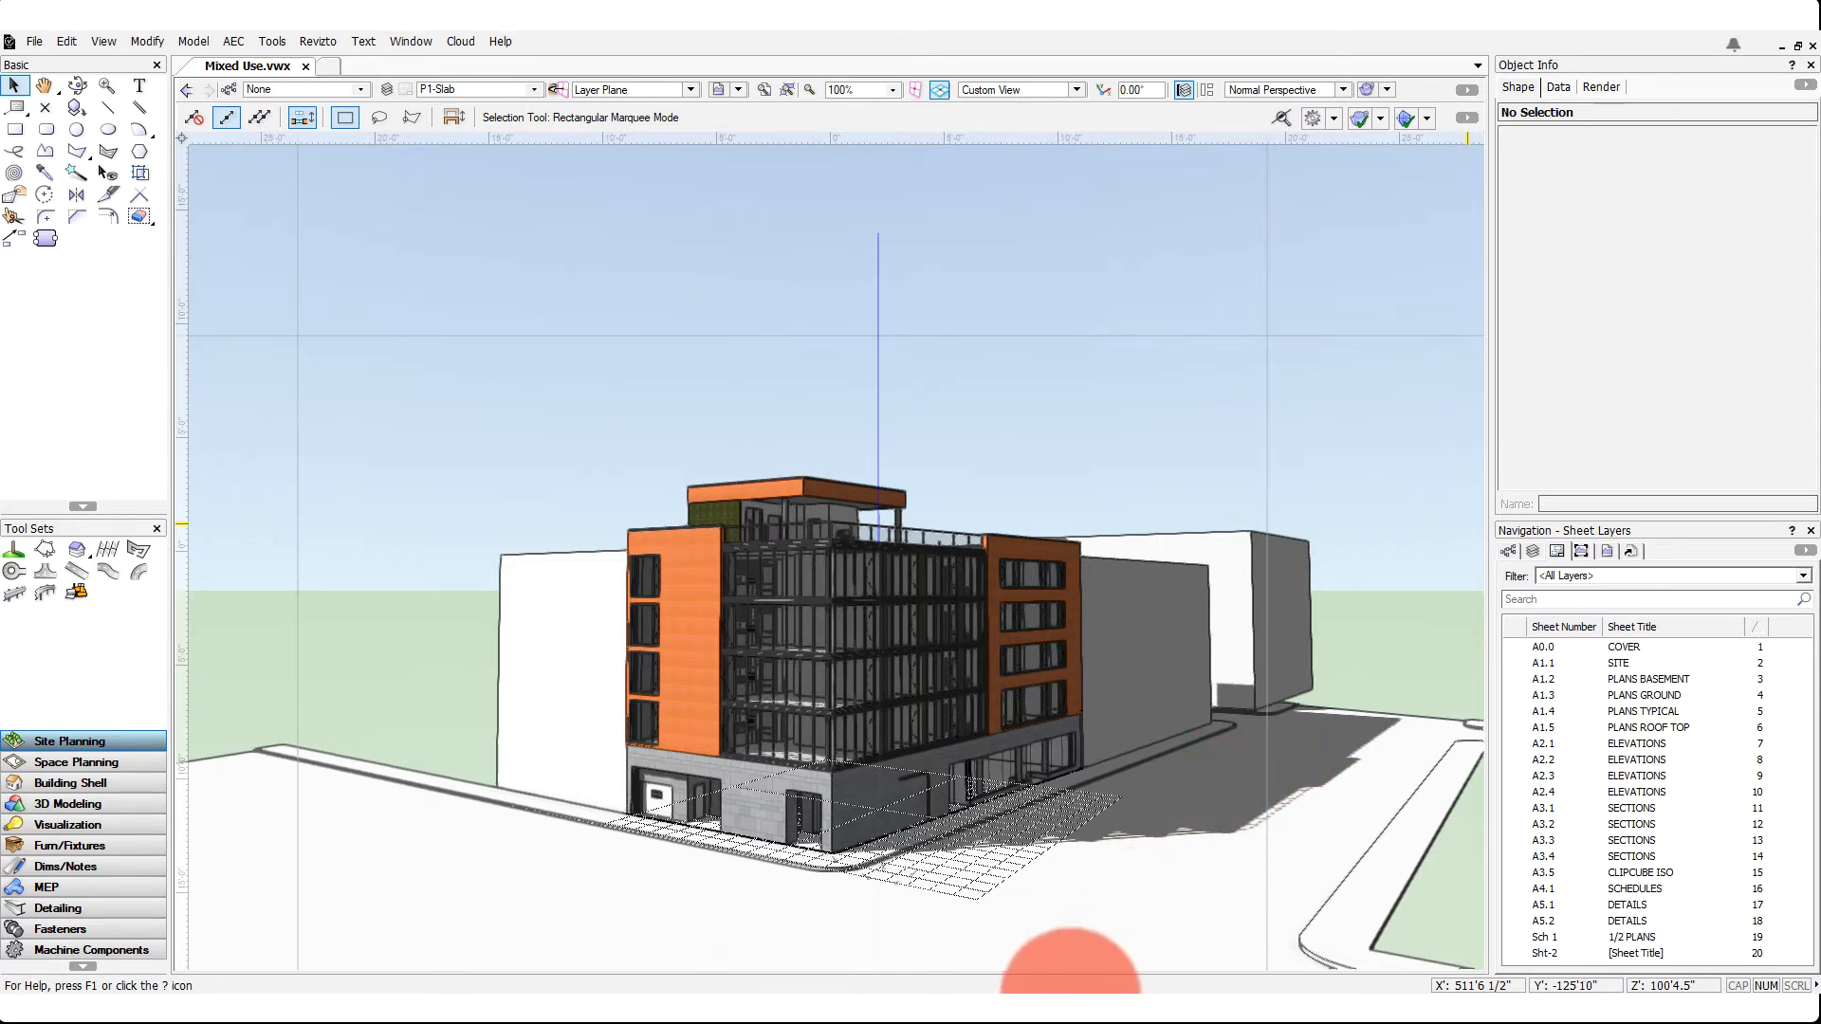
# Open the Architect workspace for editing in the Workspace Editor
pyautogui.moveTo(1051, 1004)
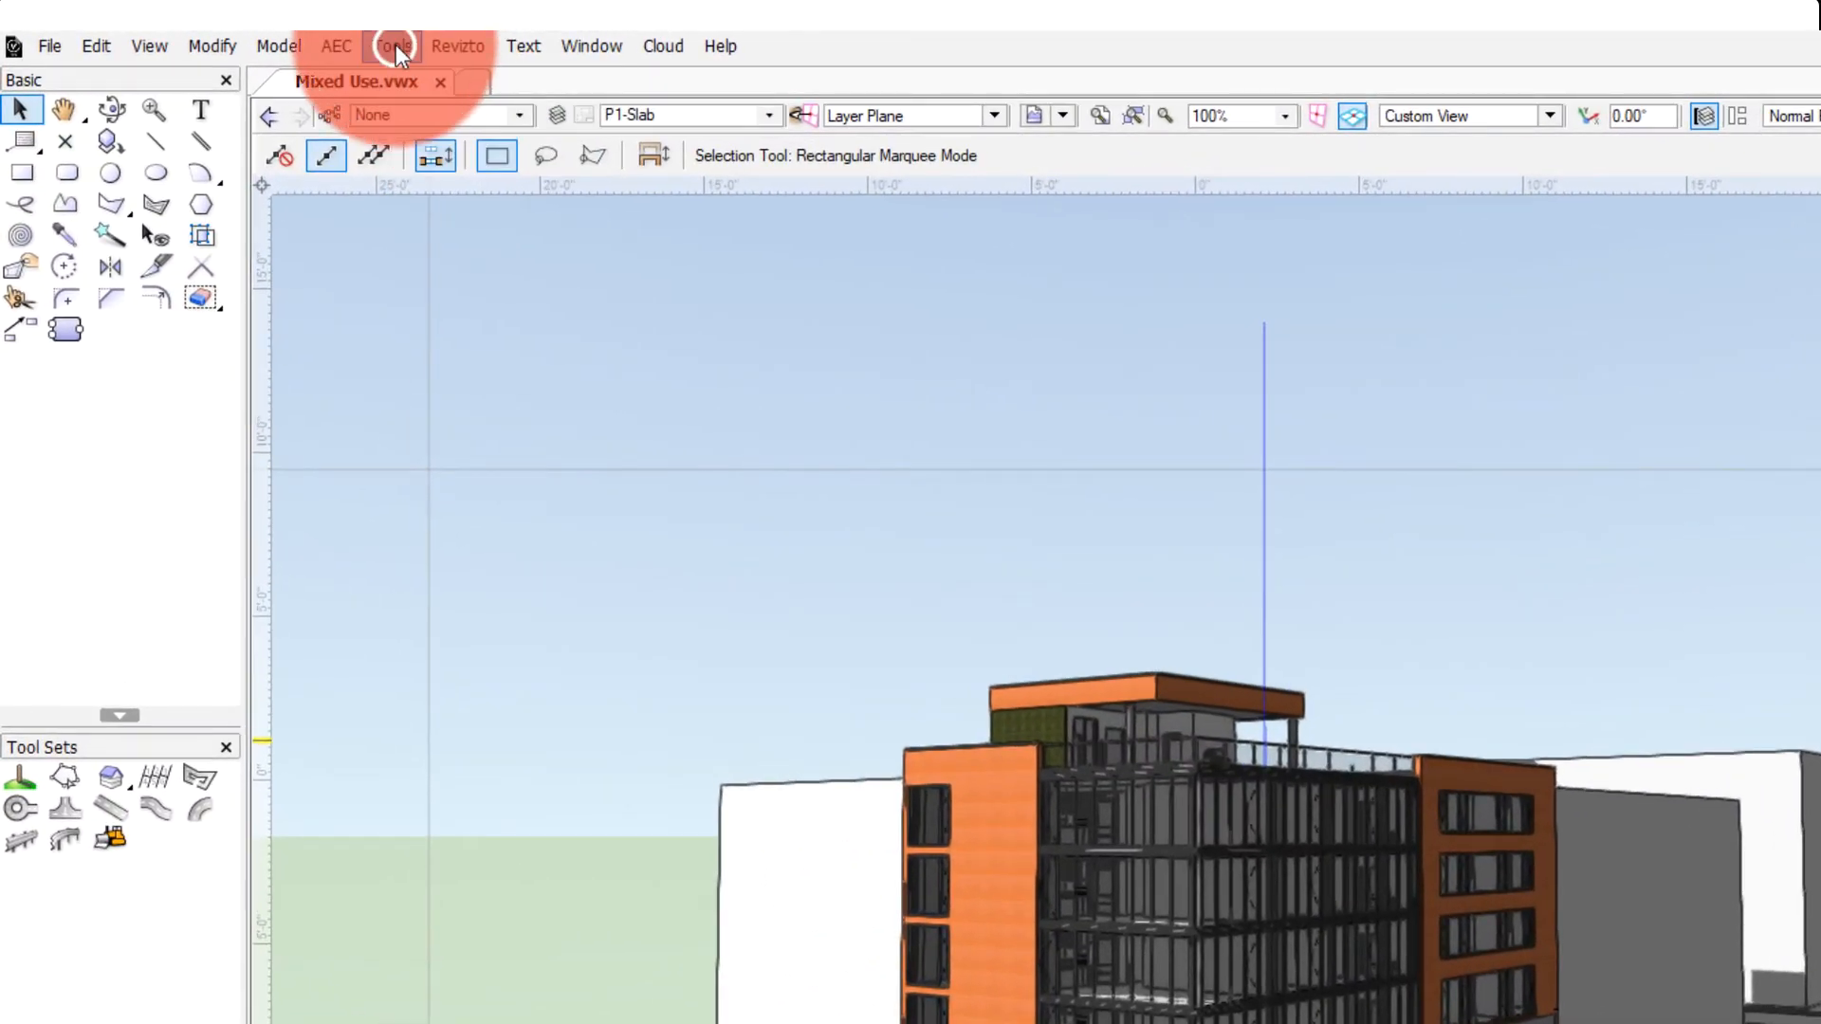
pyautogui.click(391, 43)
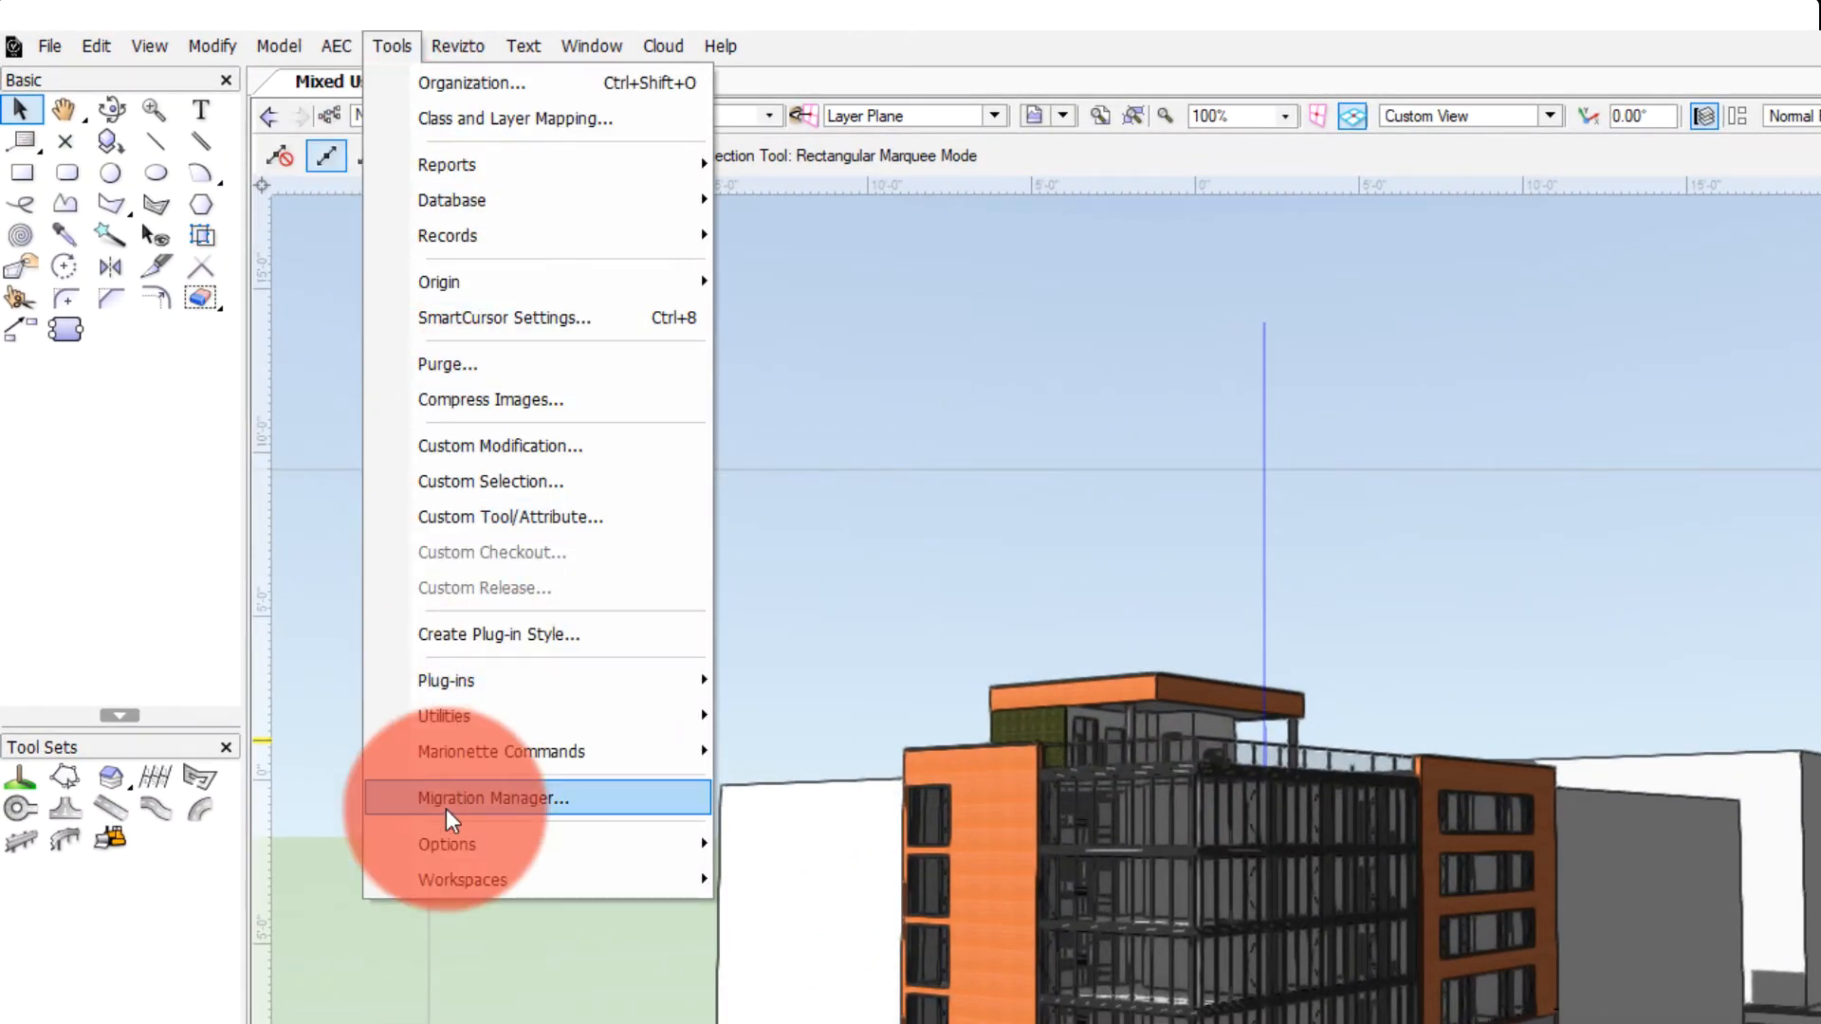
pyautogui.moveTo(573, 882)
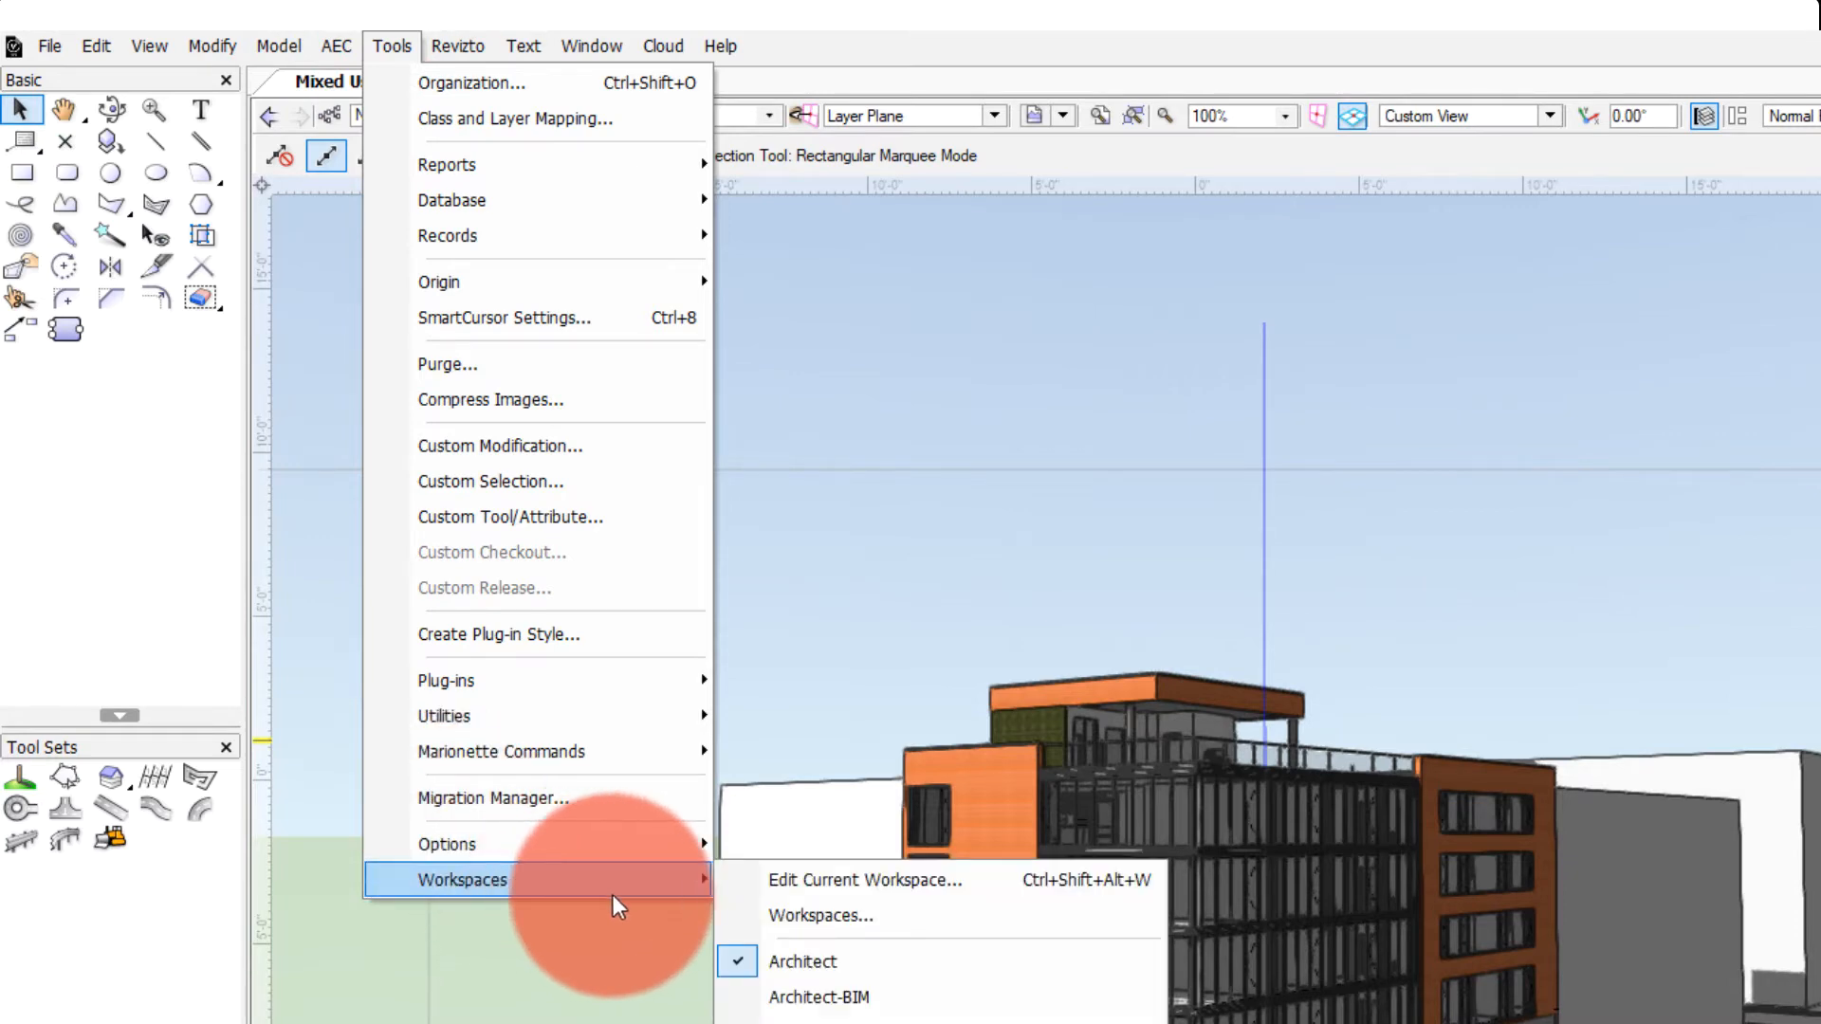
pyautogui.click(852, 912)
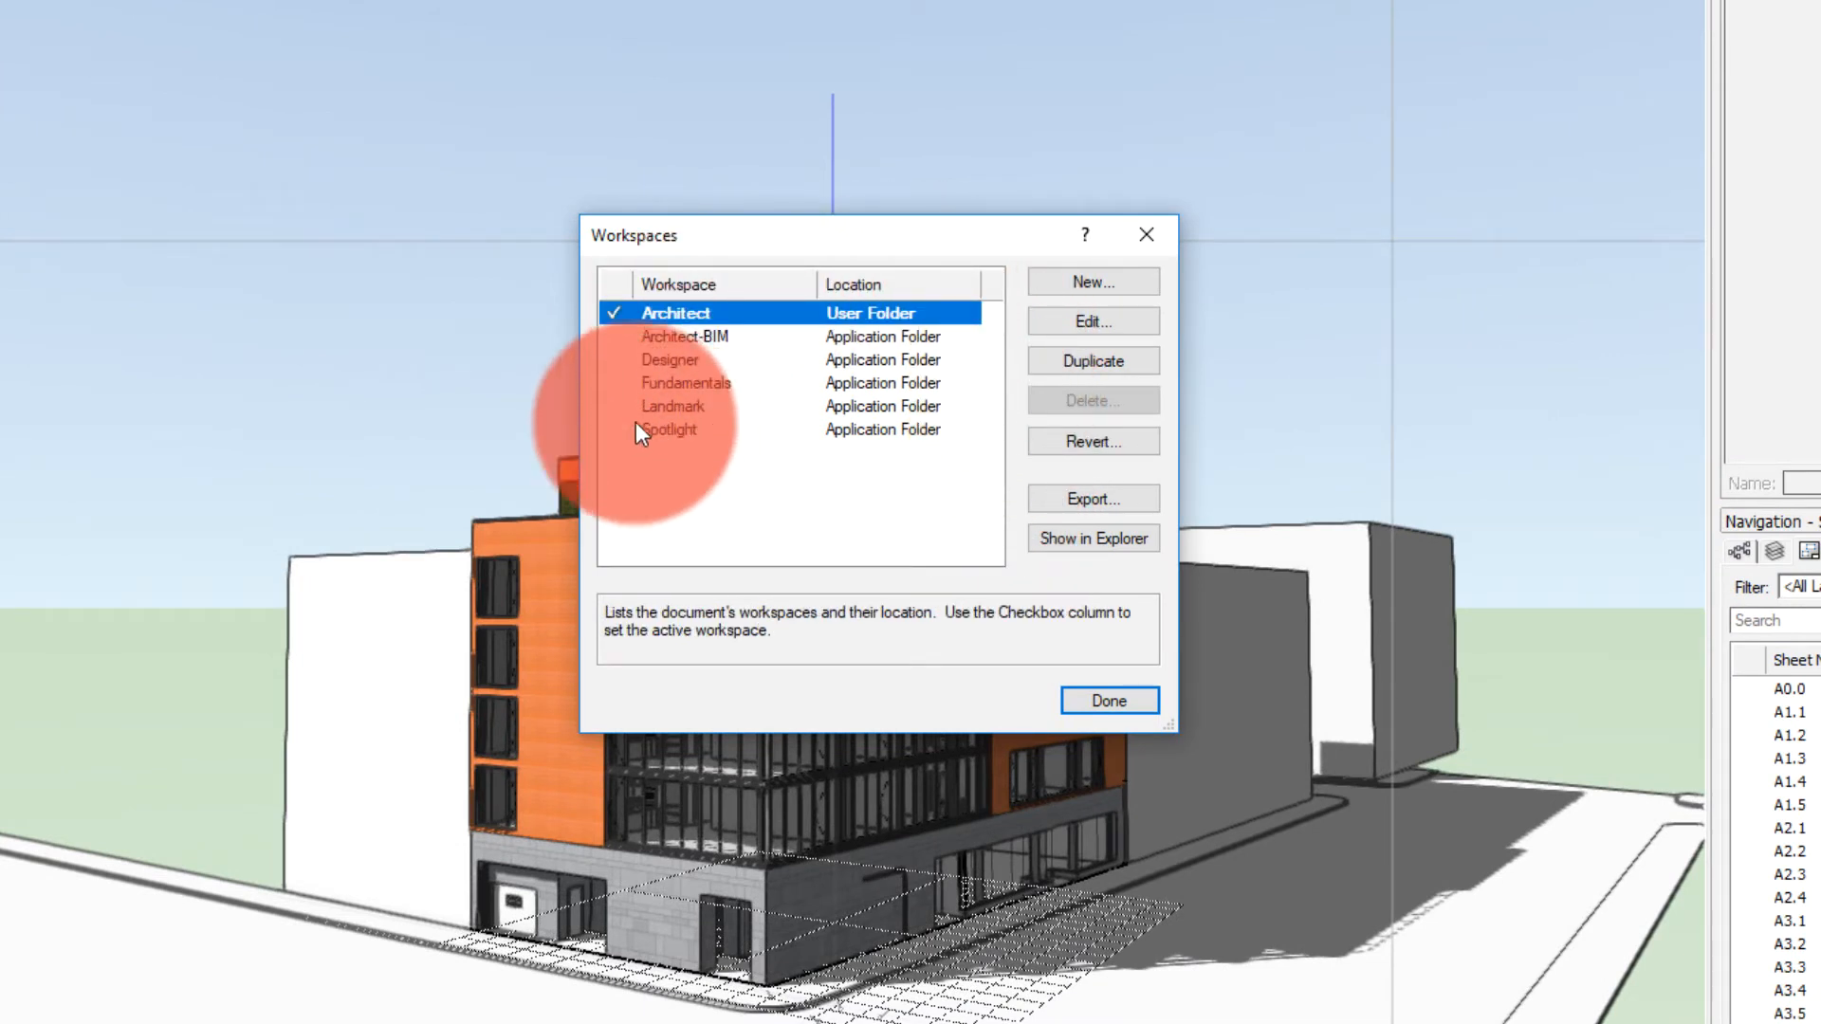
pyautogui.click(1100, 322)
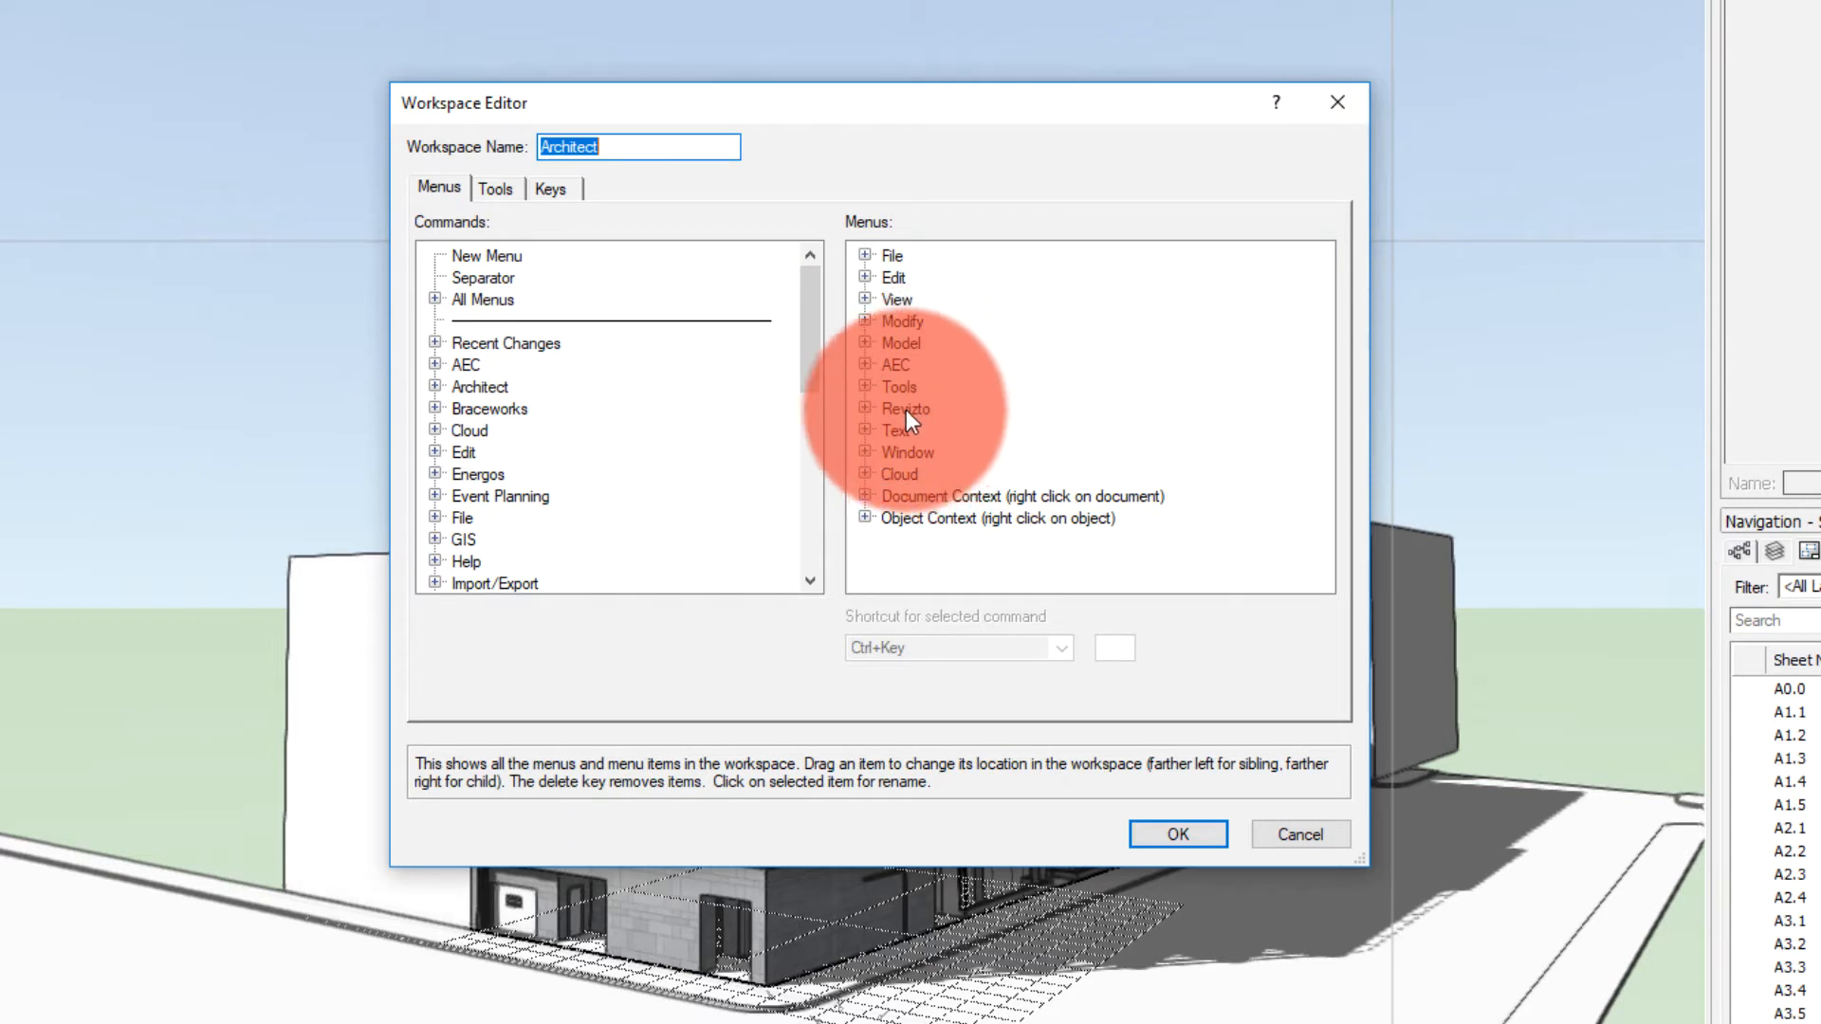
# Examine the commands in the workspace's Revizto and File menus and the Revizto category in the list of available commands
pyautogui.click(866, 408)
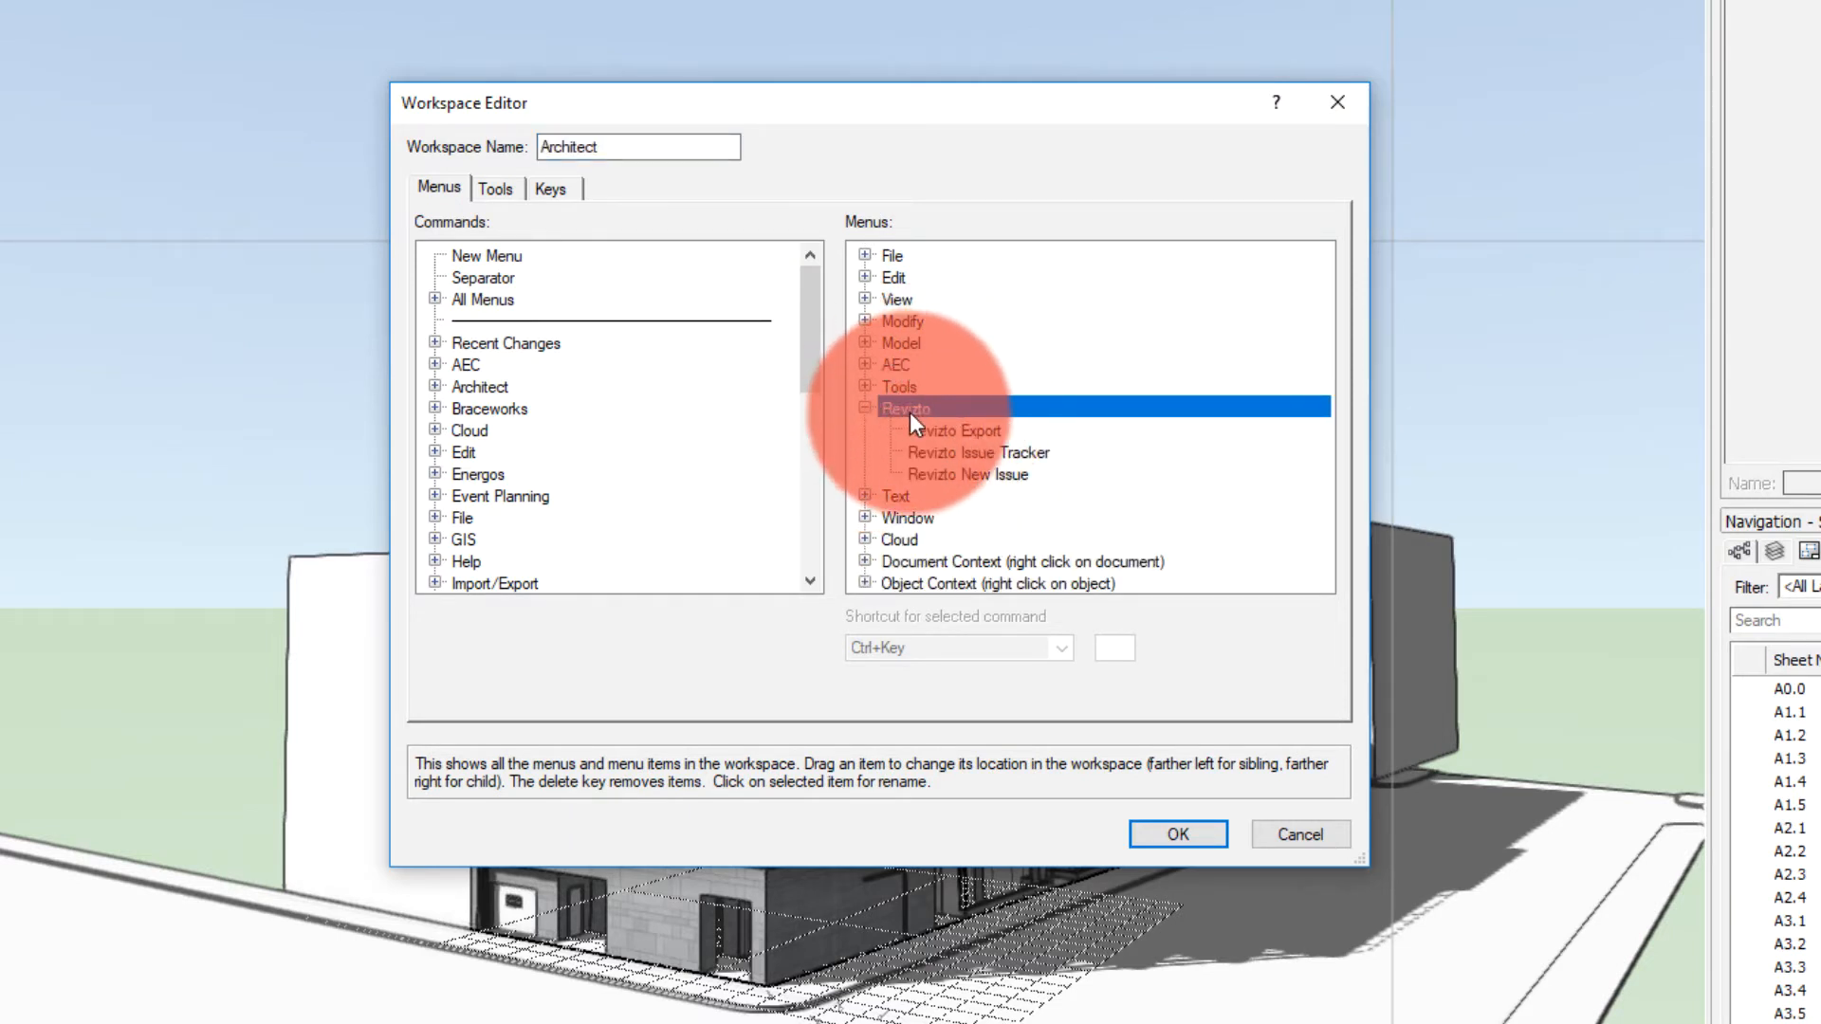
pyautogui.click(868, 408)
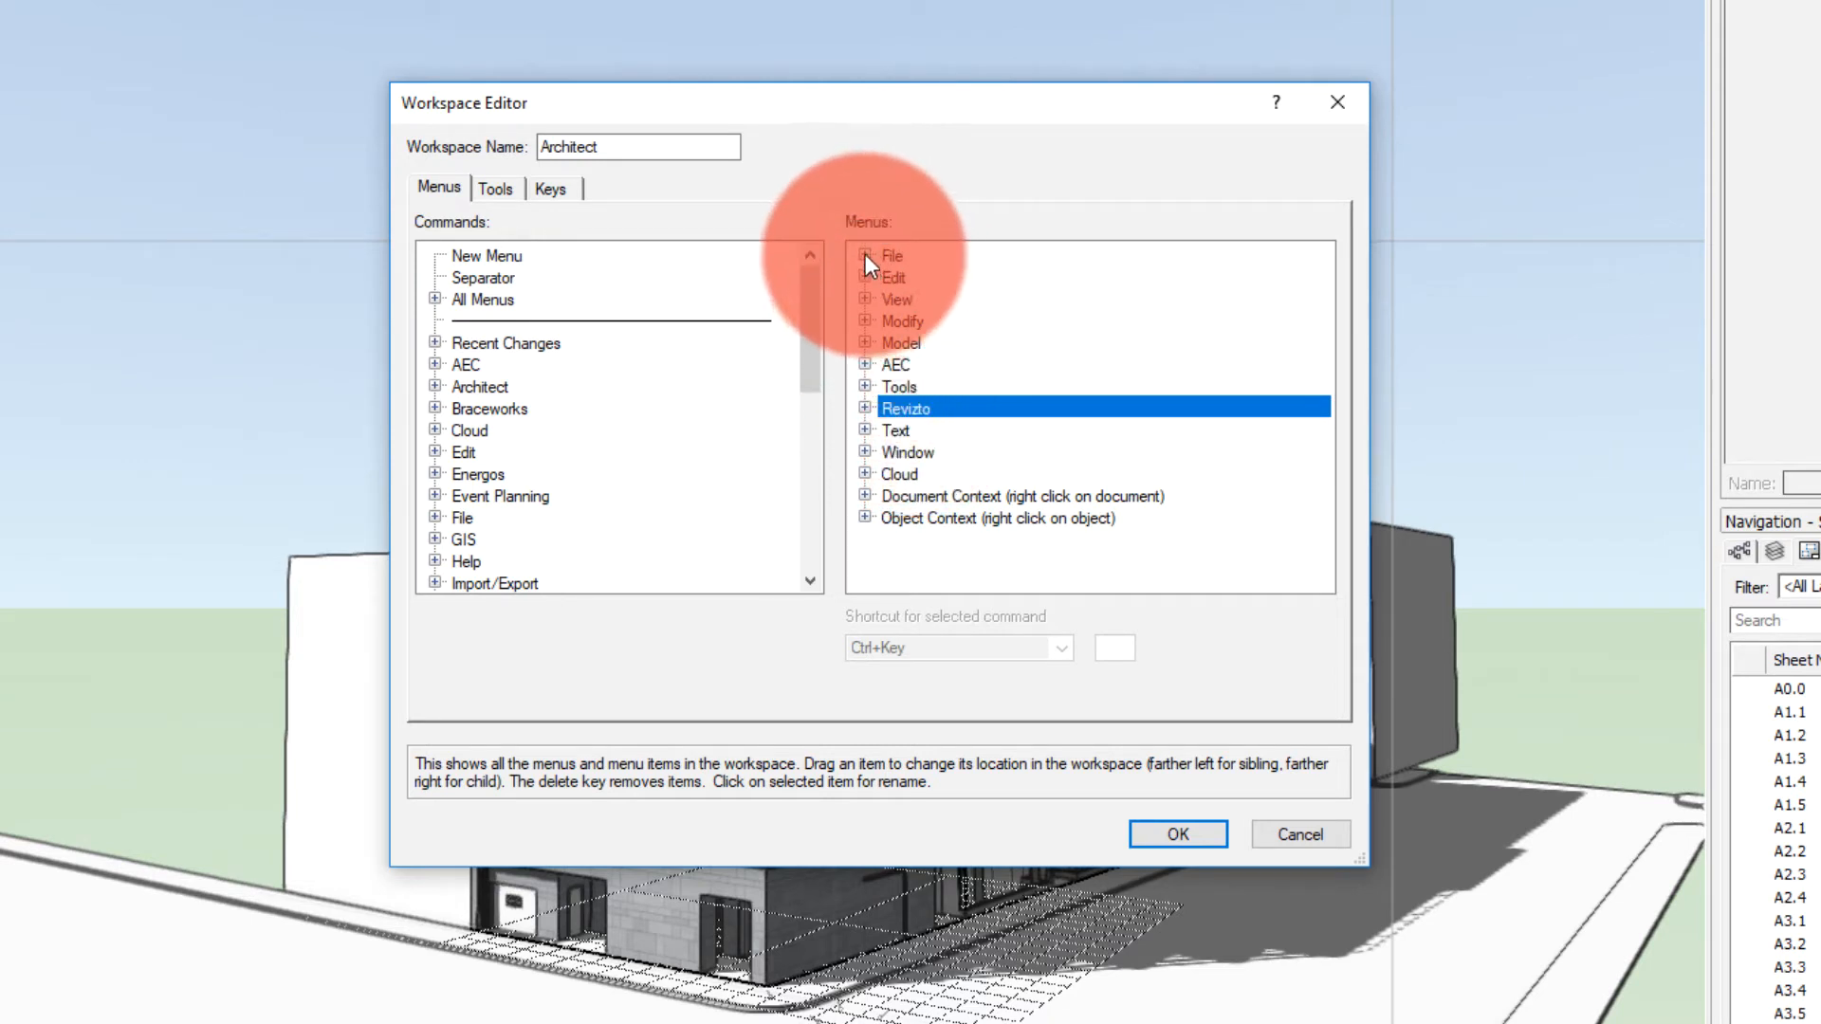
pyautogui.click(865, 409)
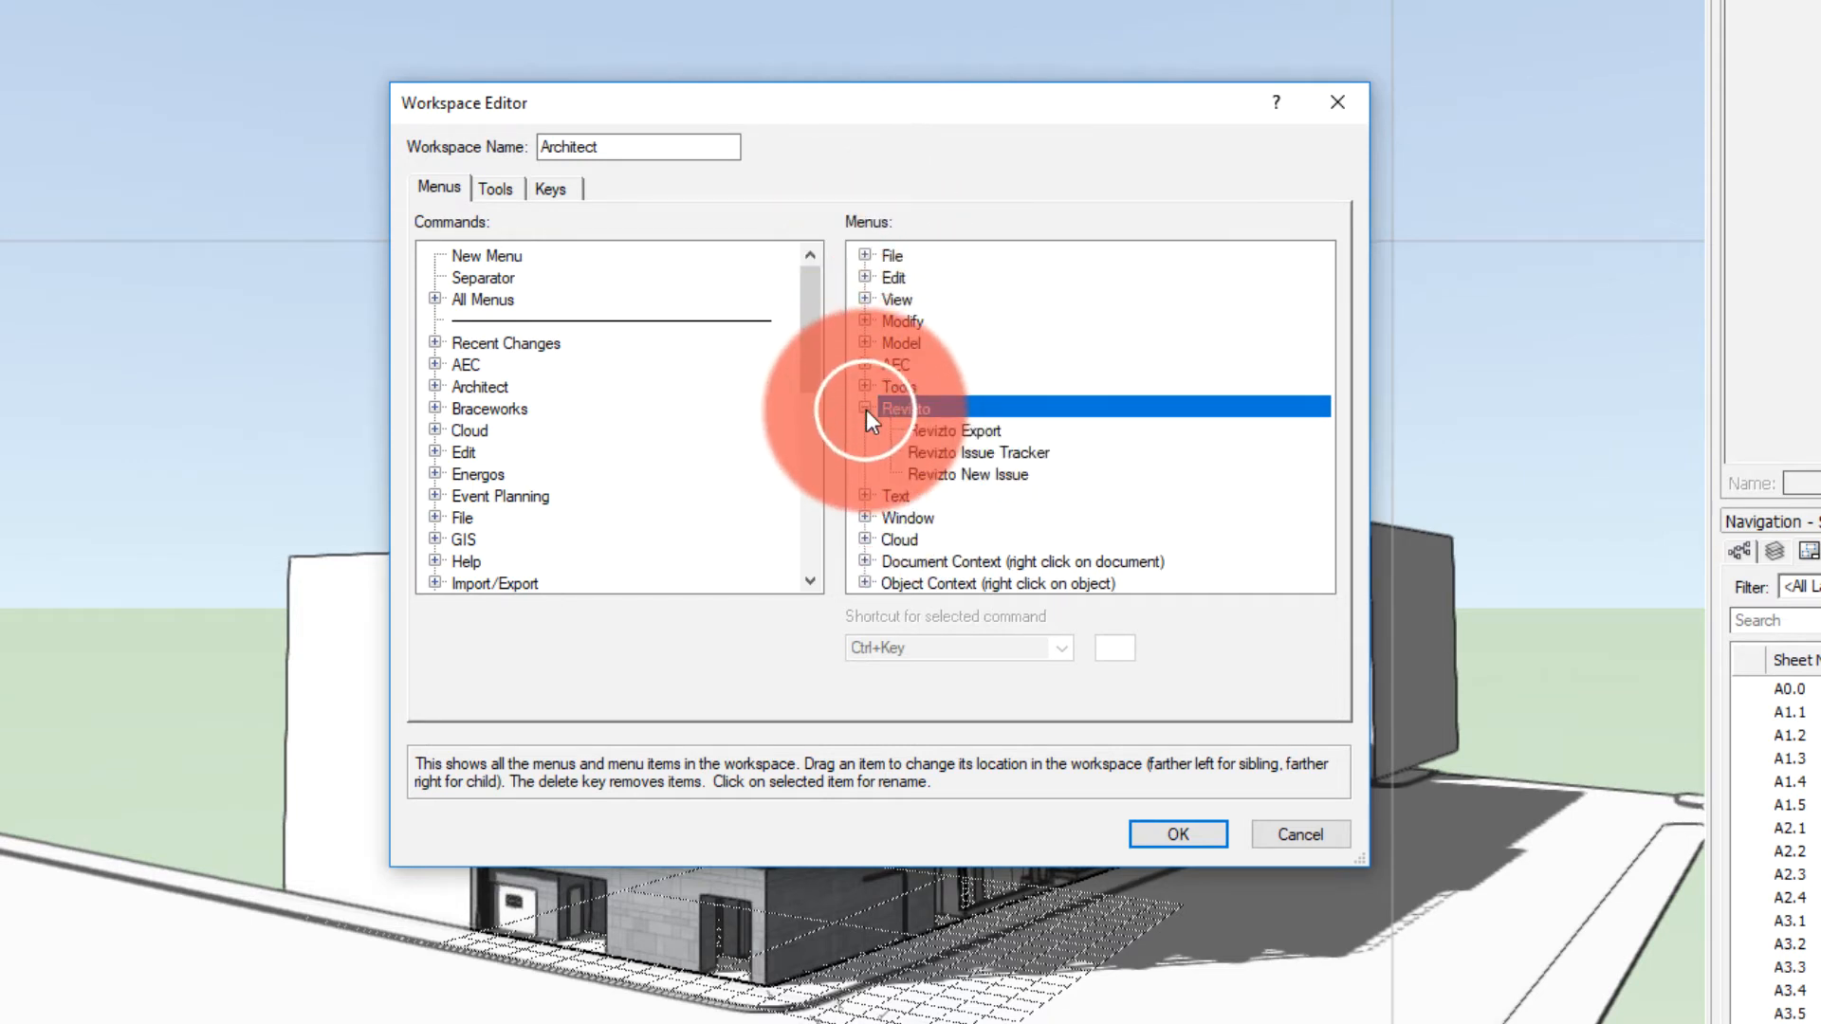
pyautogui.click(865, 409)
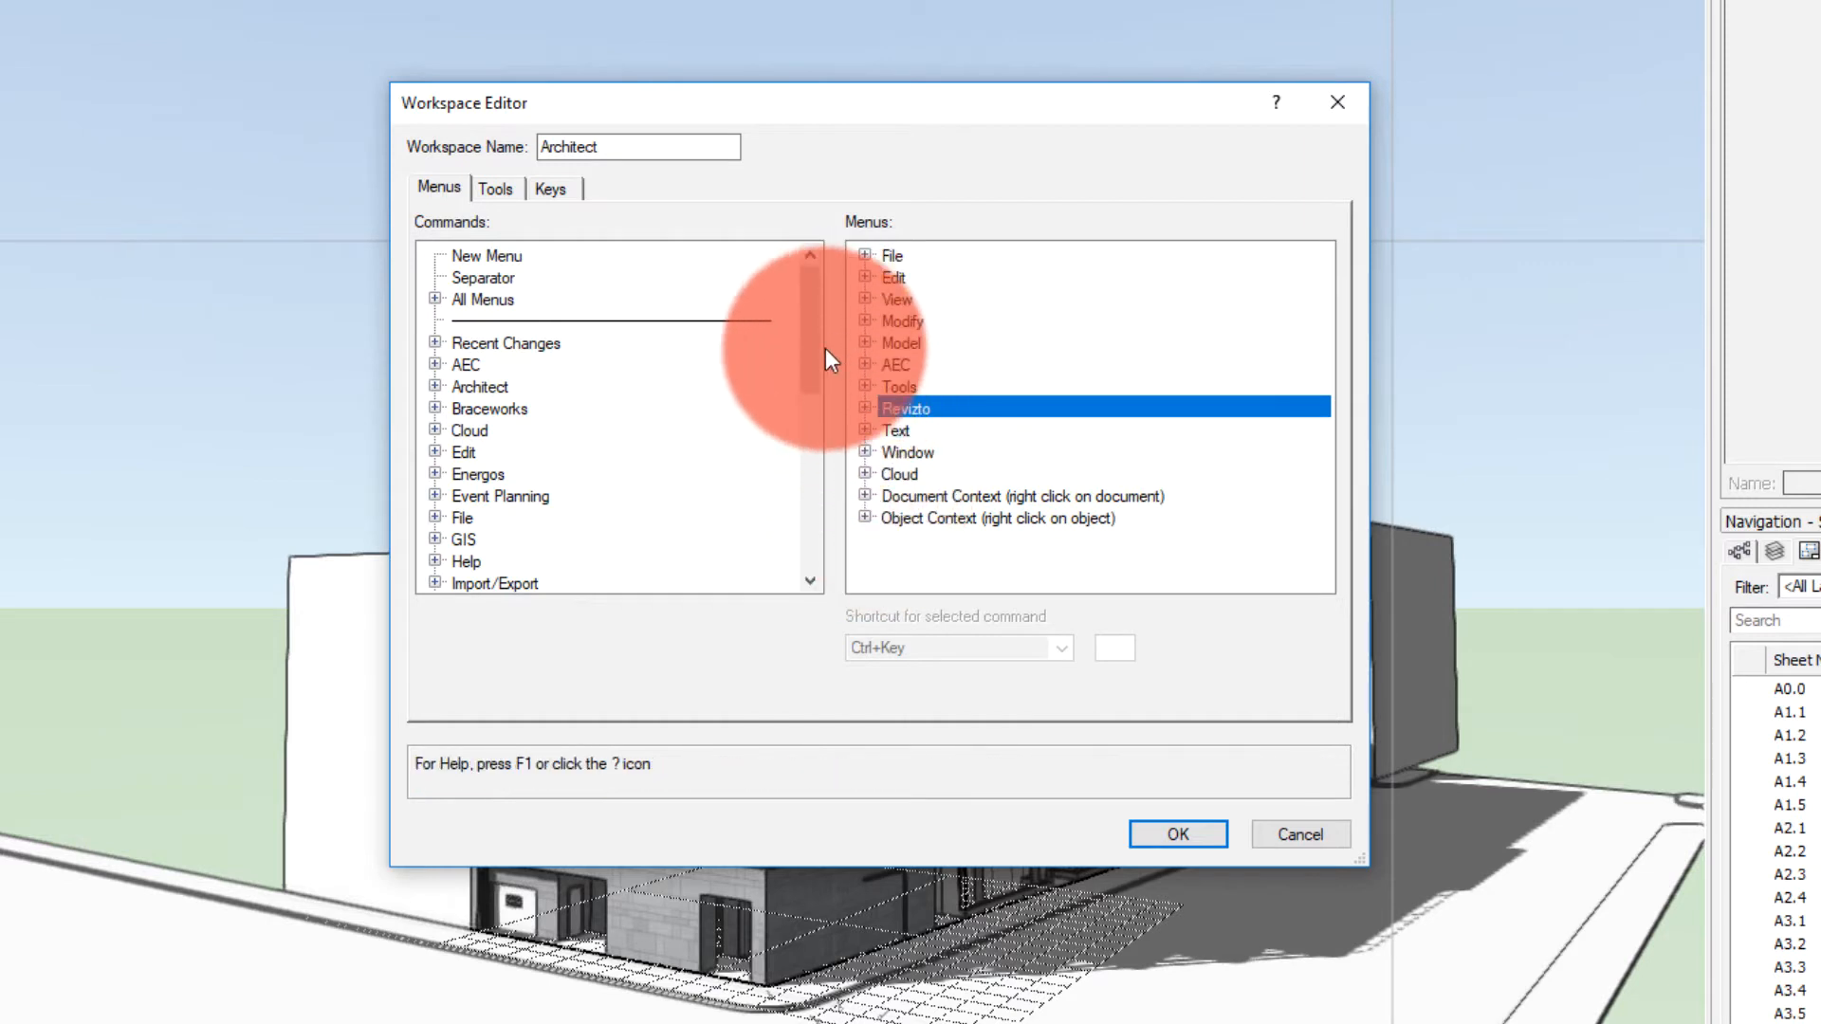
pyautogui.click(865, 255)
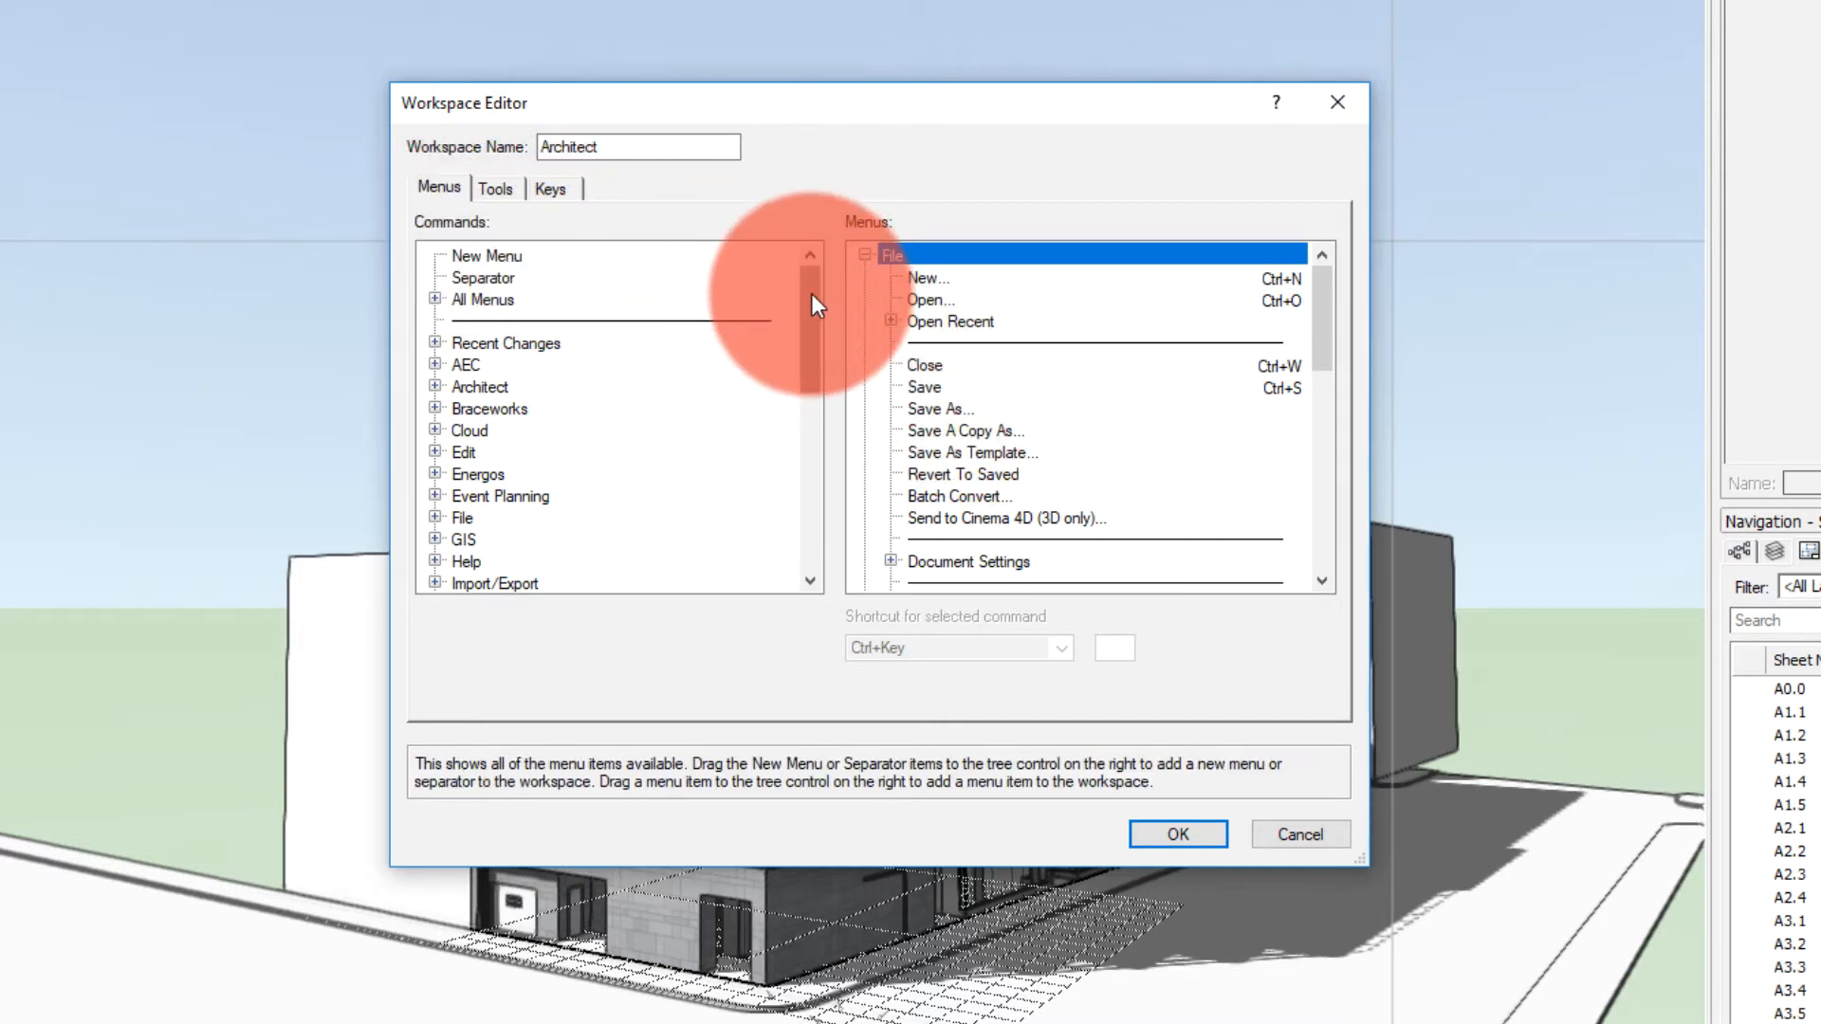
pyautogui.moveTo(811, 296); pyautogui.dragTo(823, 440)
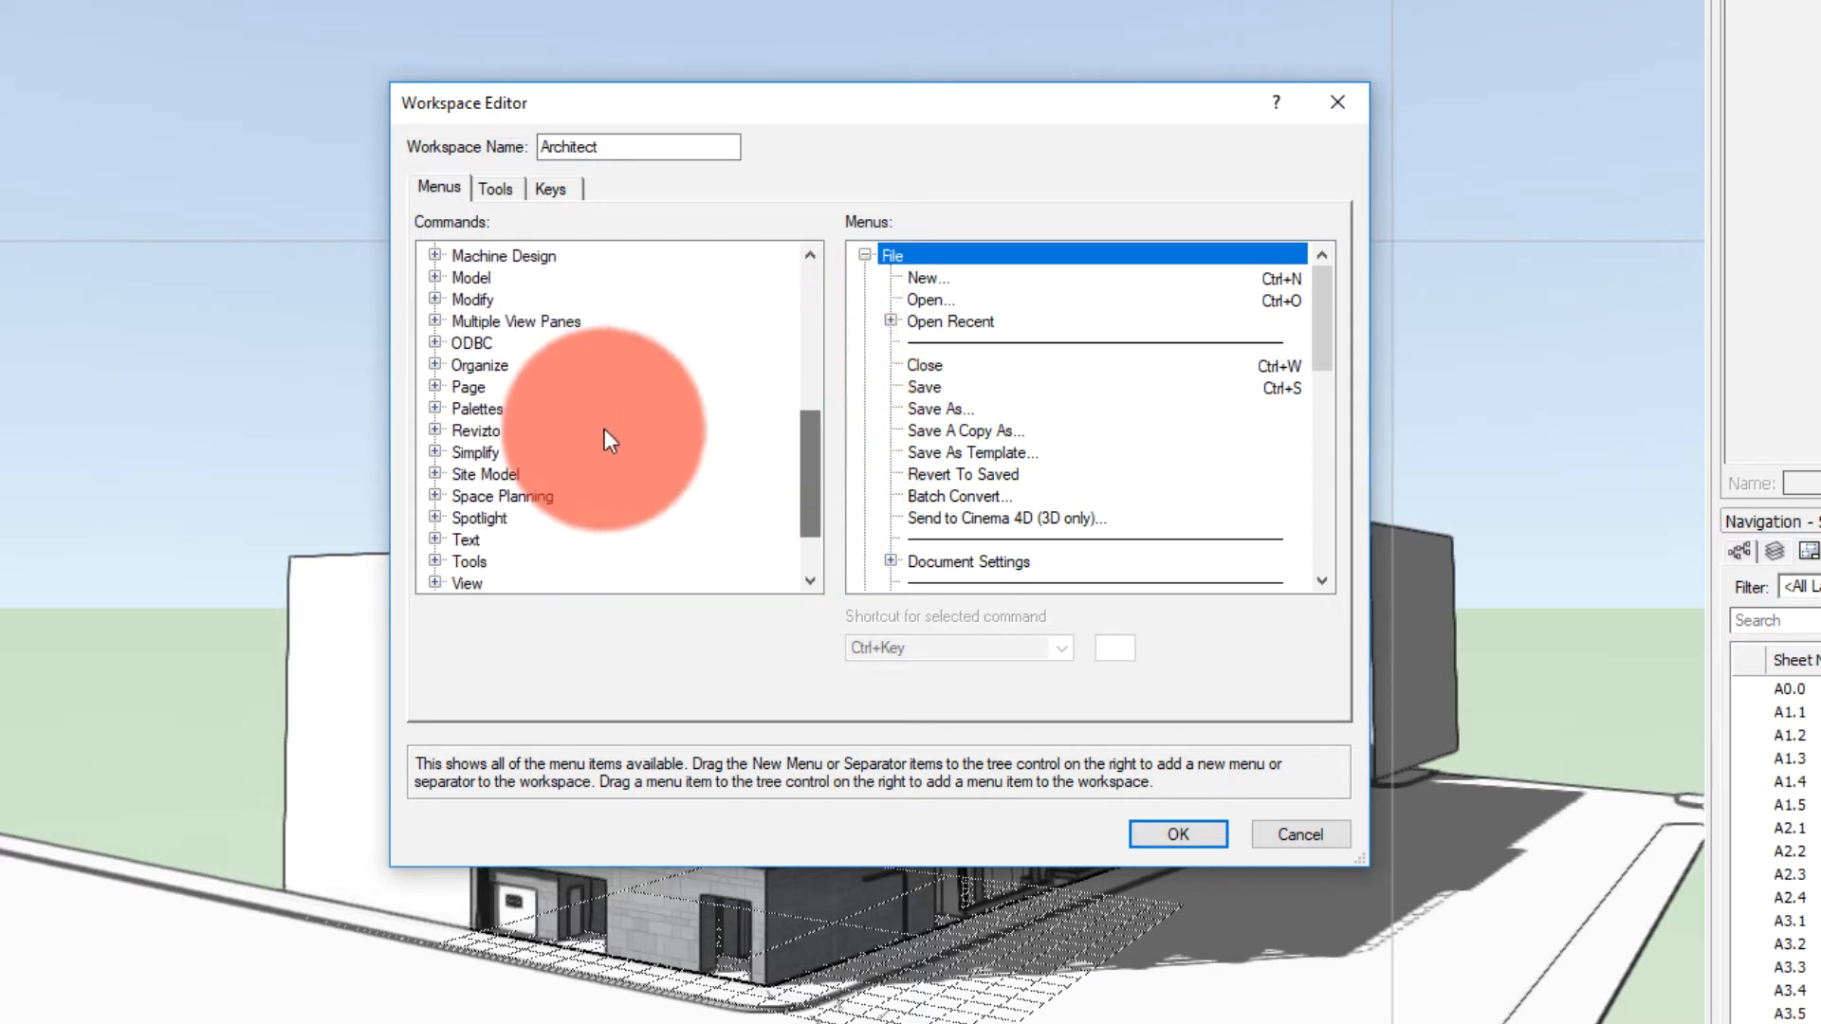
pyautogui.click(438, 429)
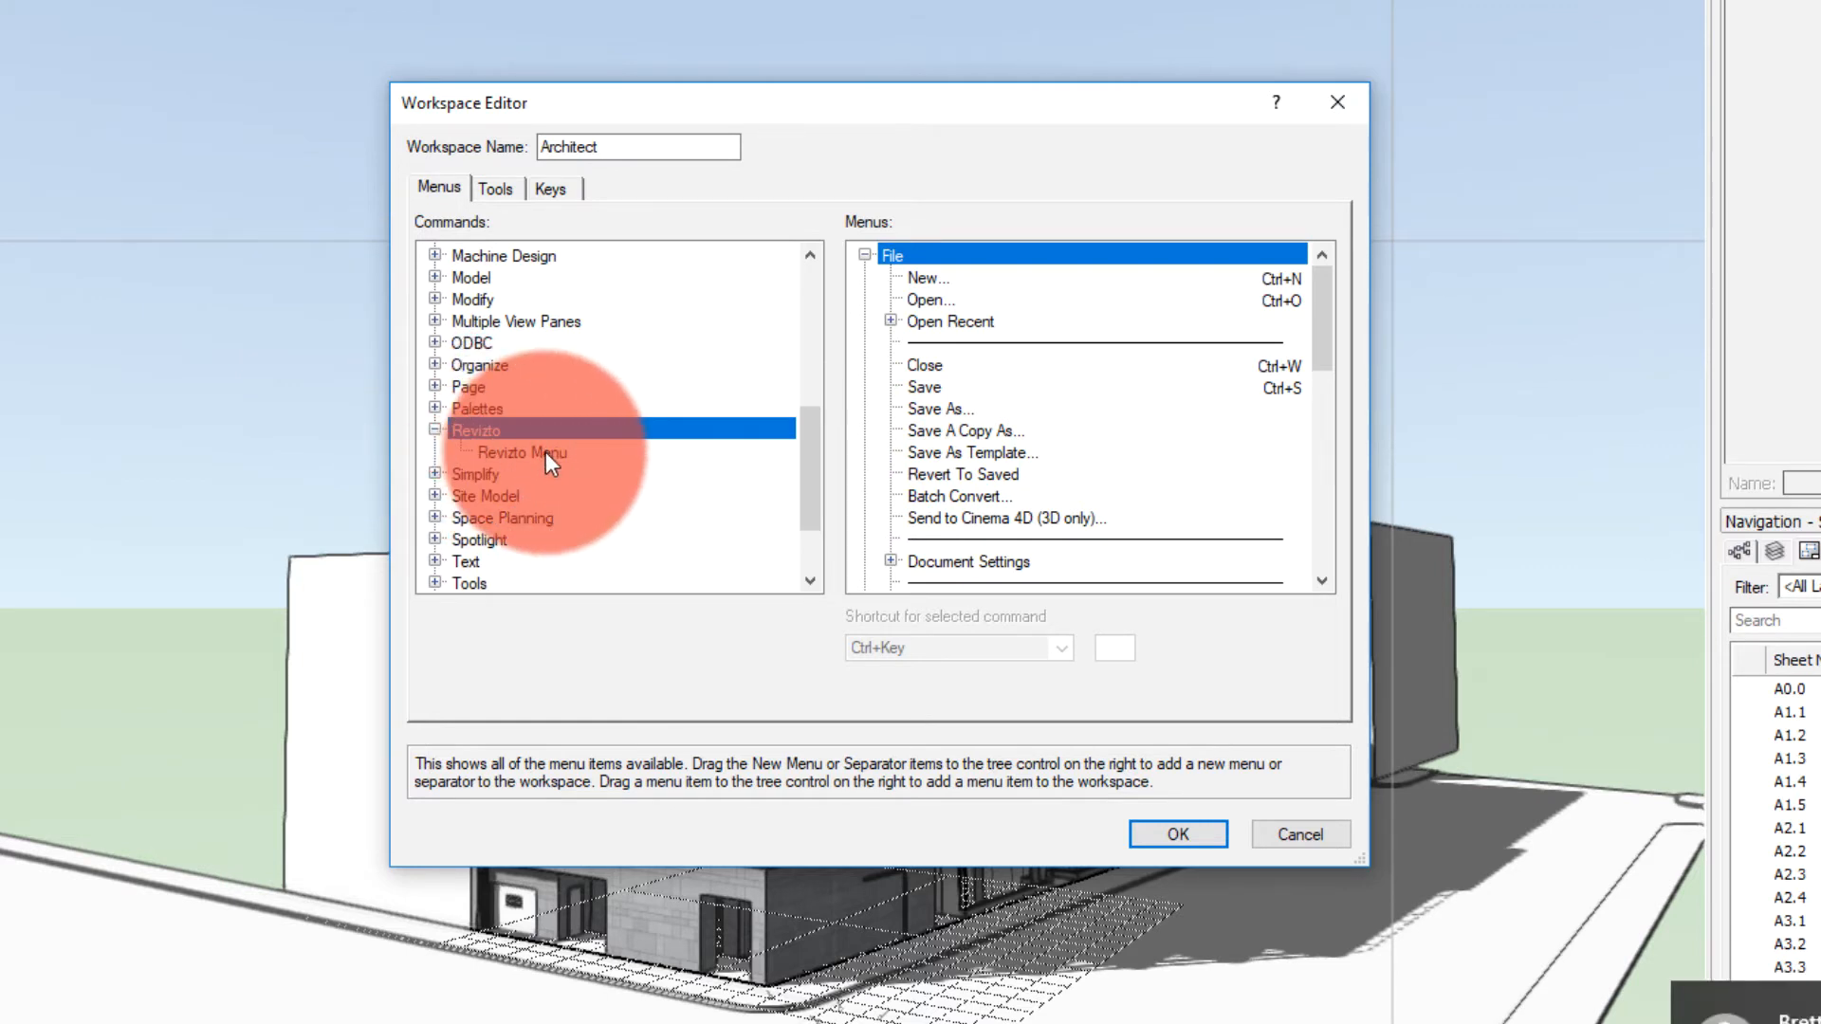
pyautogui.moveTo(545, 451); pyautogui.dragTo(868, 258)
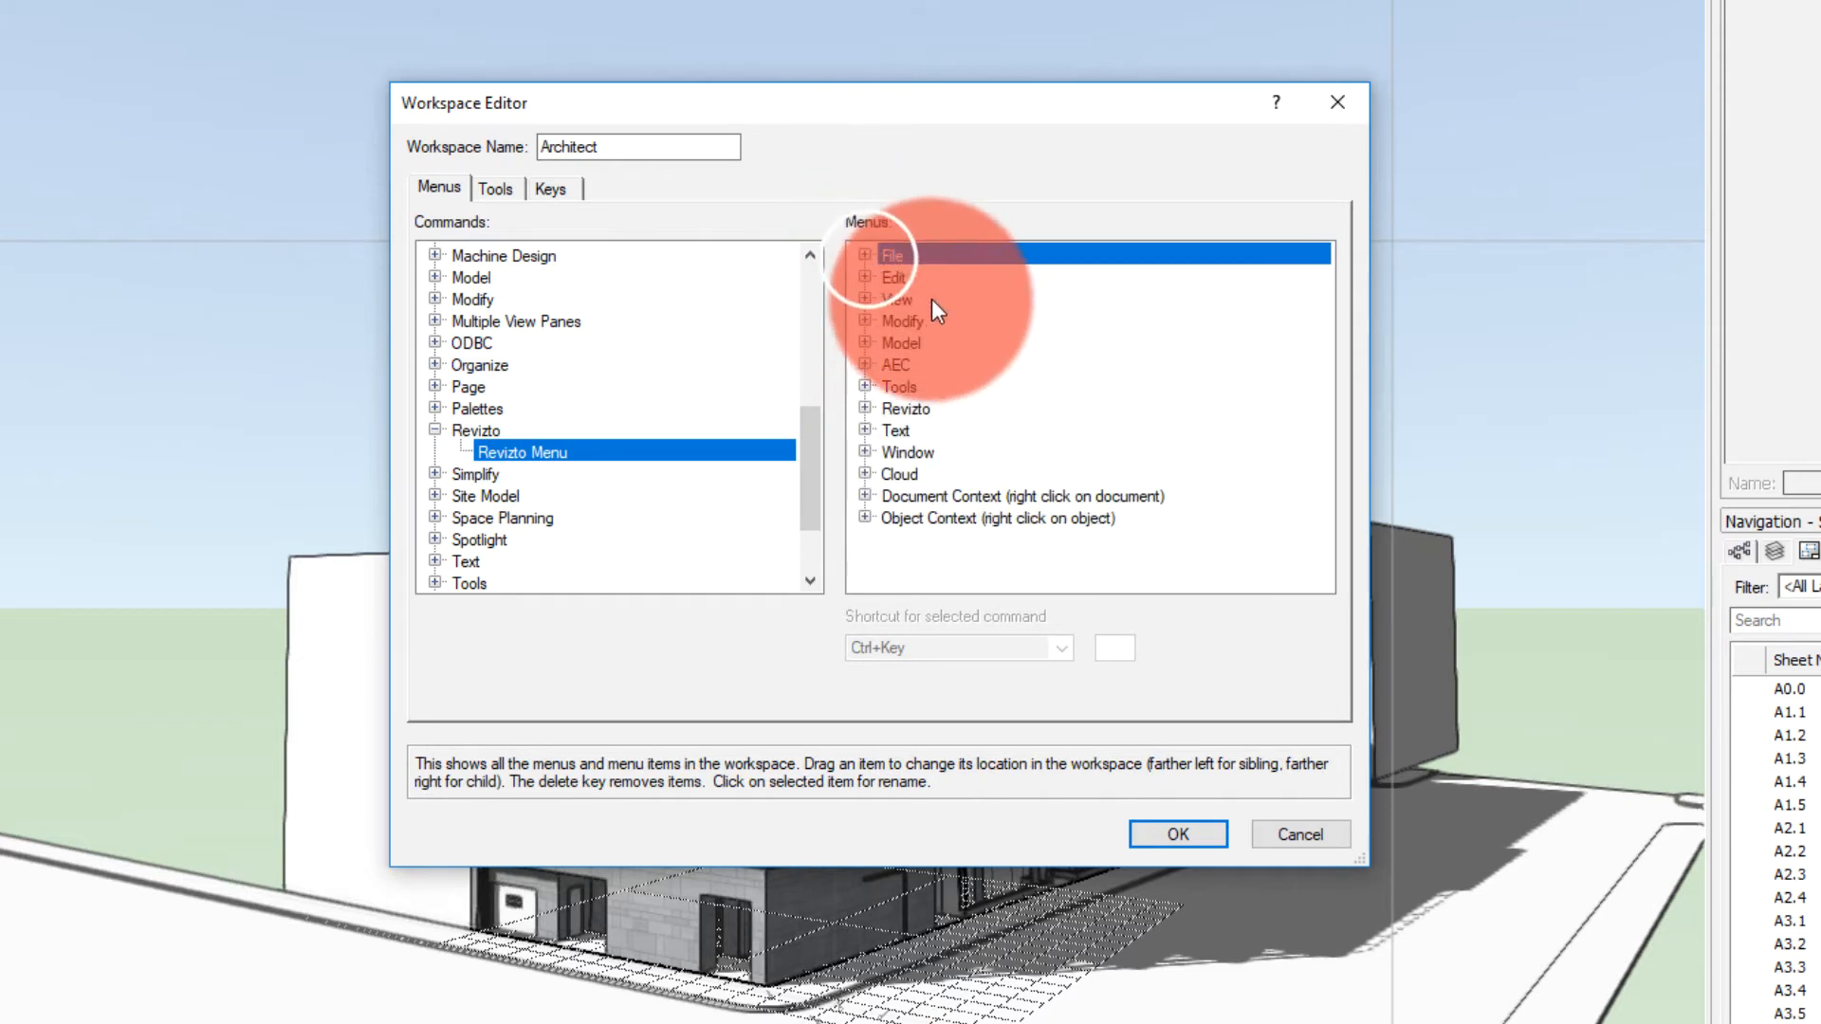
pyautogui.click(867, 408)
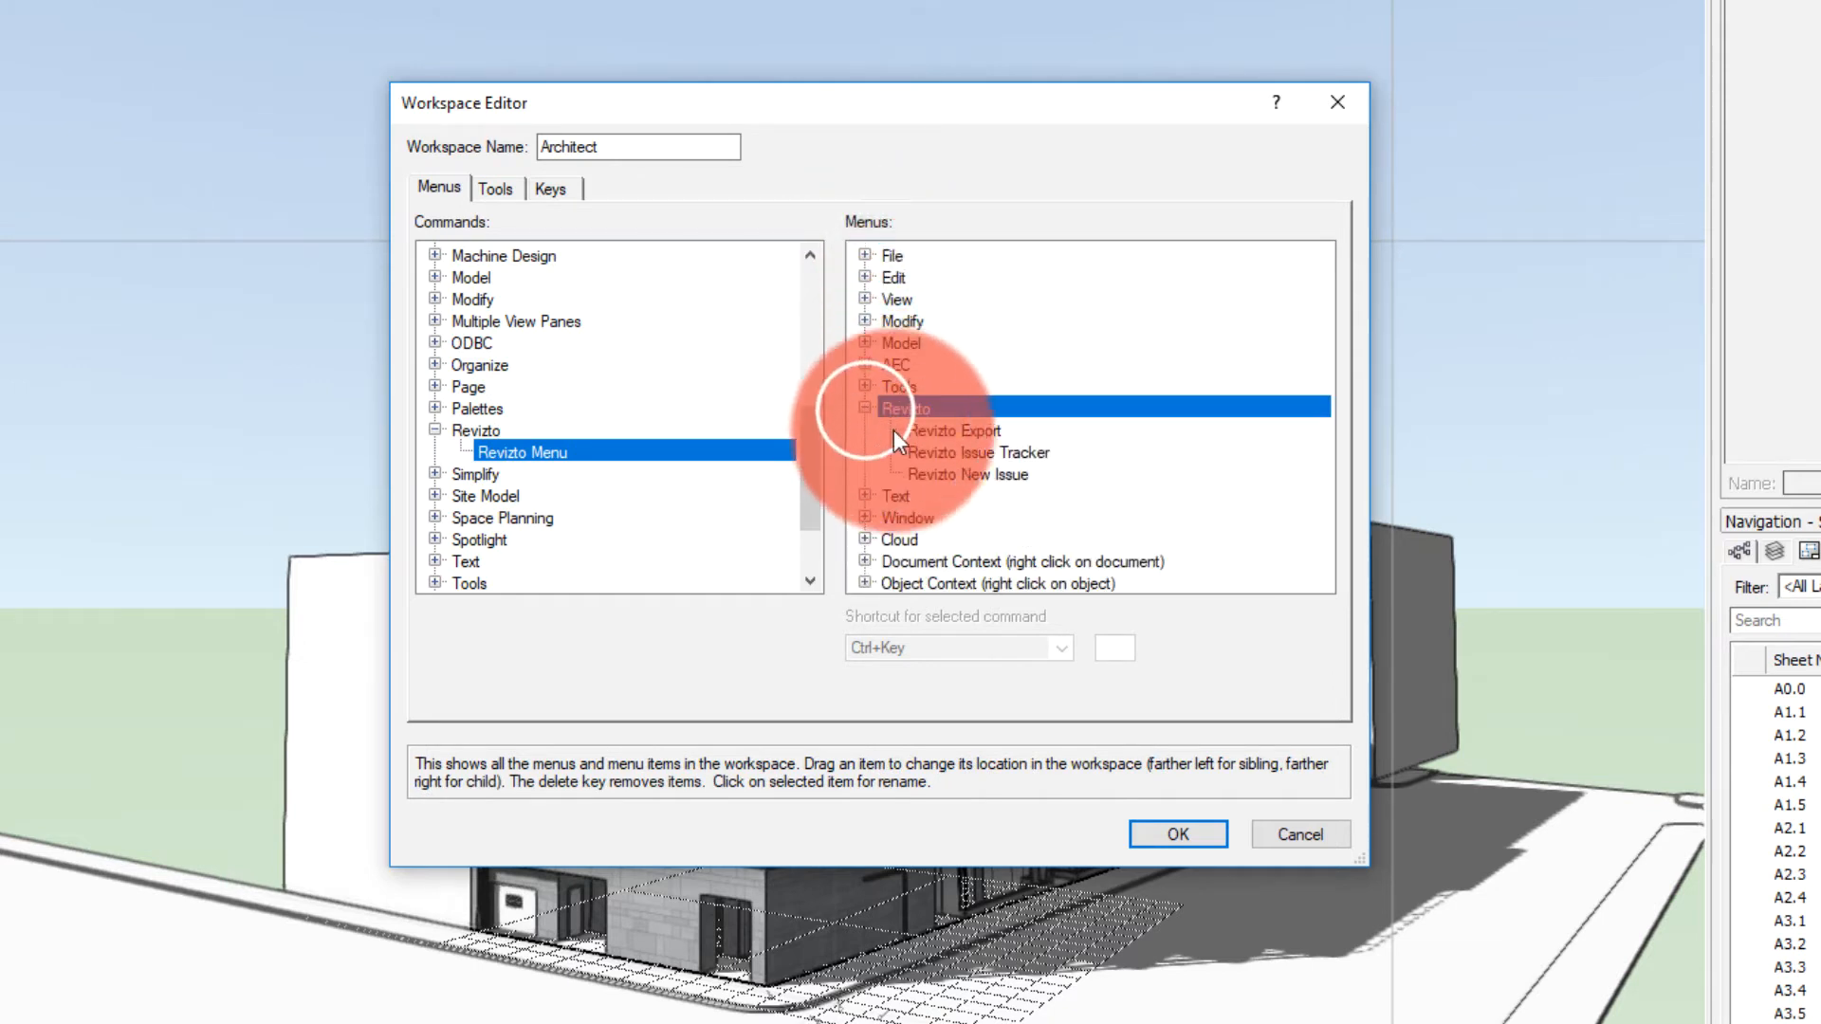
pyautogui.click(926, 433)
pyautogui.keyDown('shift'); pyautogui.click(938, 478); pyautogui.keyUp('shift')
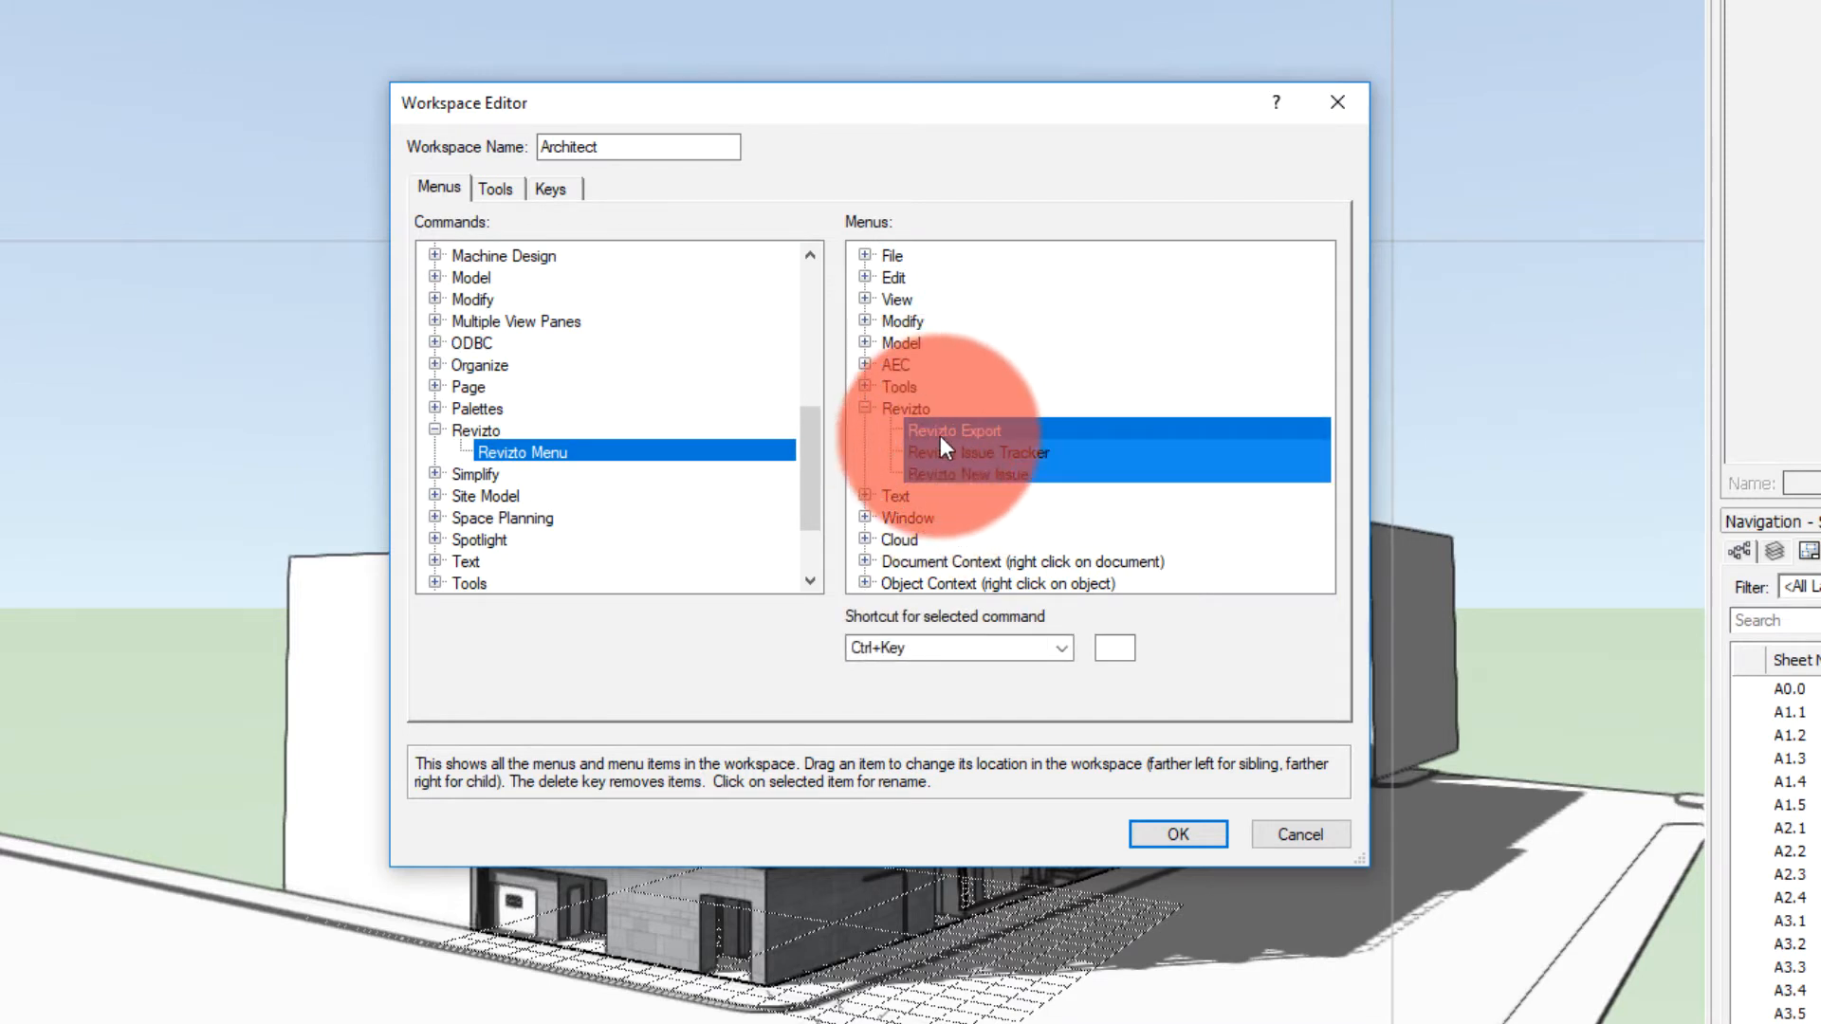
pyautogui.click(863, 408)
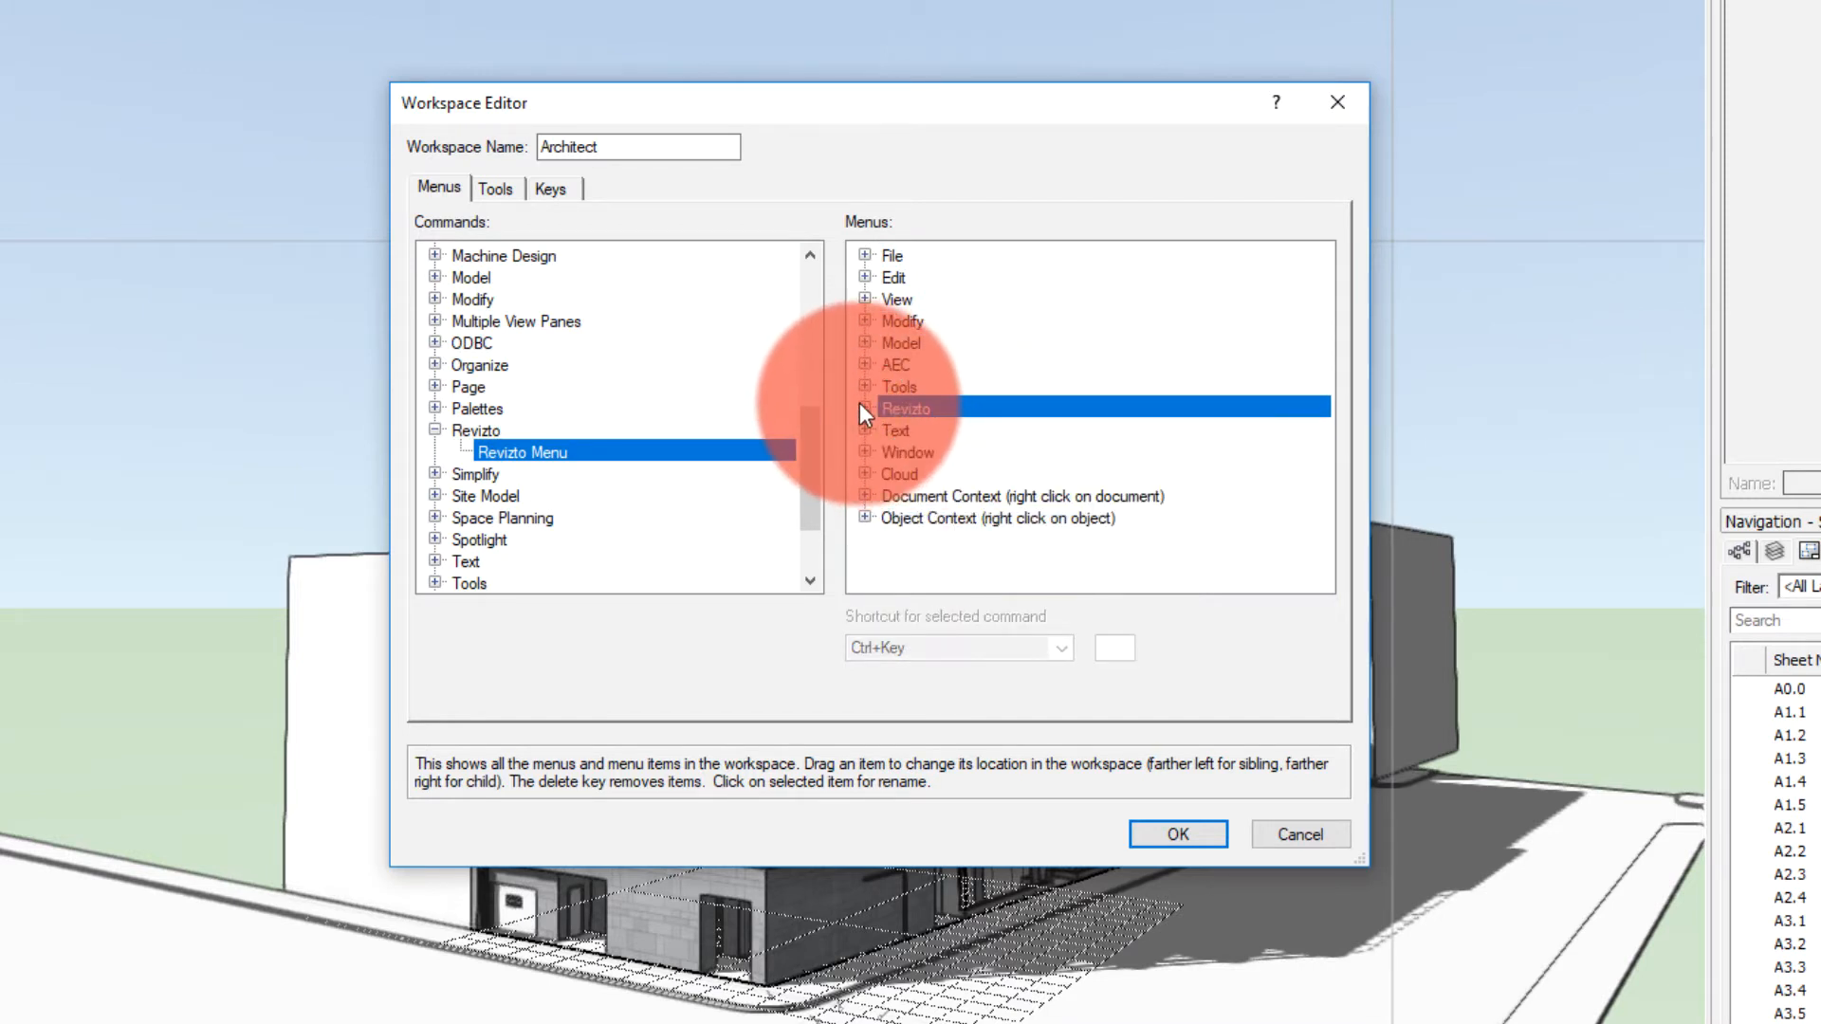
# Add a new menu between View and Modify in the workspace and name it Revizto Export
pyautogui.click(800, 423)
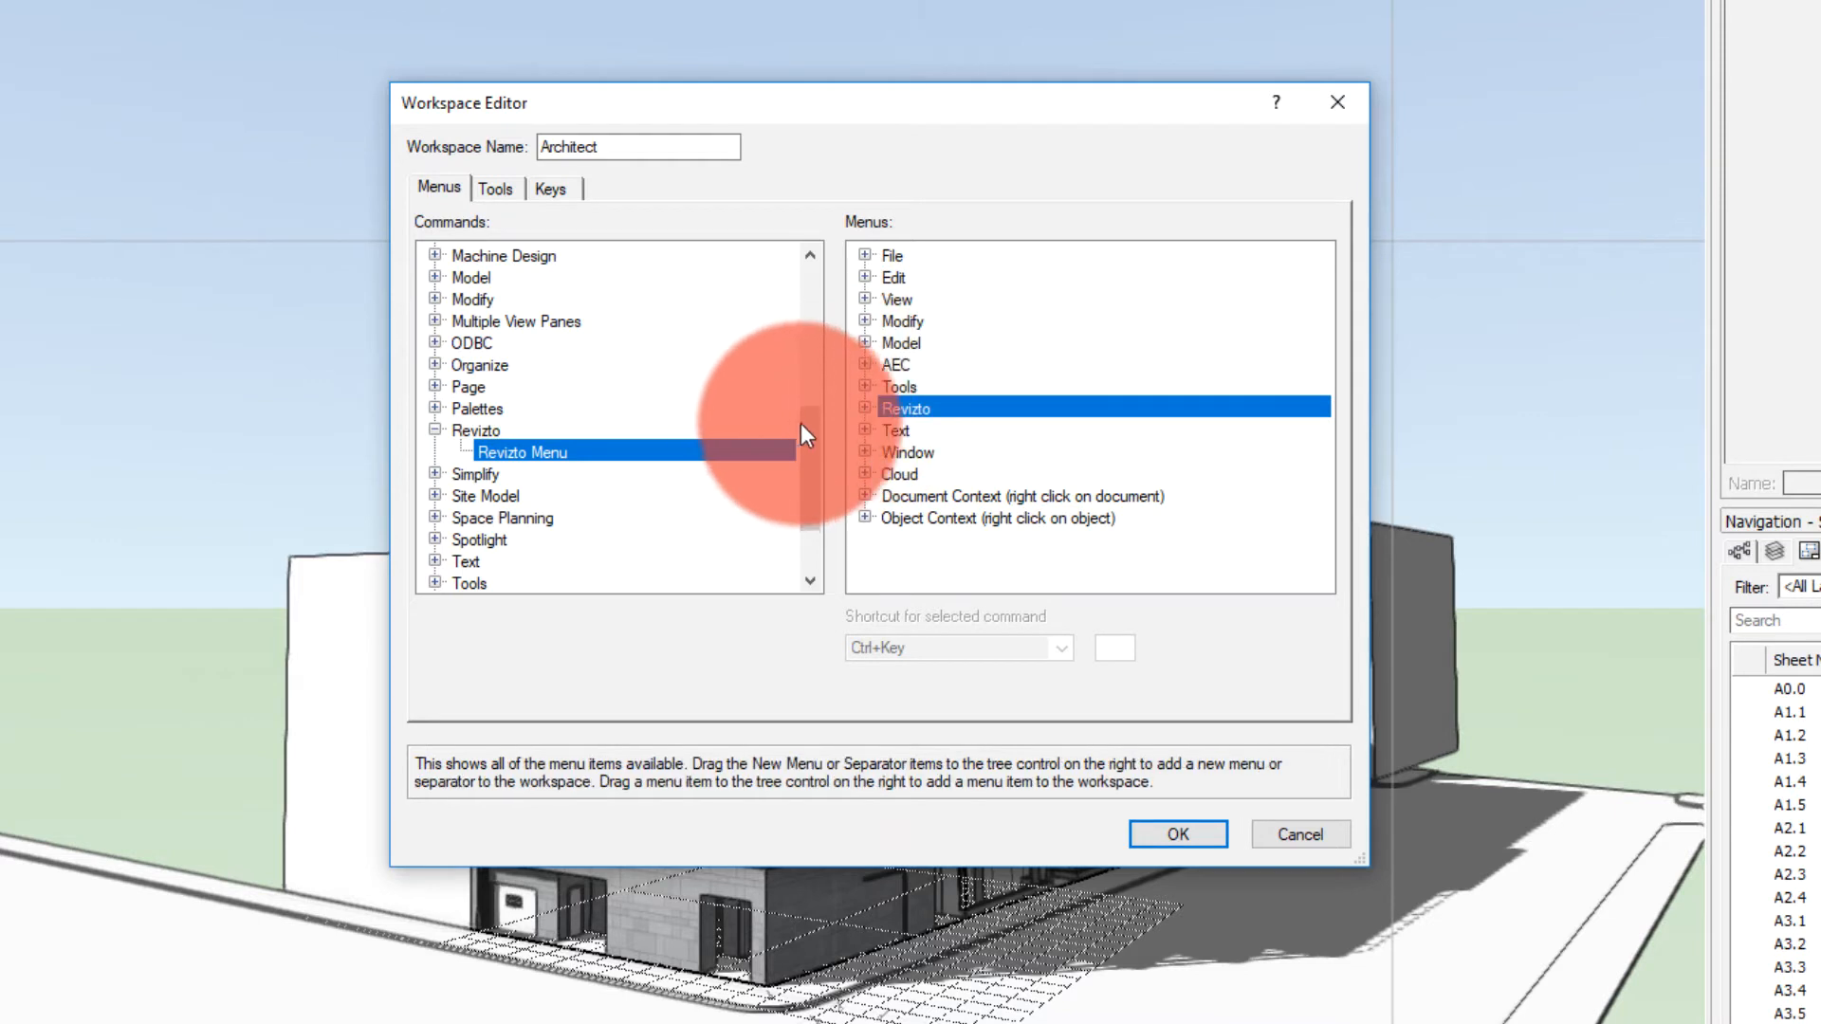
pyautogui.moveTo(801, 423); pyautogui.dragTo(797, 265)
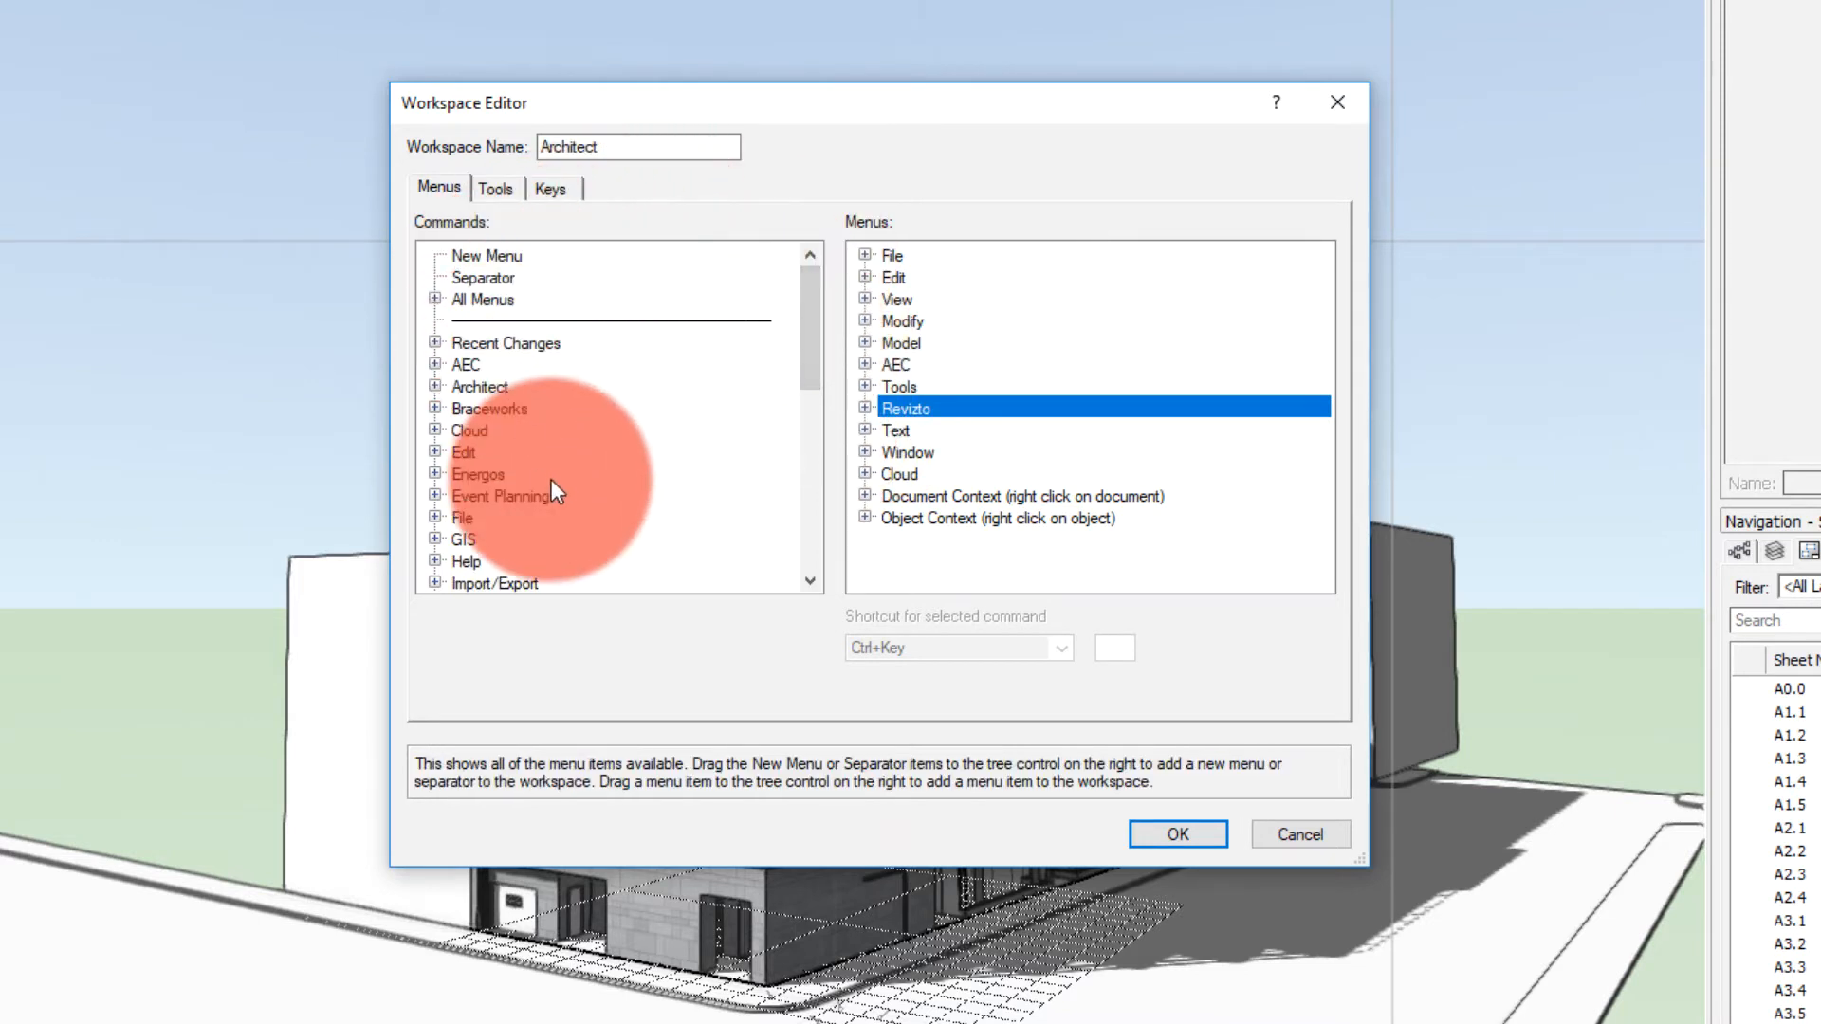
pyautogui.click(493, 254)
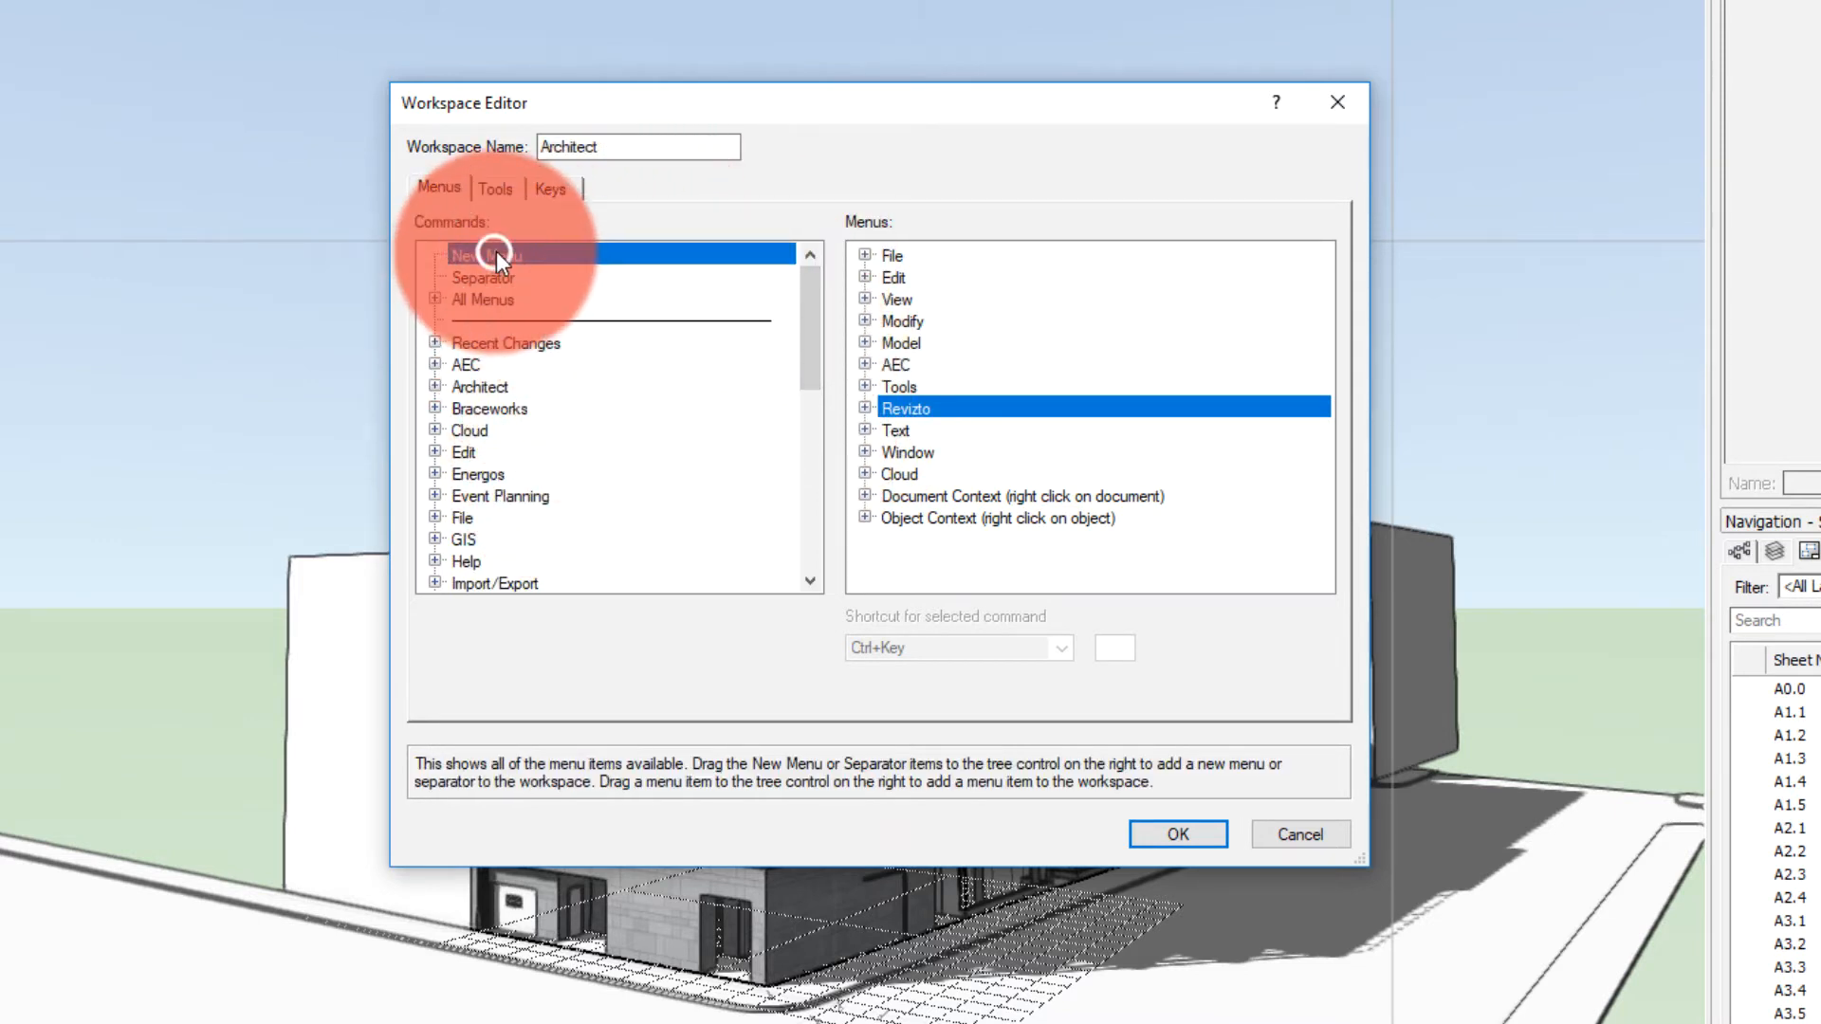
pyautogui.moveTo(497, 252); pyautogui.dragTo(1045, 303)
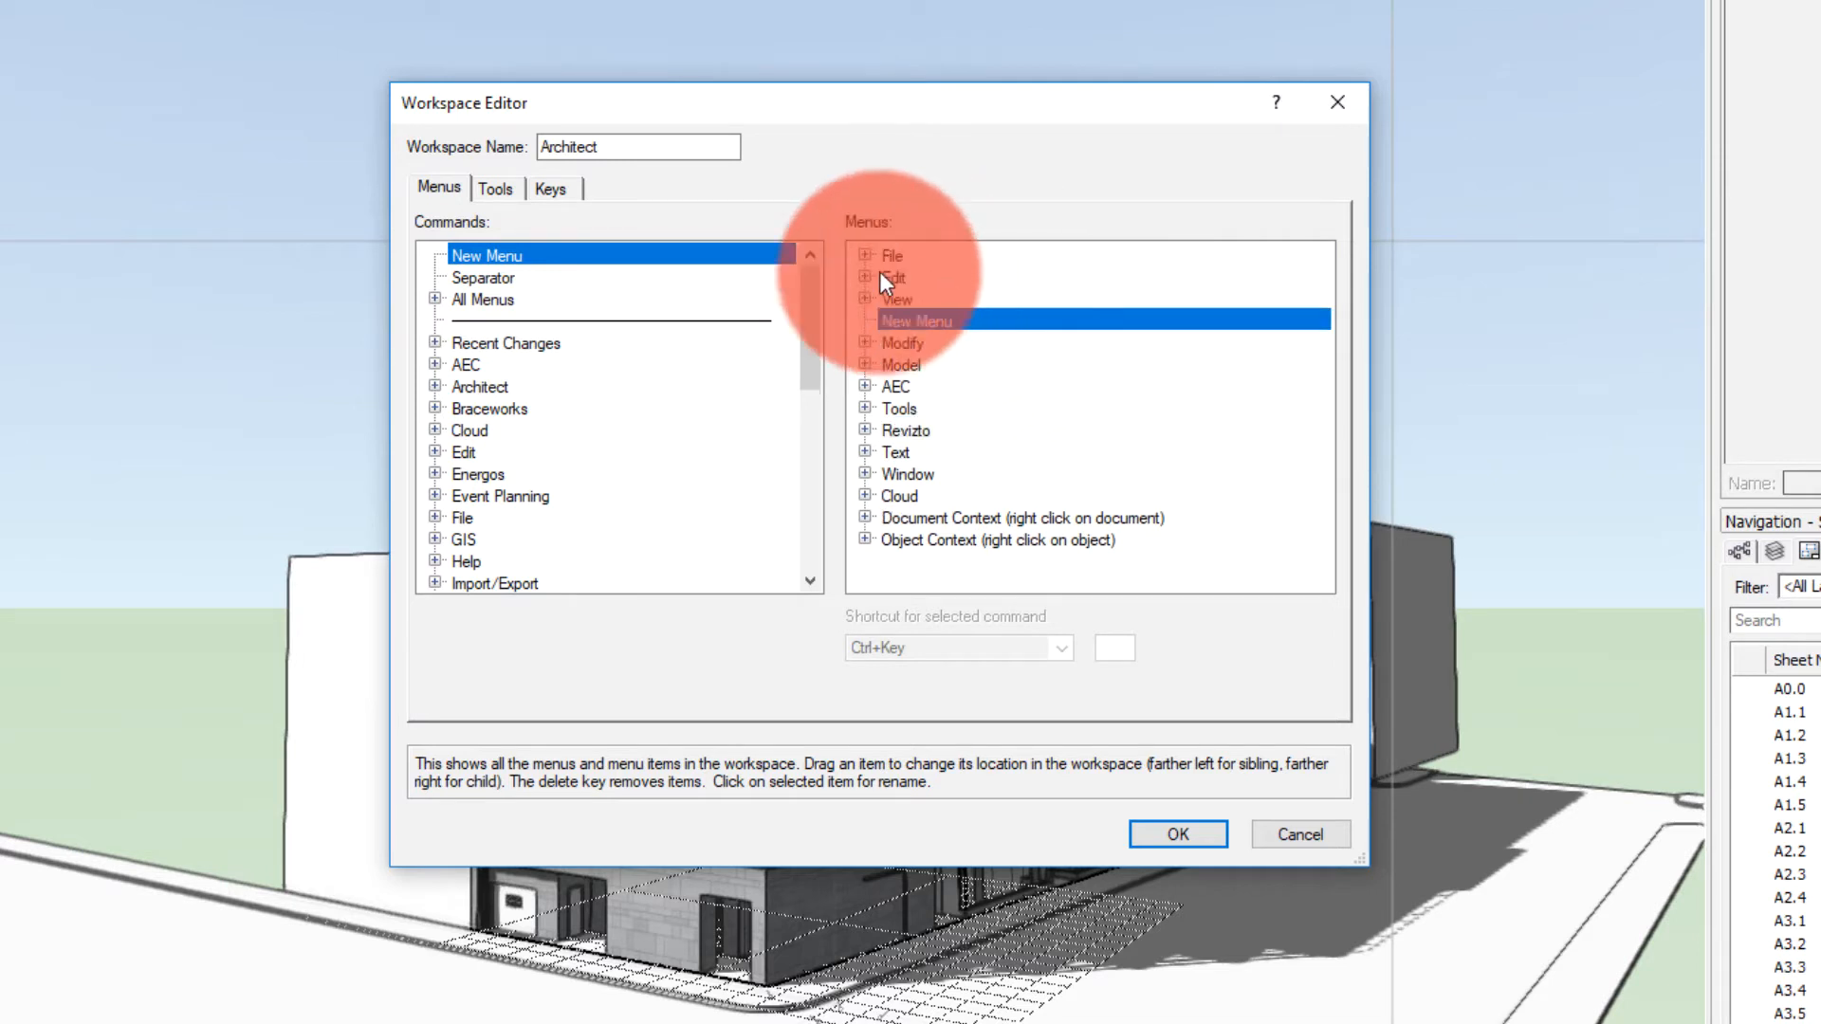
pyautogui.click(862, 334)
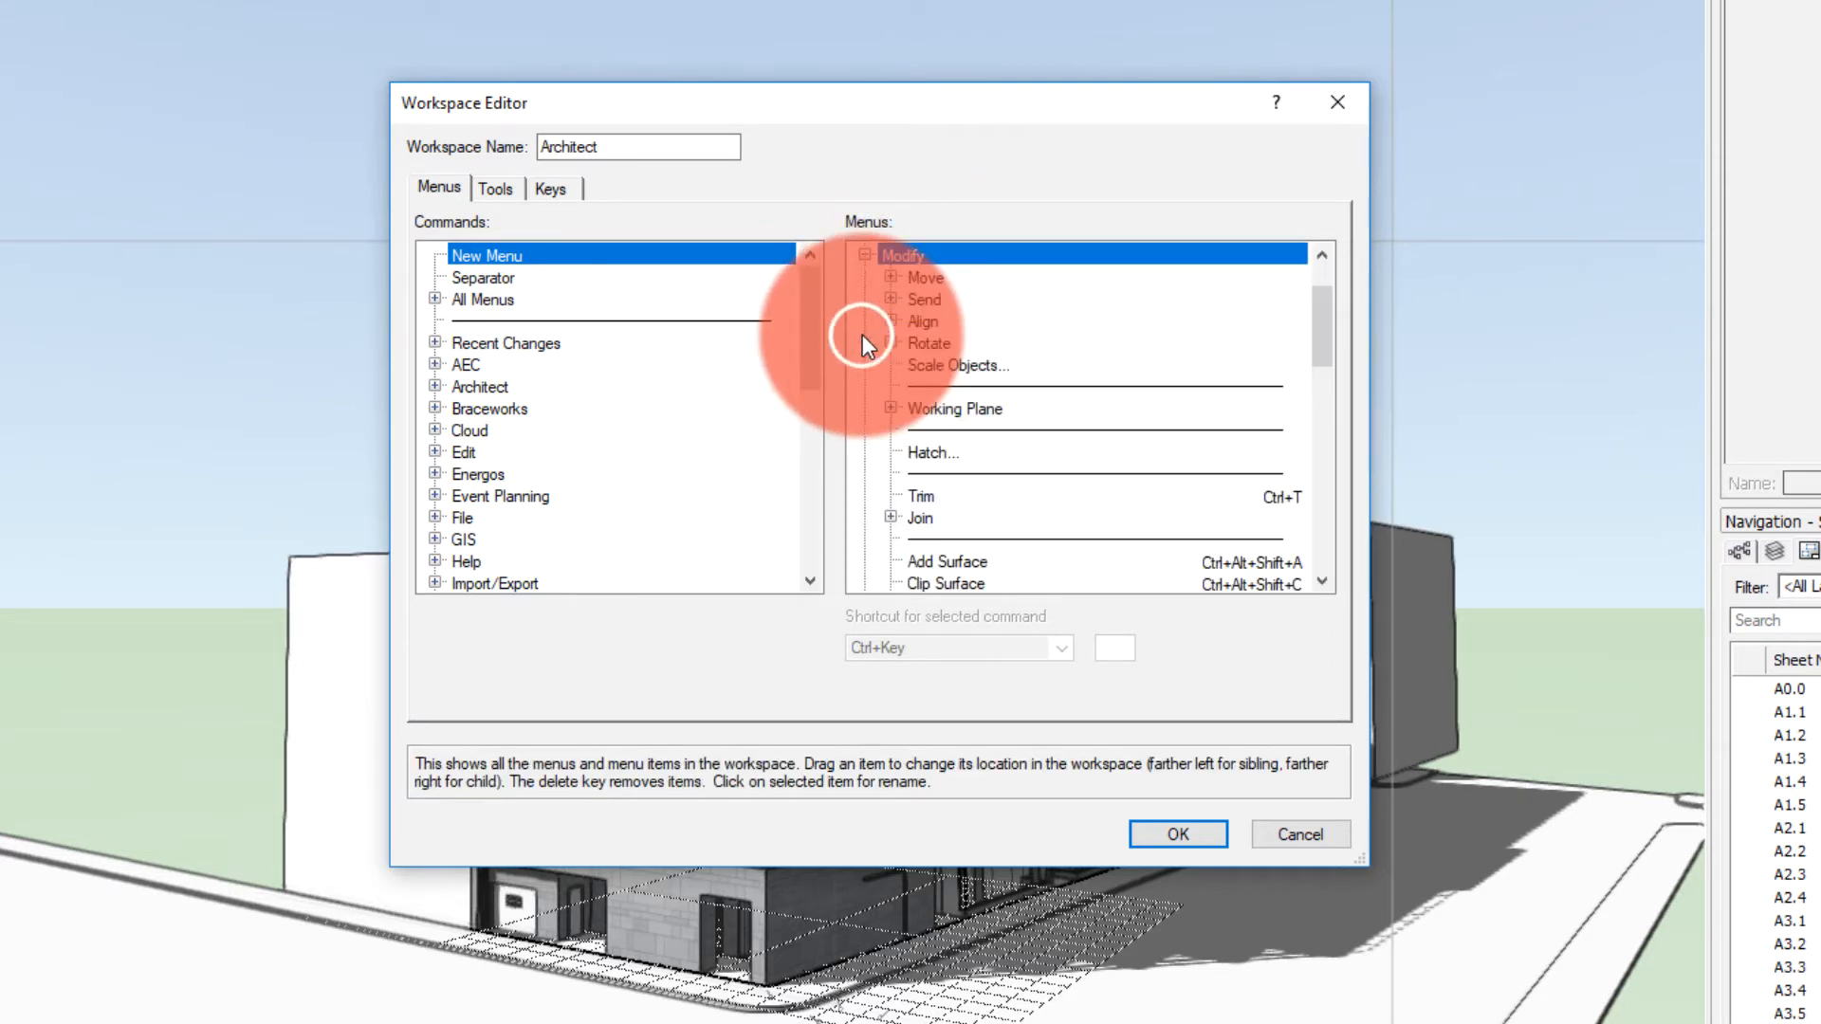
pyautogui.click(867, 257)
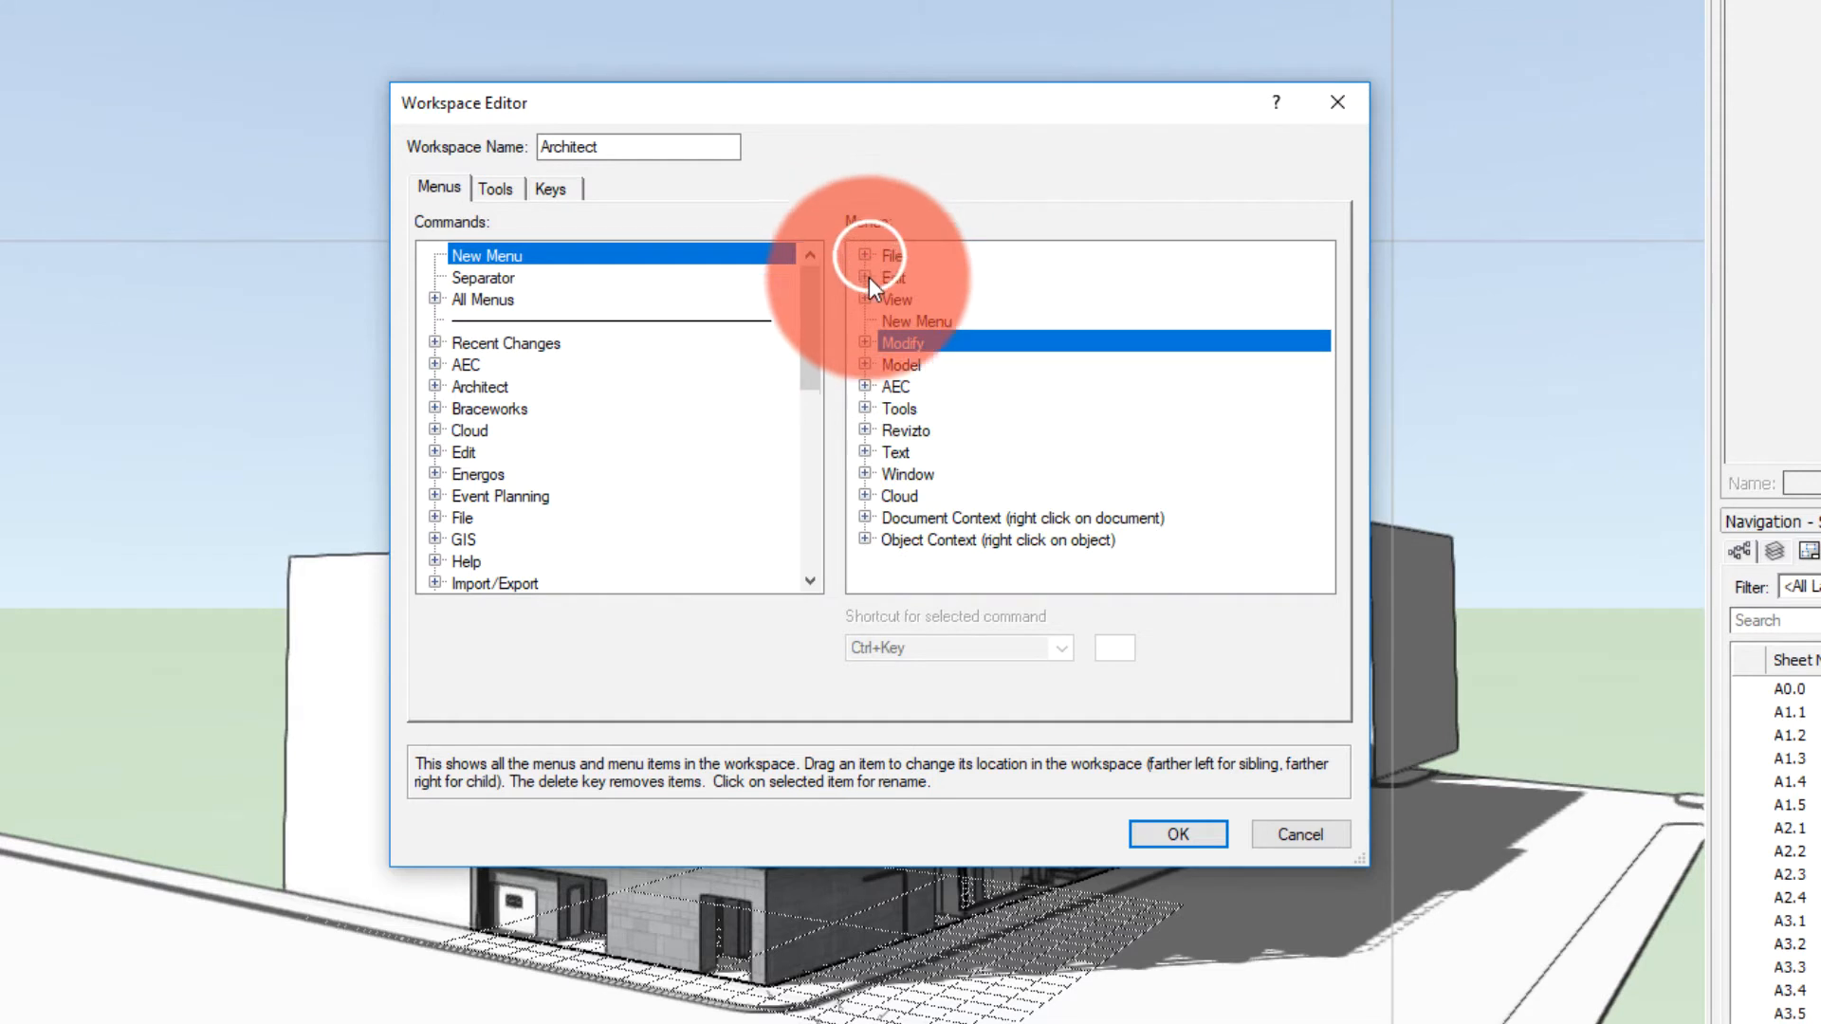
pyautogui.click(930, 317)
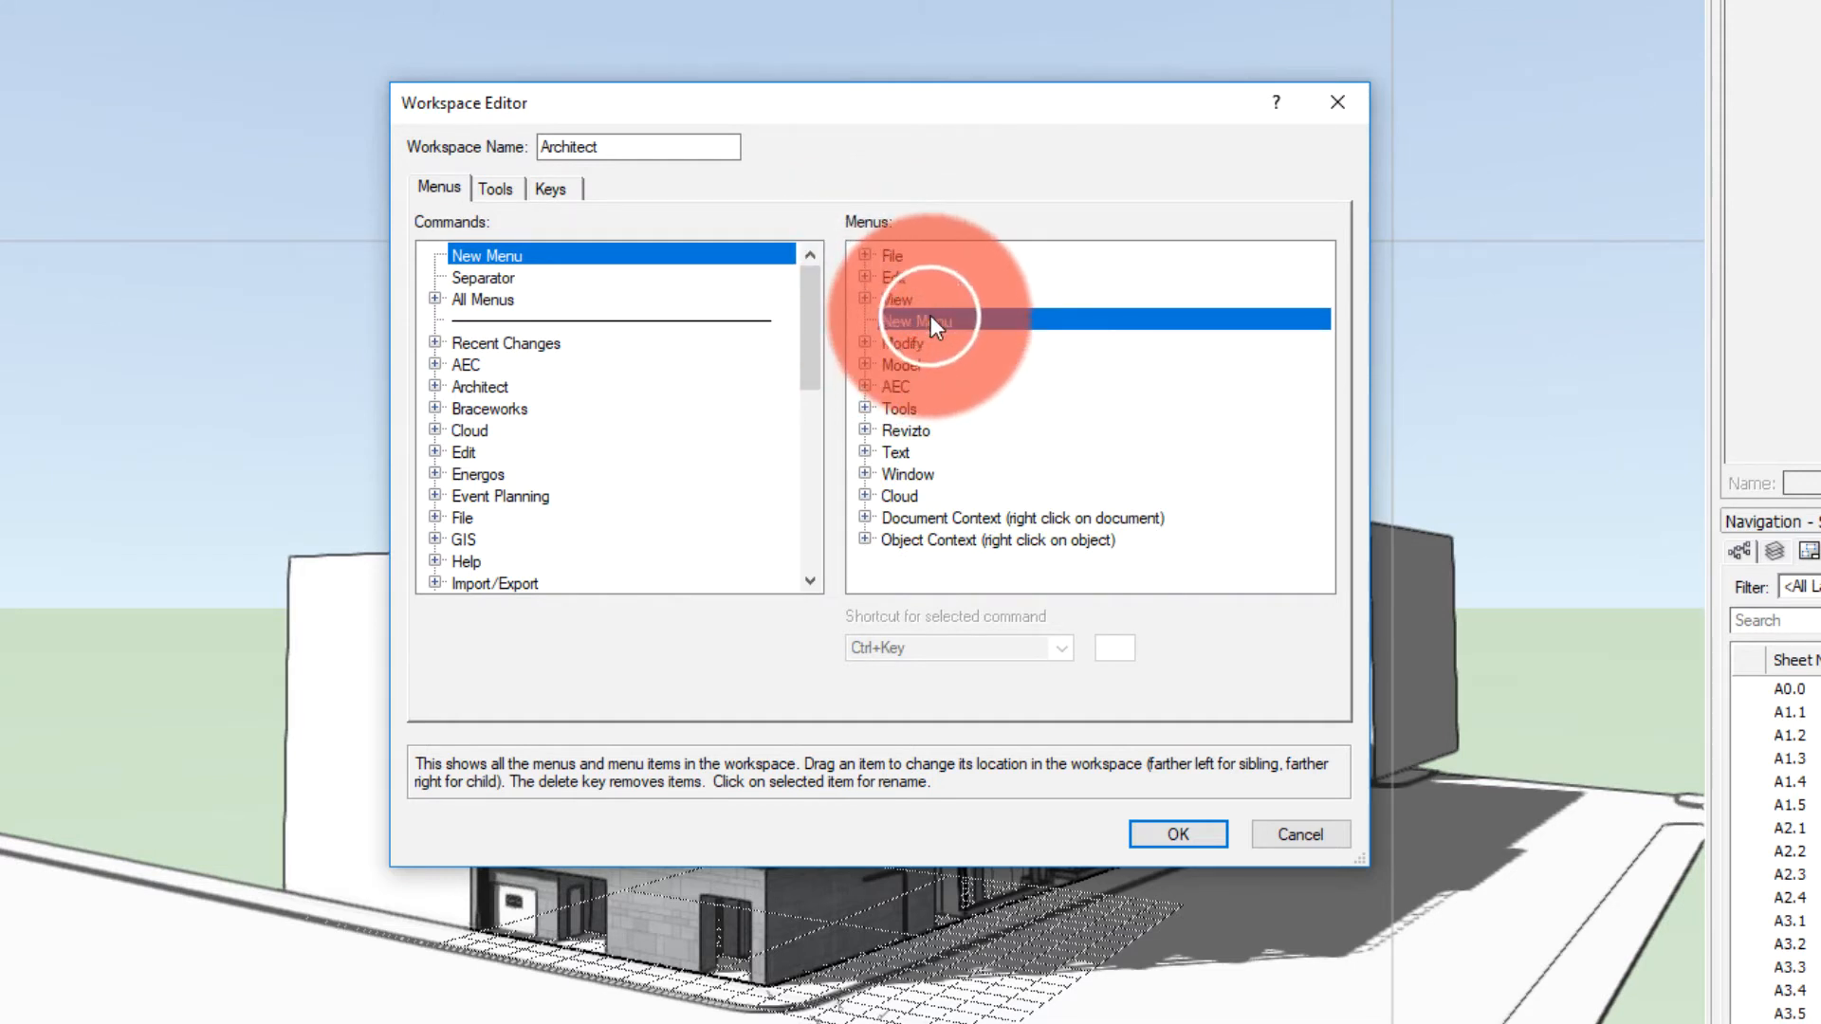
pyautogui.click(929, 314)
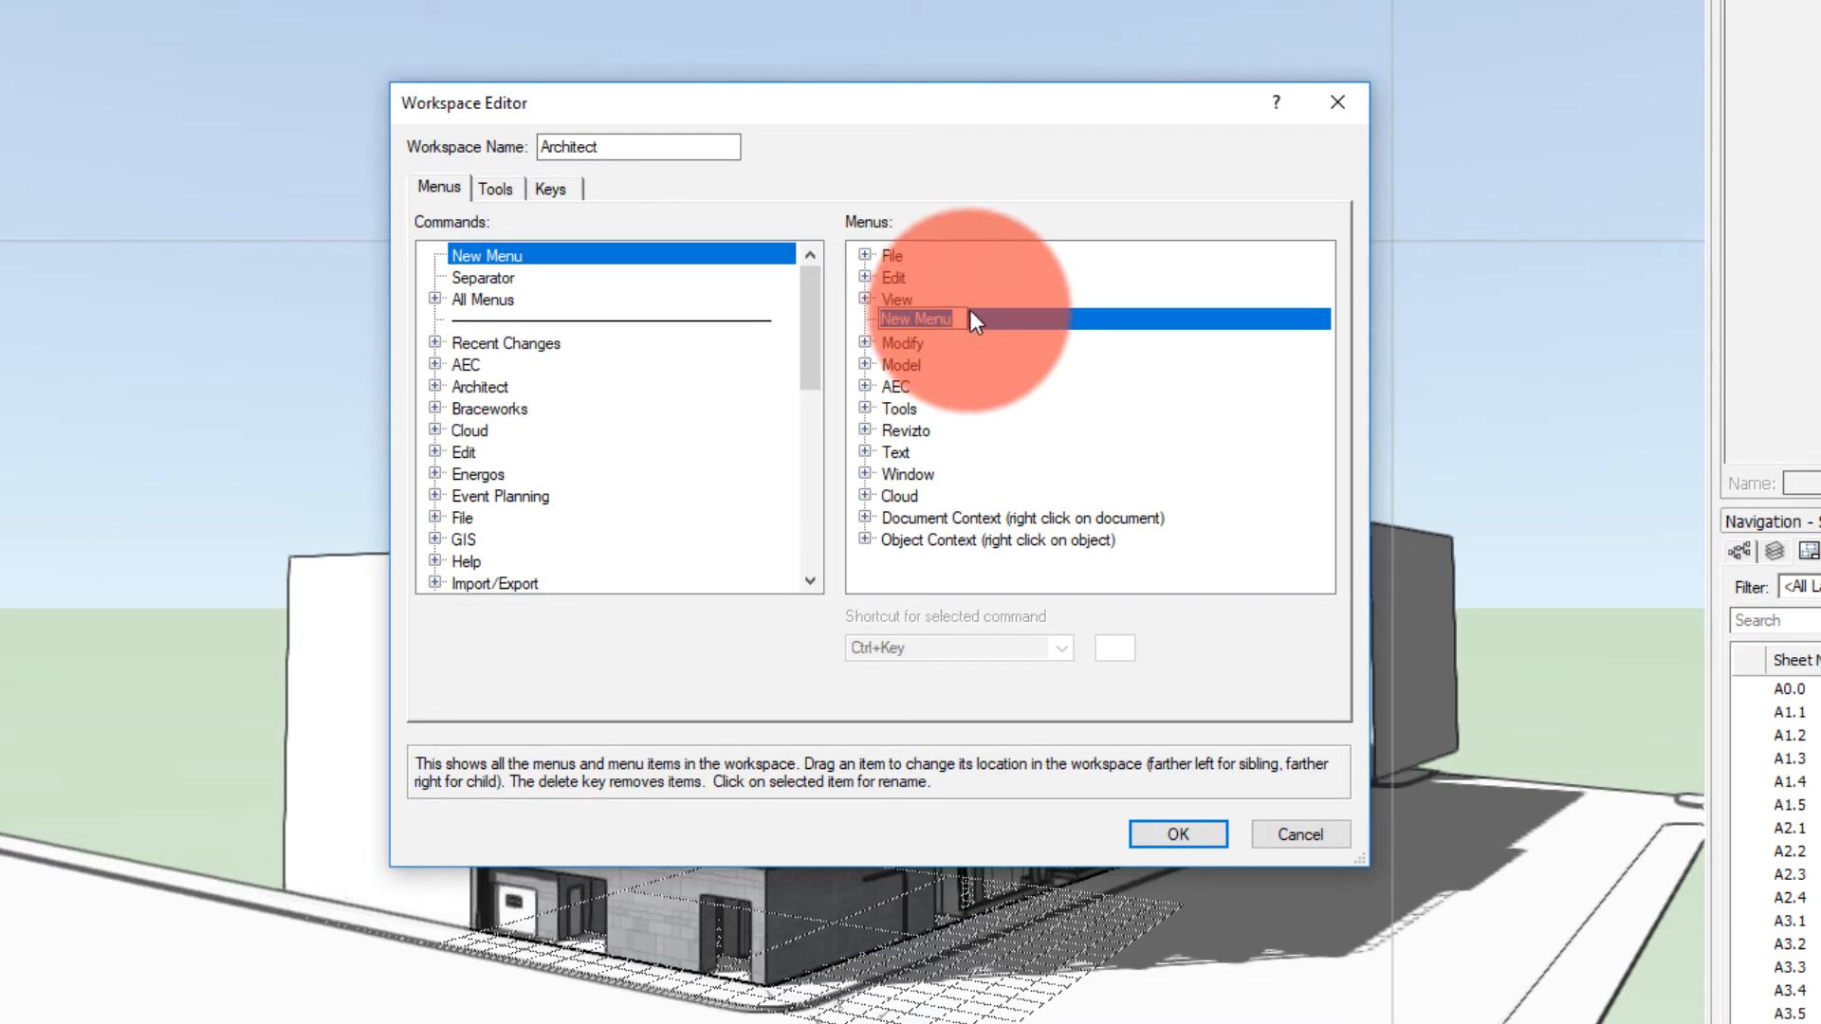
pyautogui.write('Revizto Export')
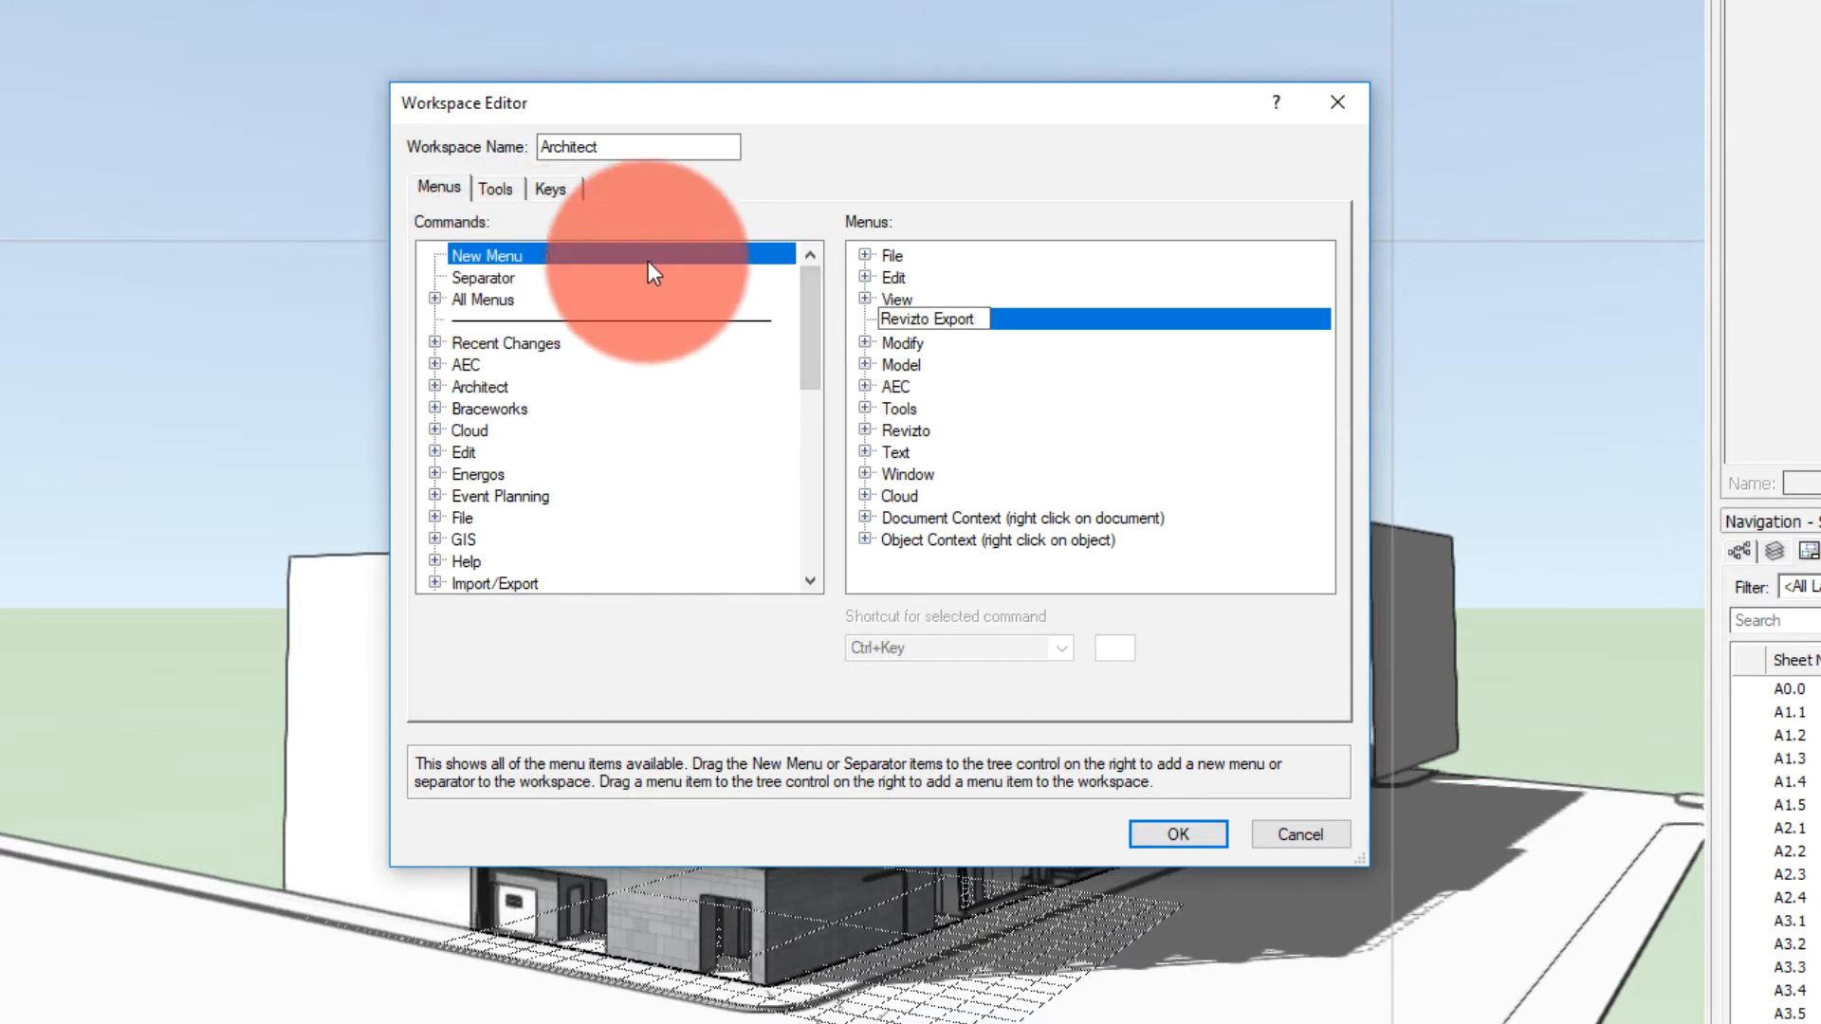
# Add the available Revizto Menu commands to the new Revizto Export menu
pyautogui.moveTo(808, 296); pyautogui.dragTo(828, 435)
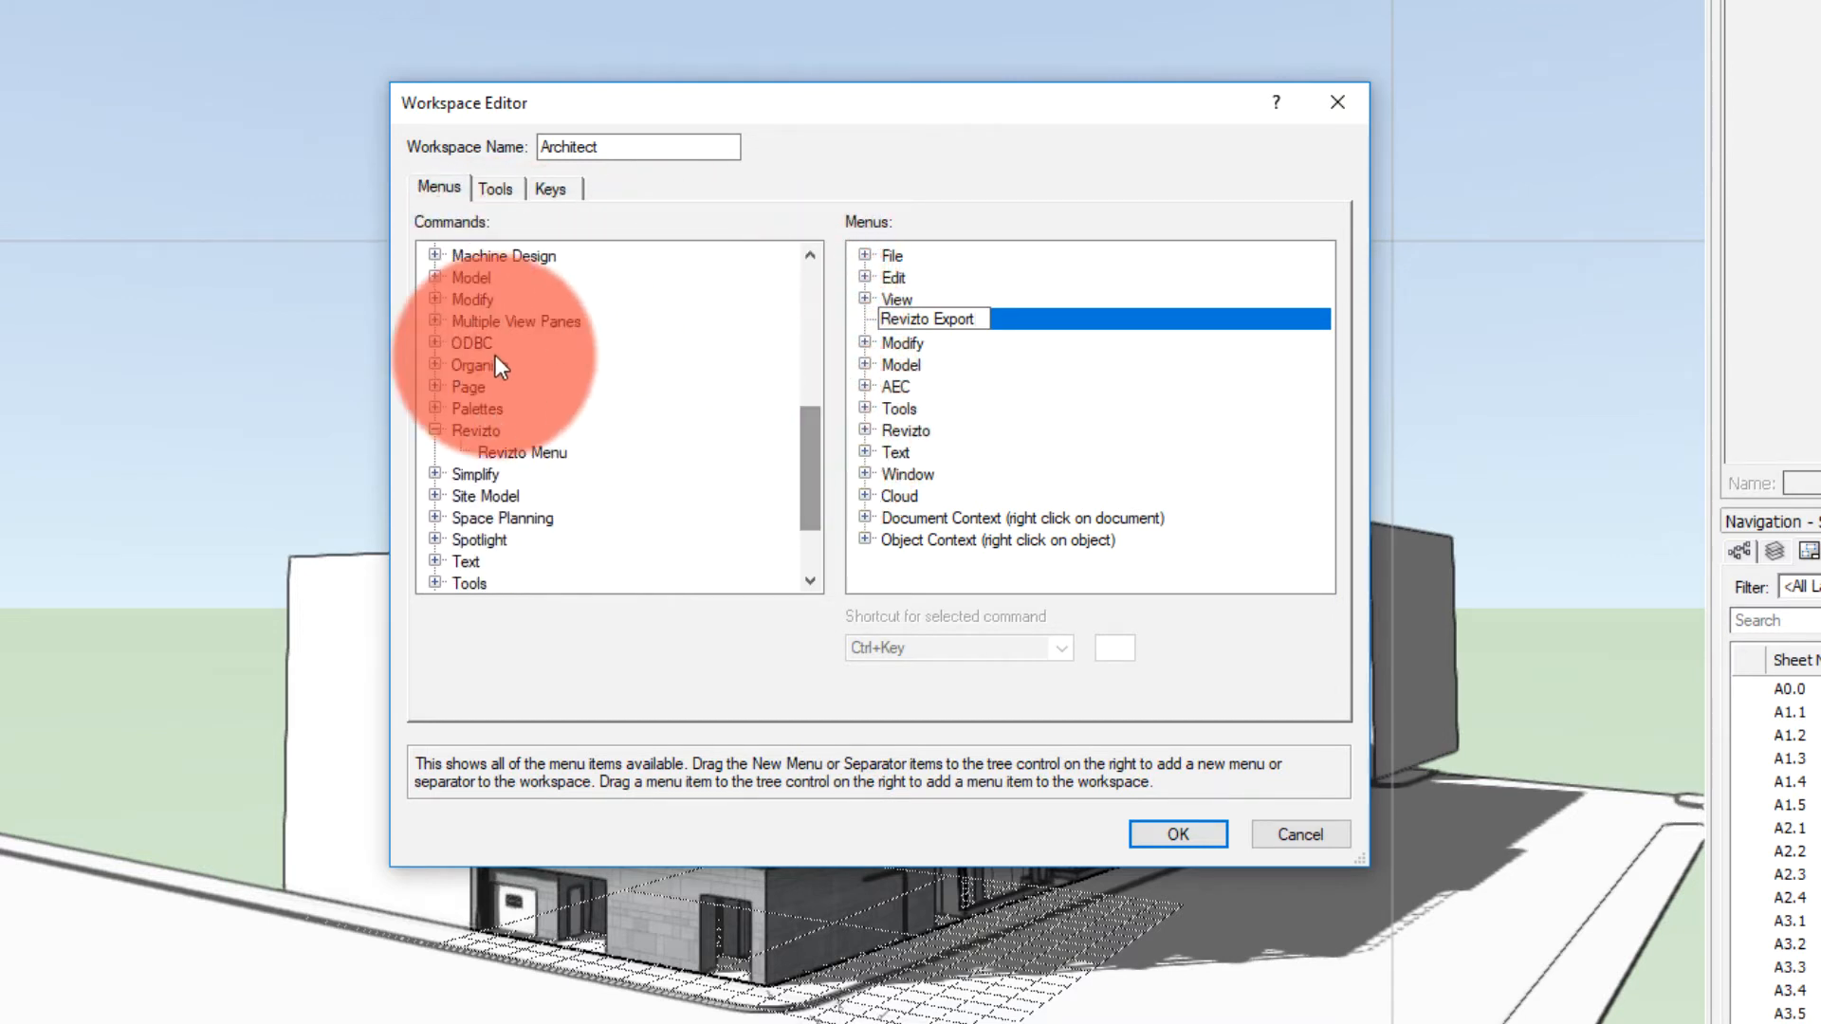
pyautogui.click(438, 430)
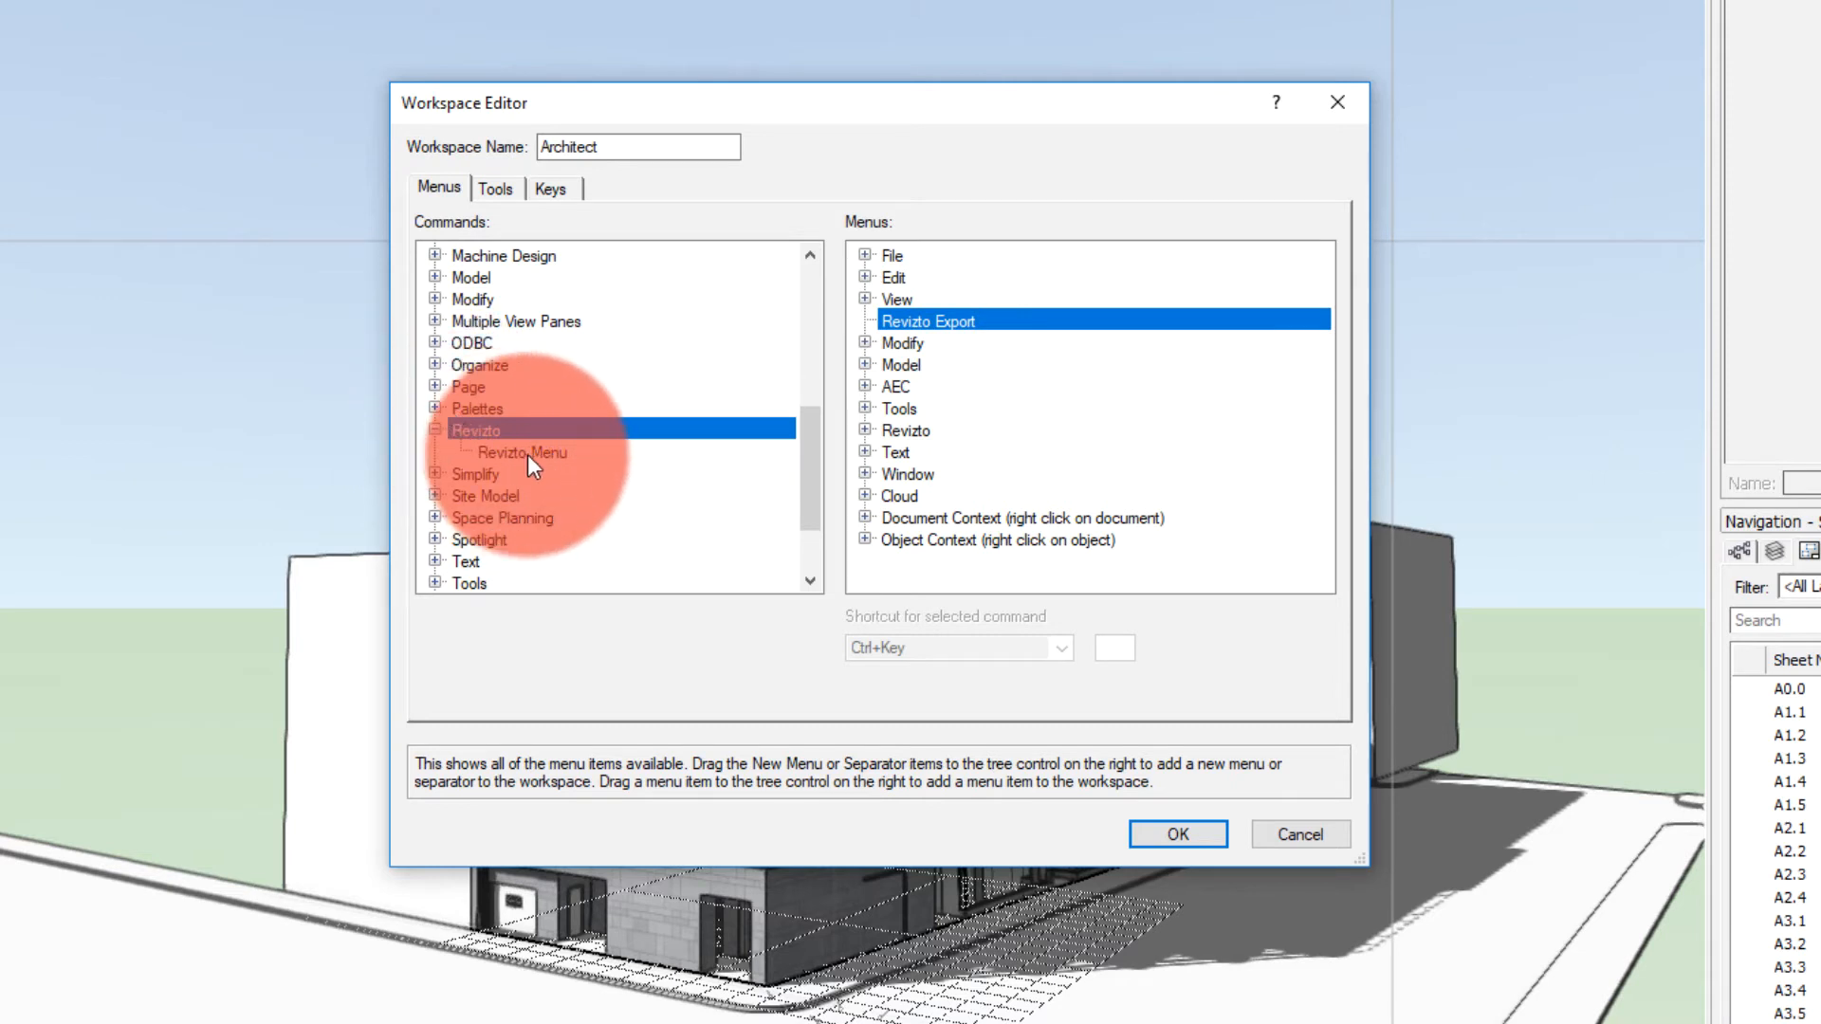
pyautogui.moveTo(533, 449); pyautogui.dragTo(954, 317)
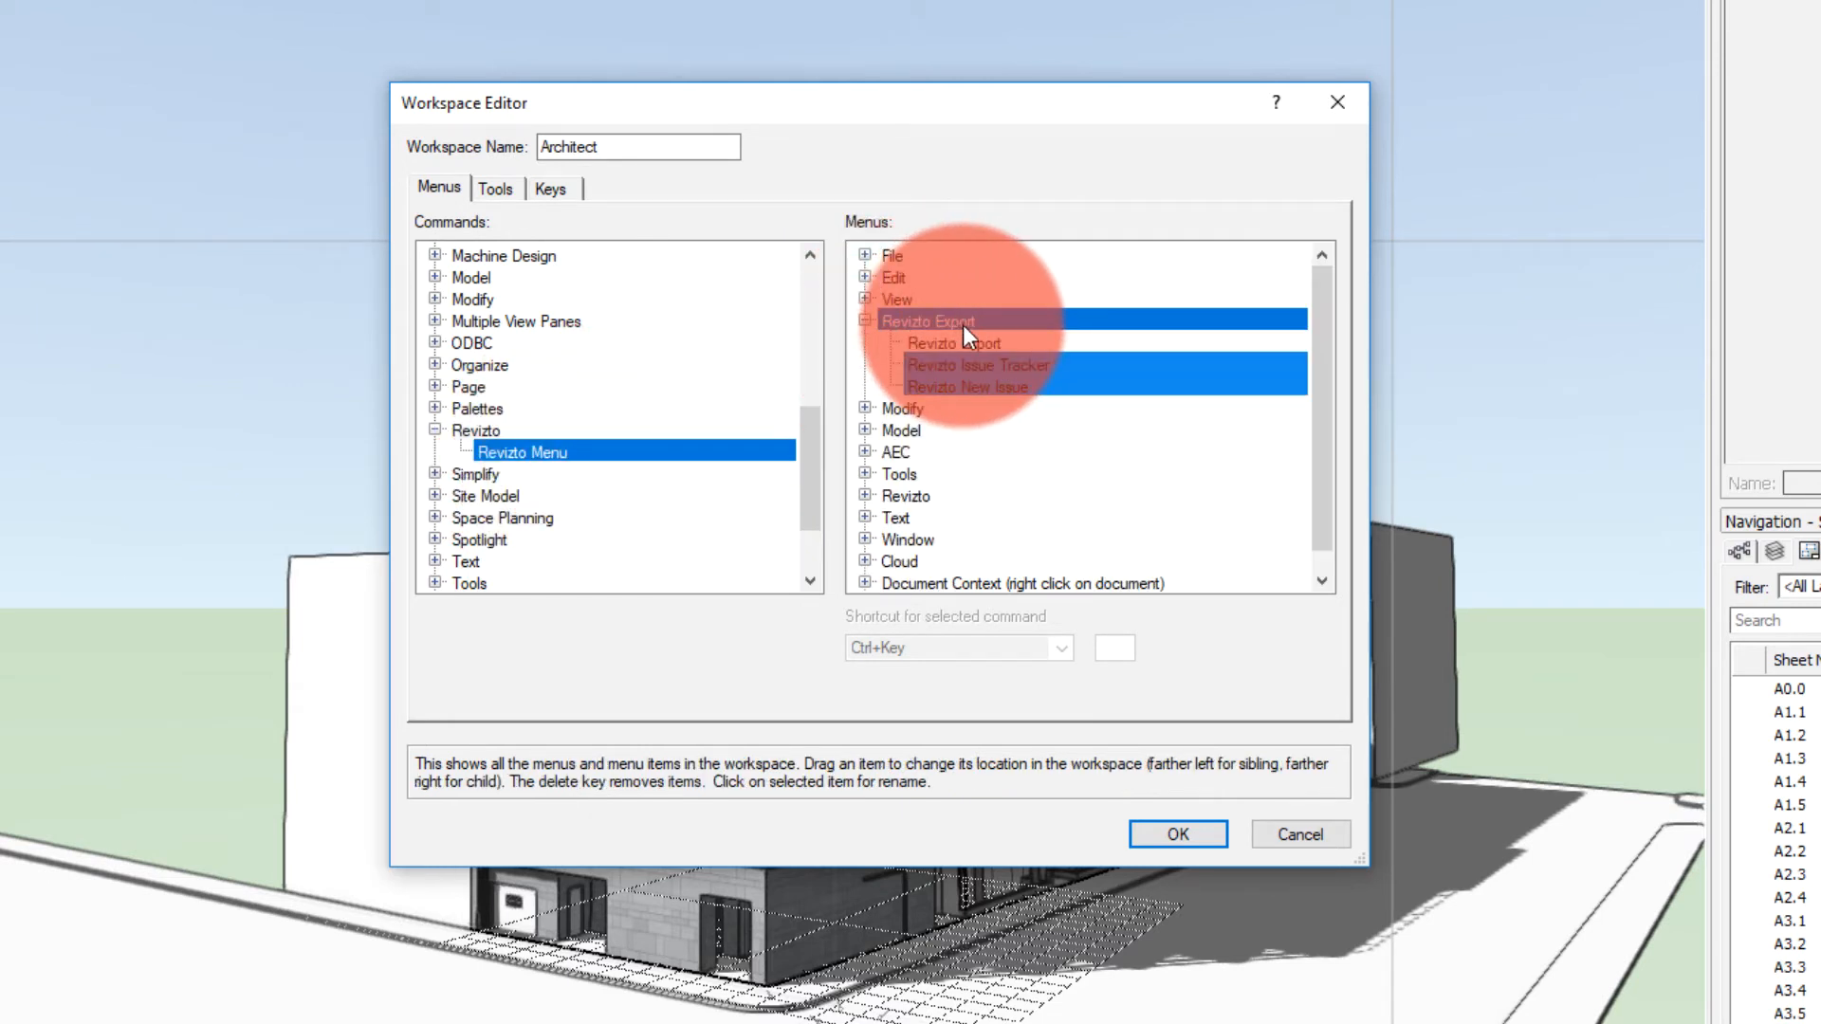
# Compare the contents of the new Revizto Export menu with those of the existing Revizto menu
pyautogui.click(864, 321)
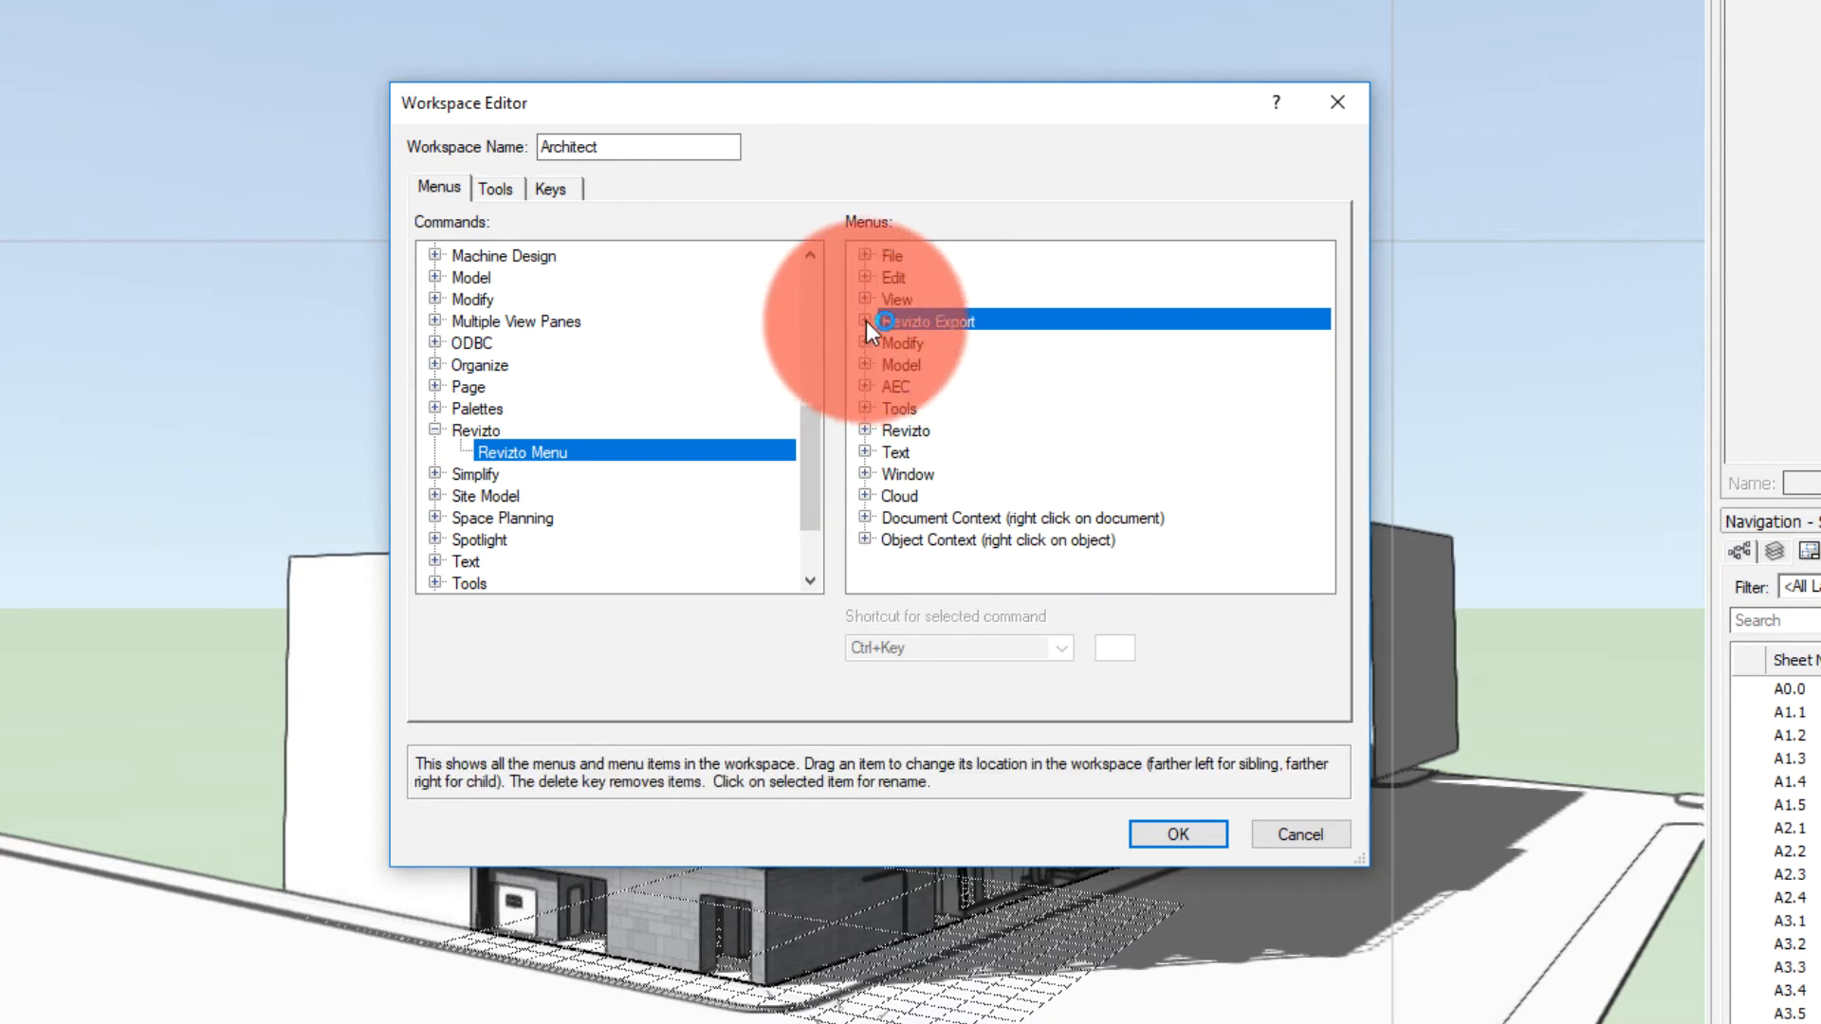
pyautogui.click(864, 320)
pyautogui.click(864, 321)
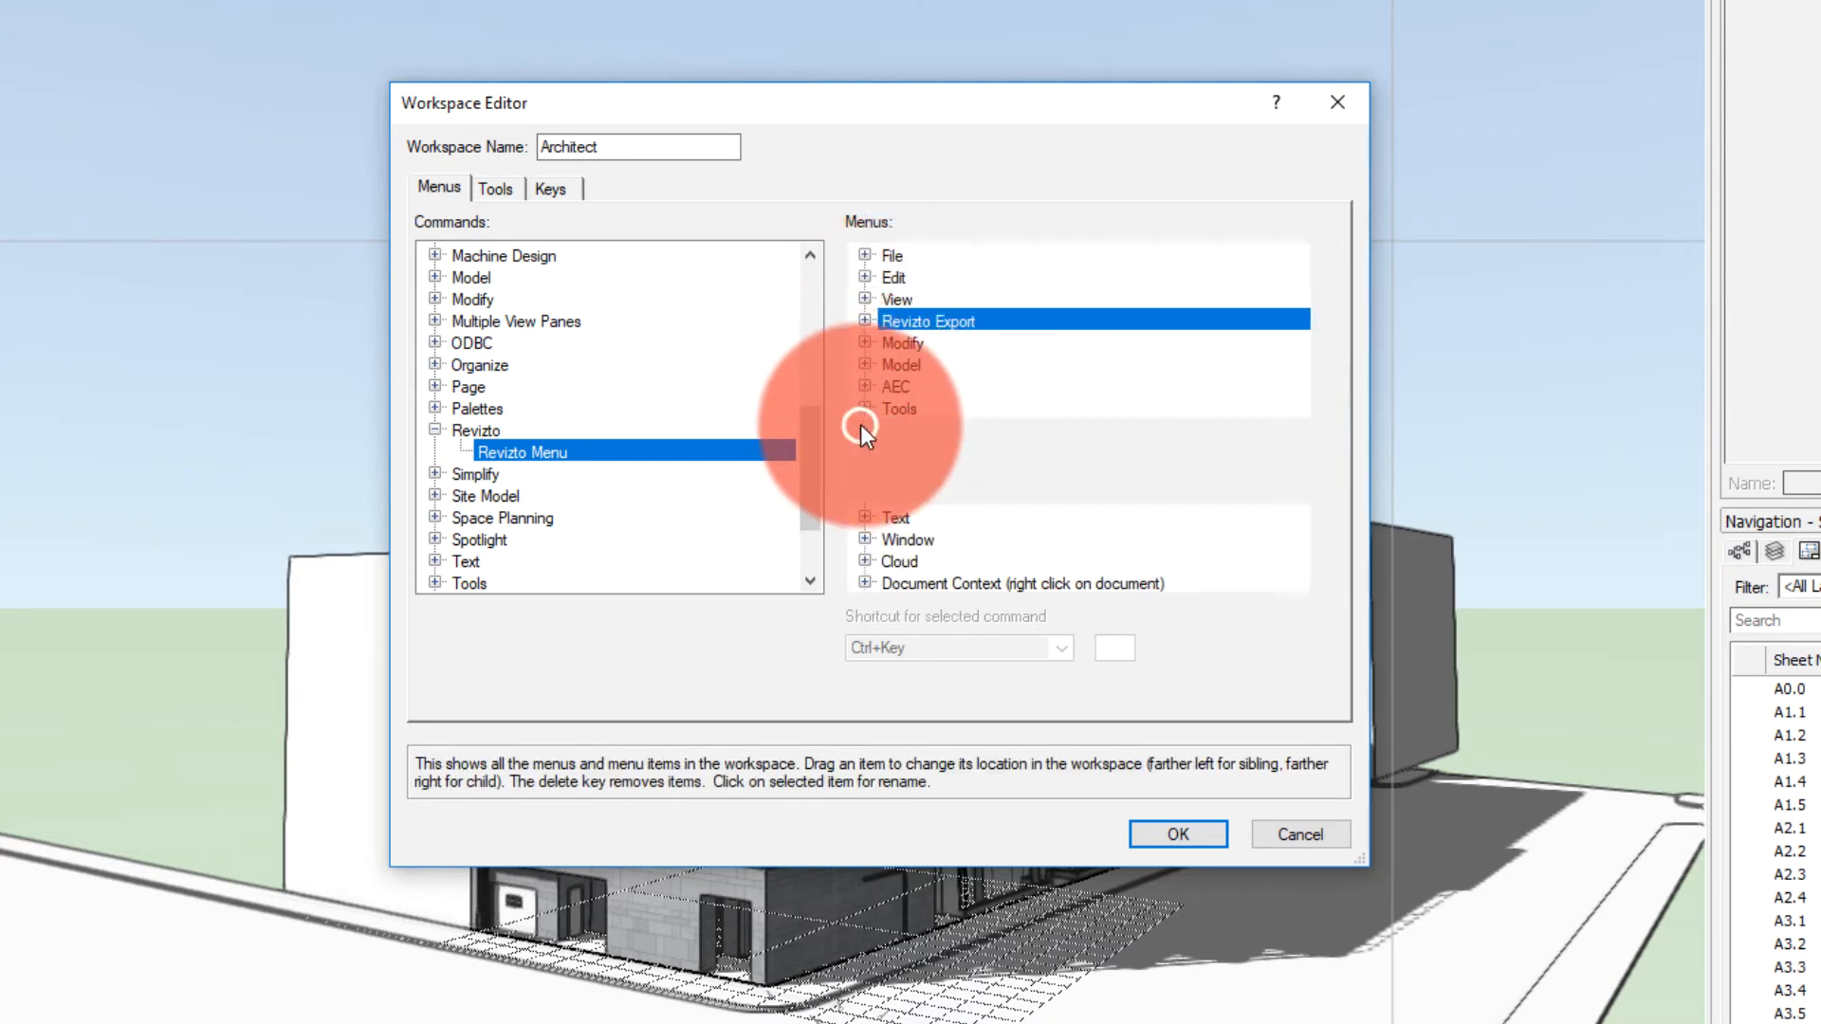
pyautogui.click(863, 426)
pyautogui.click(863, 425)
pyautogui.click(866, 429)
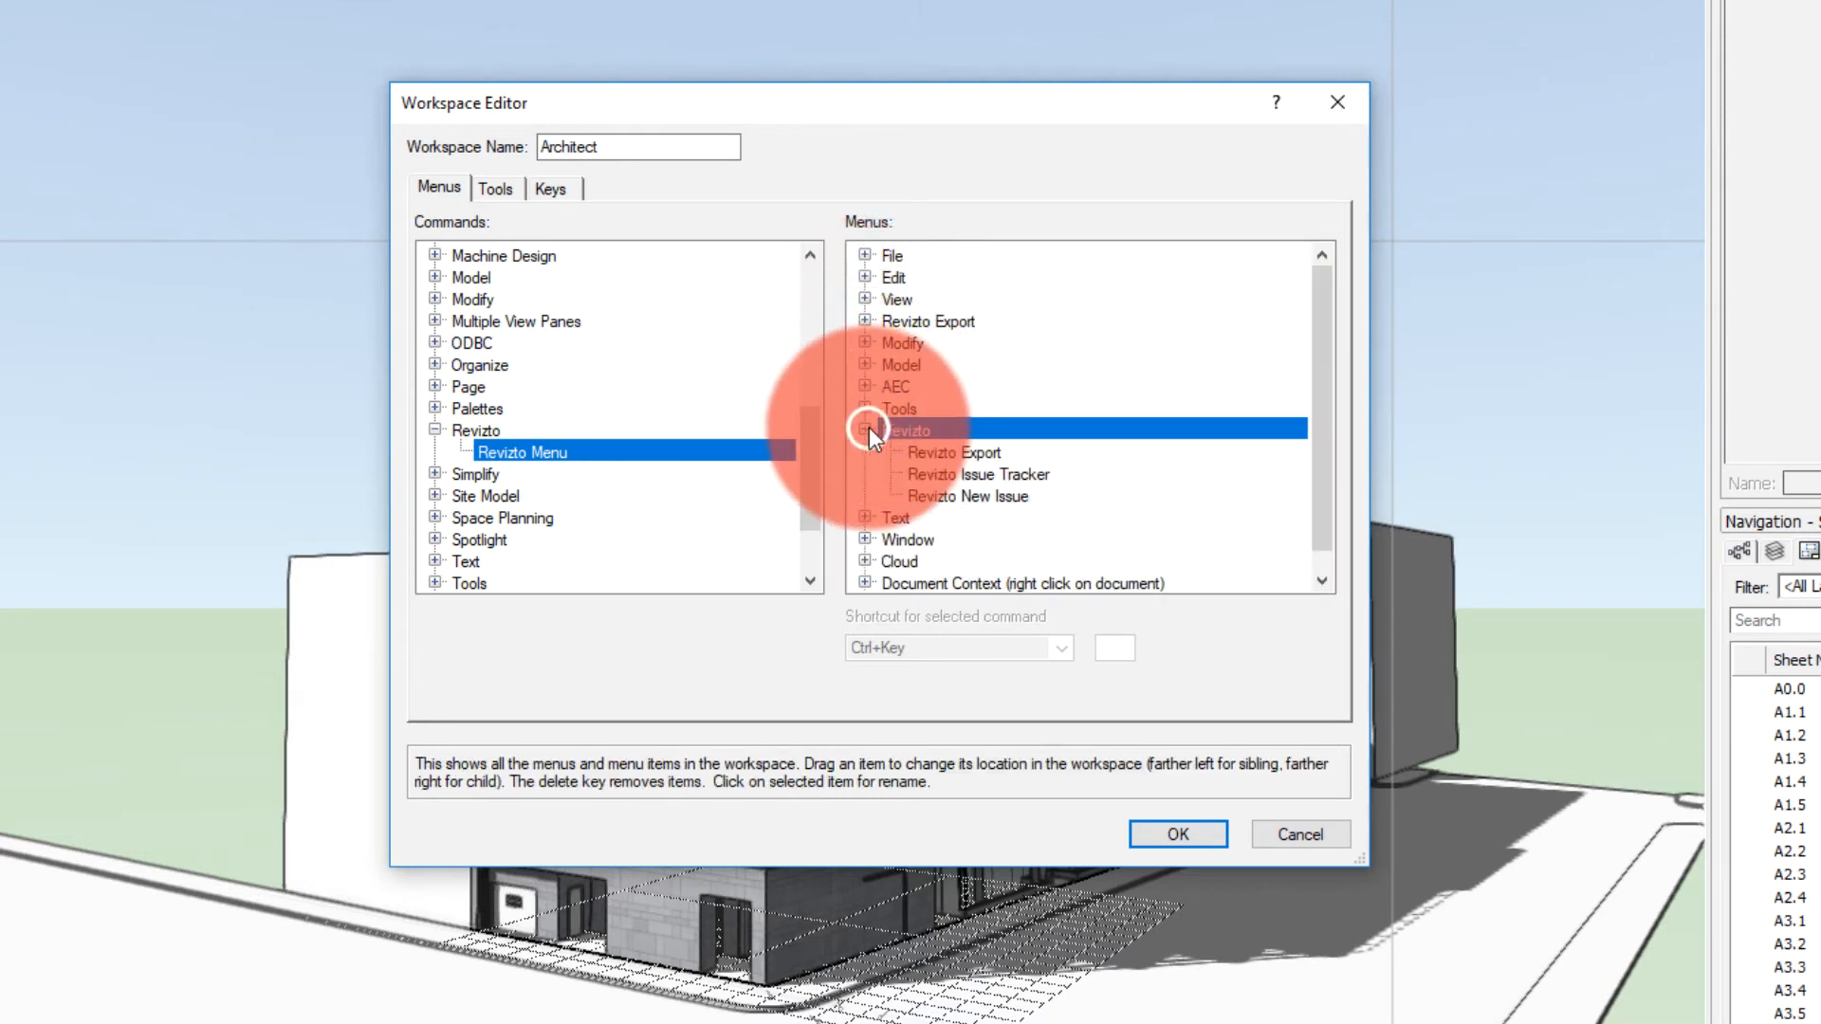
pyautogui.click(866, 429)
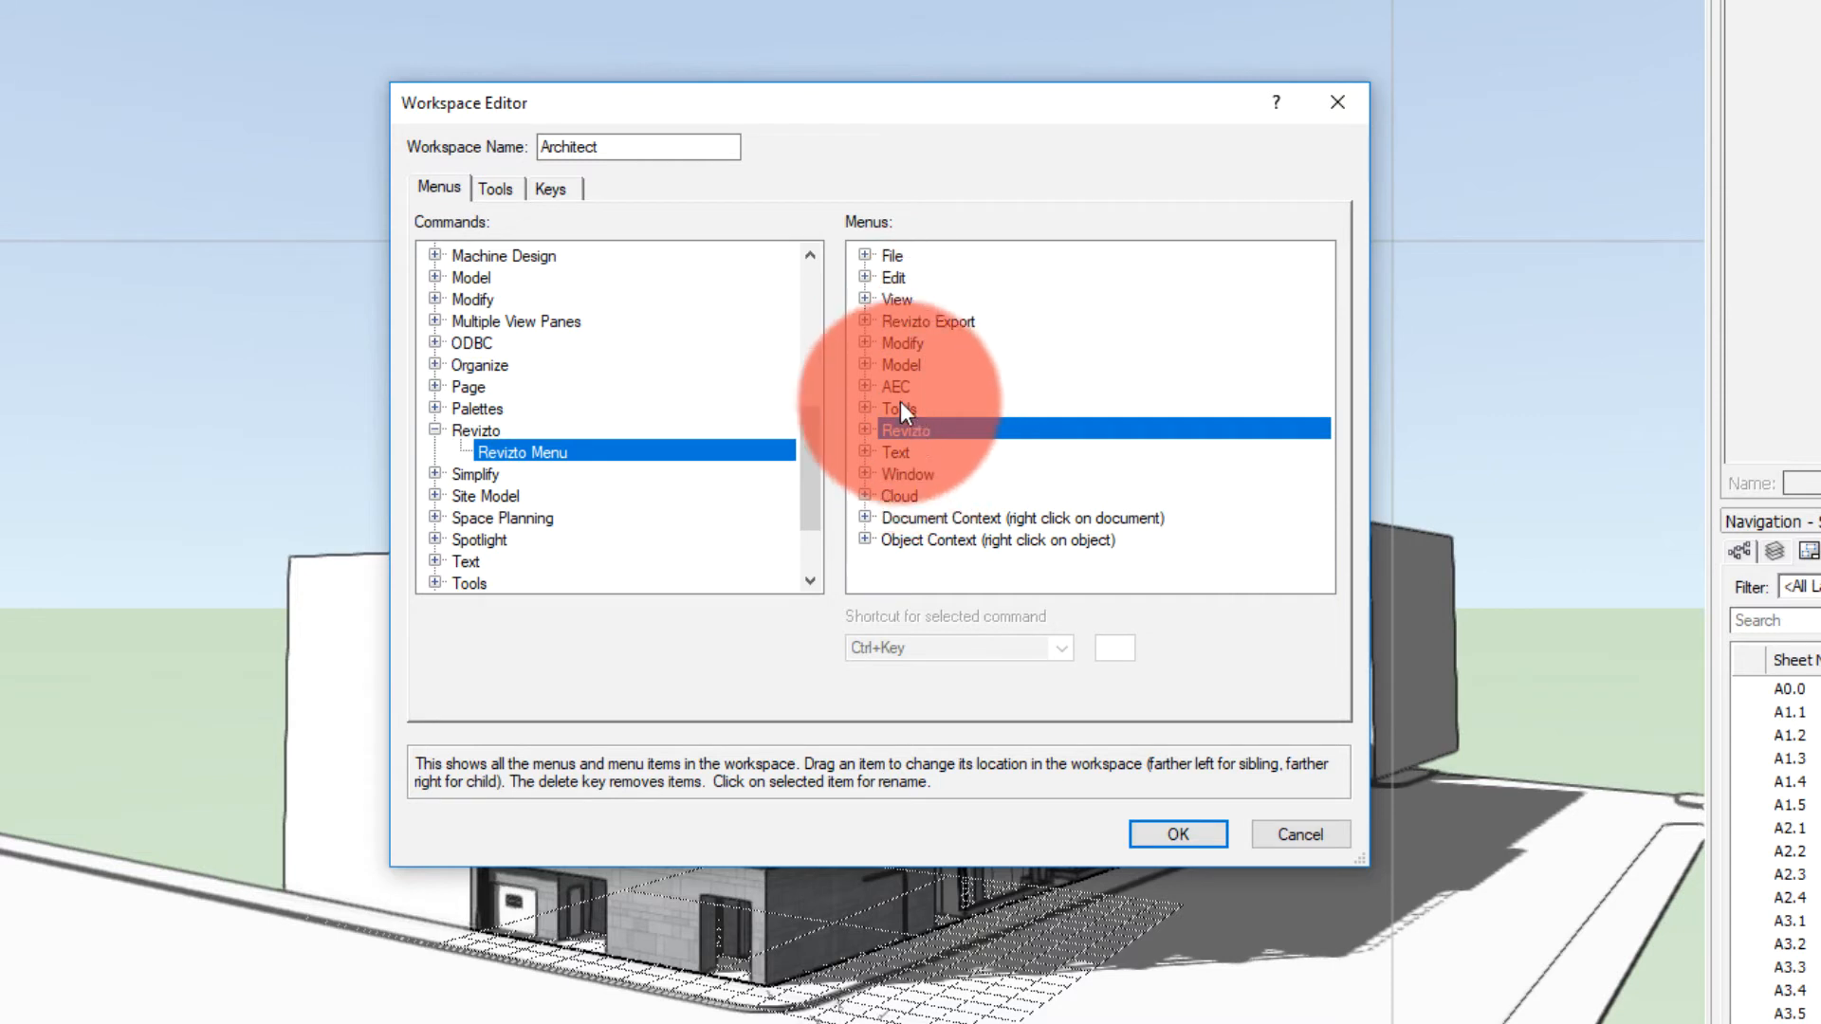
# Delete the Revizto Export menu and all its items from the workspace
pyautogui.click(907, 326)
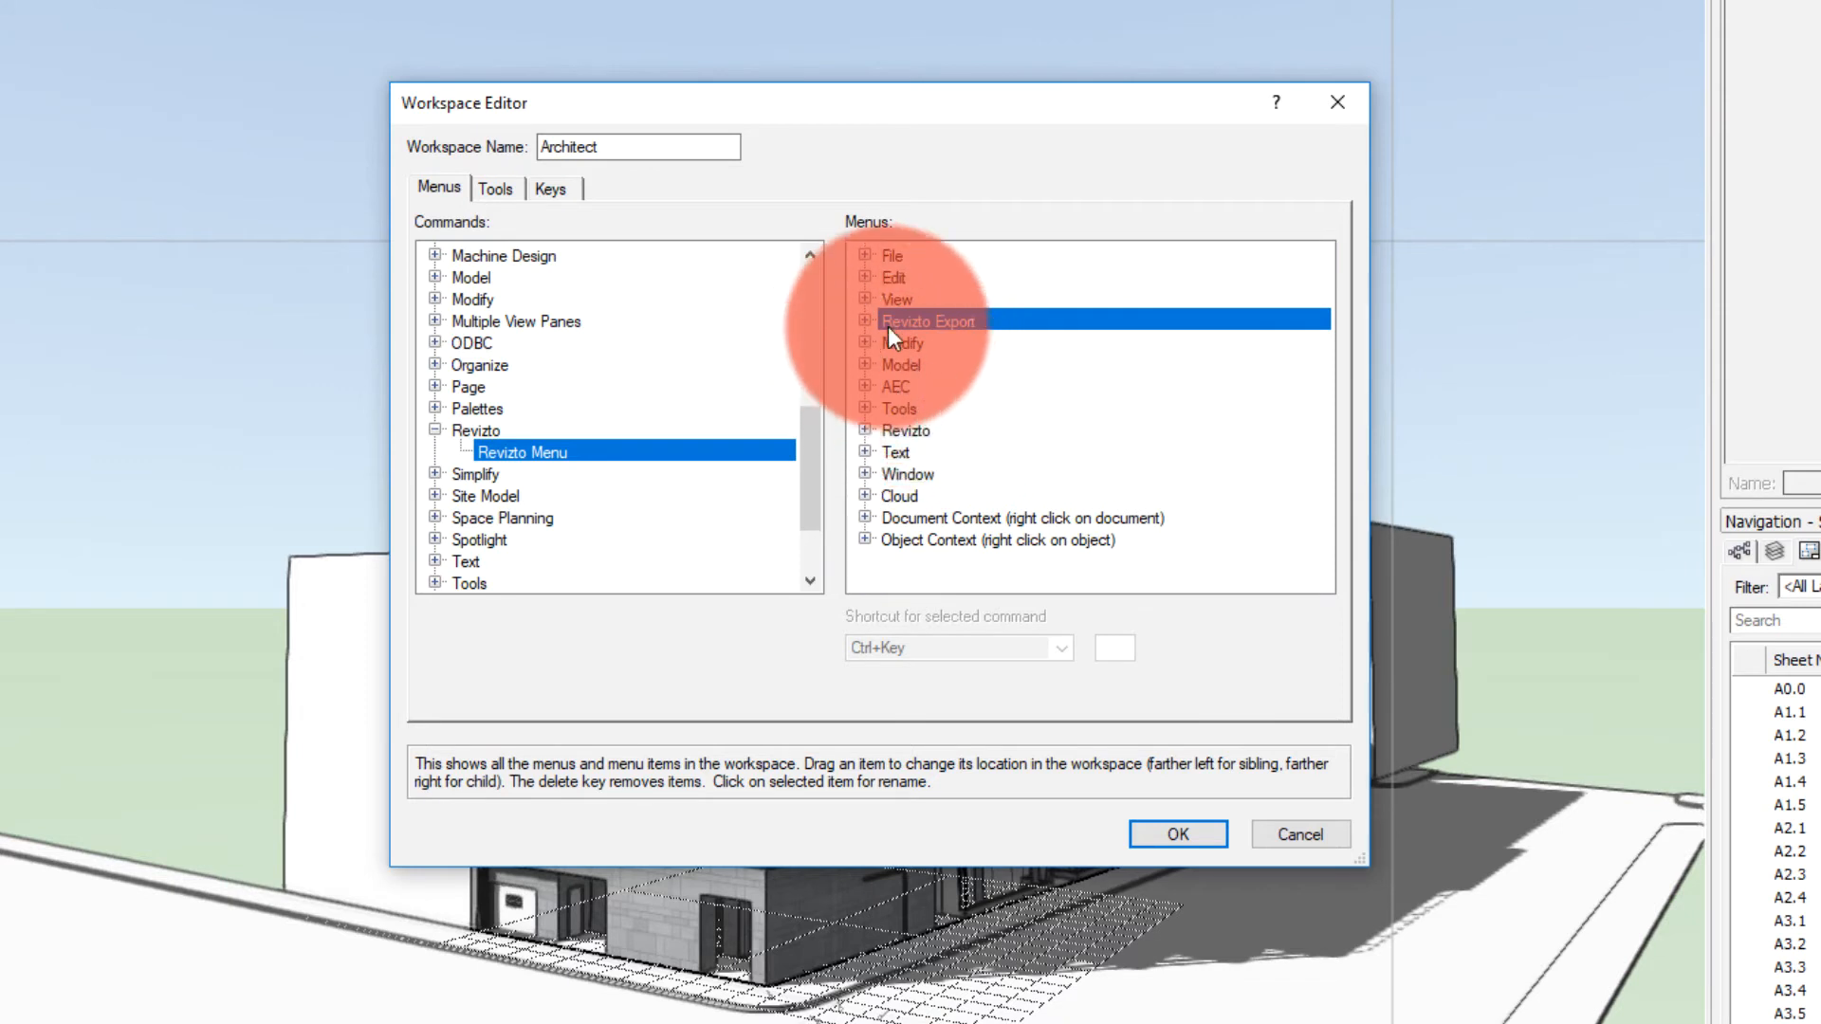
pyautogui.press('Delete')
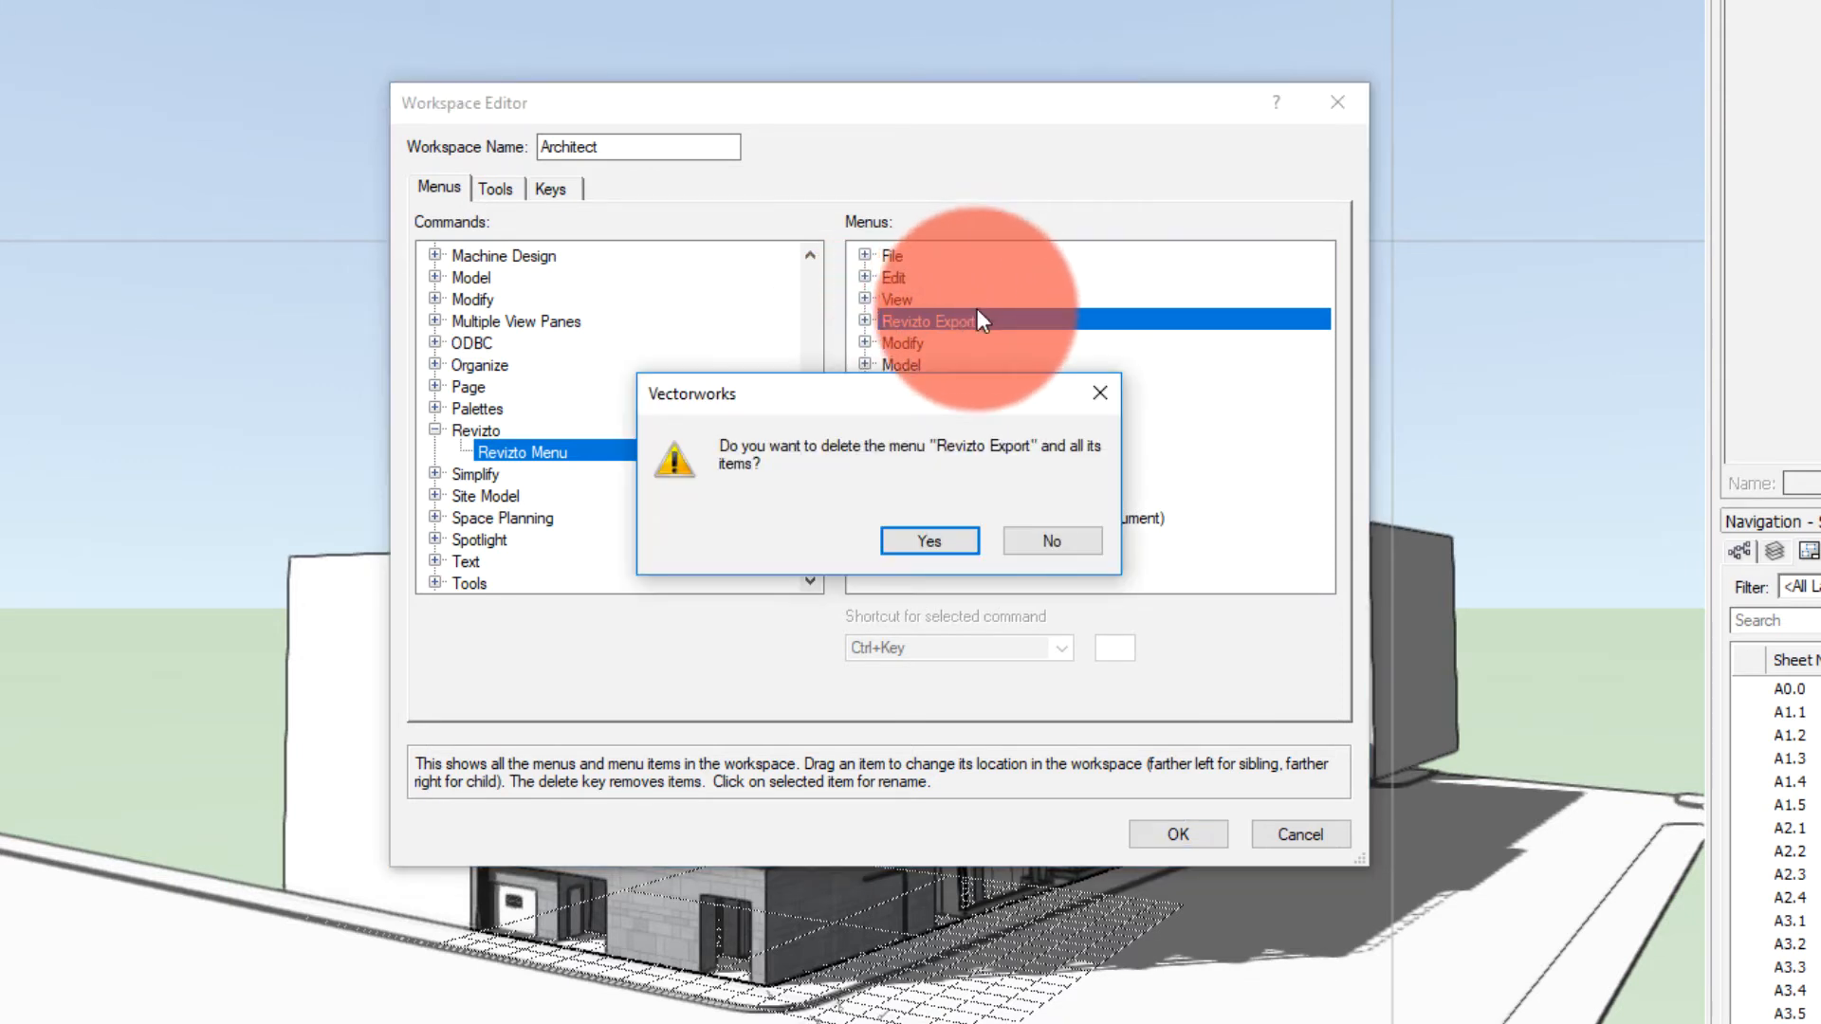
pyautogui.click(930, 544)
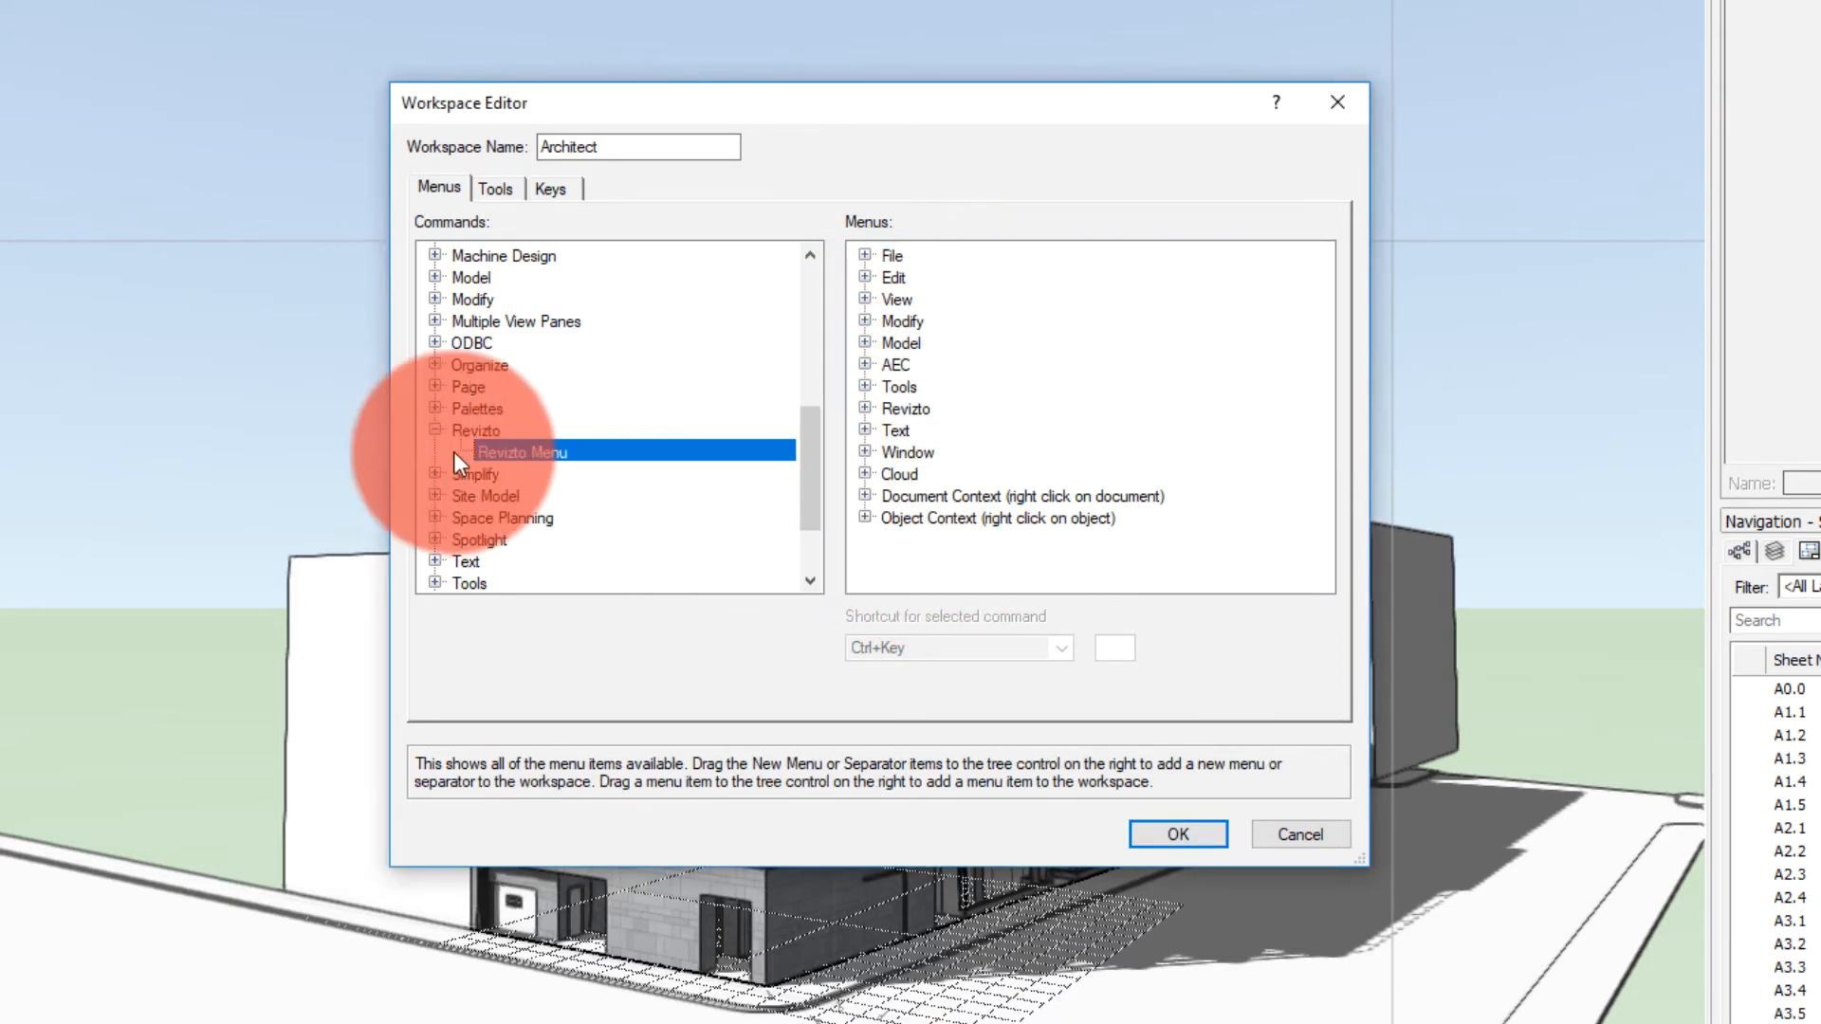
# Collapse the Revizto command category, save the edits to the Architect workspace and close workspace management
pyautogui.click(435, 429)
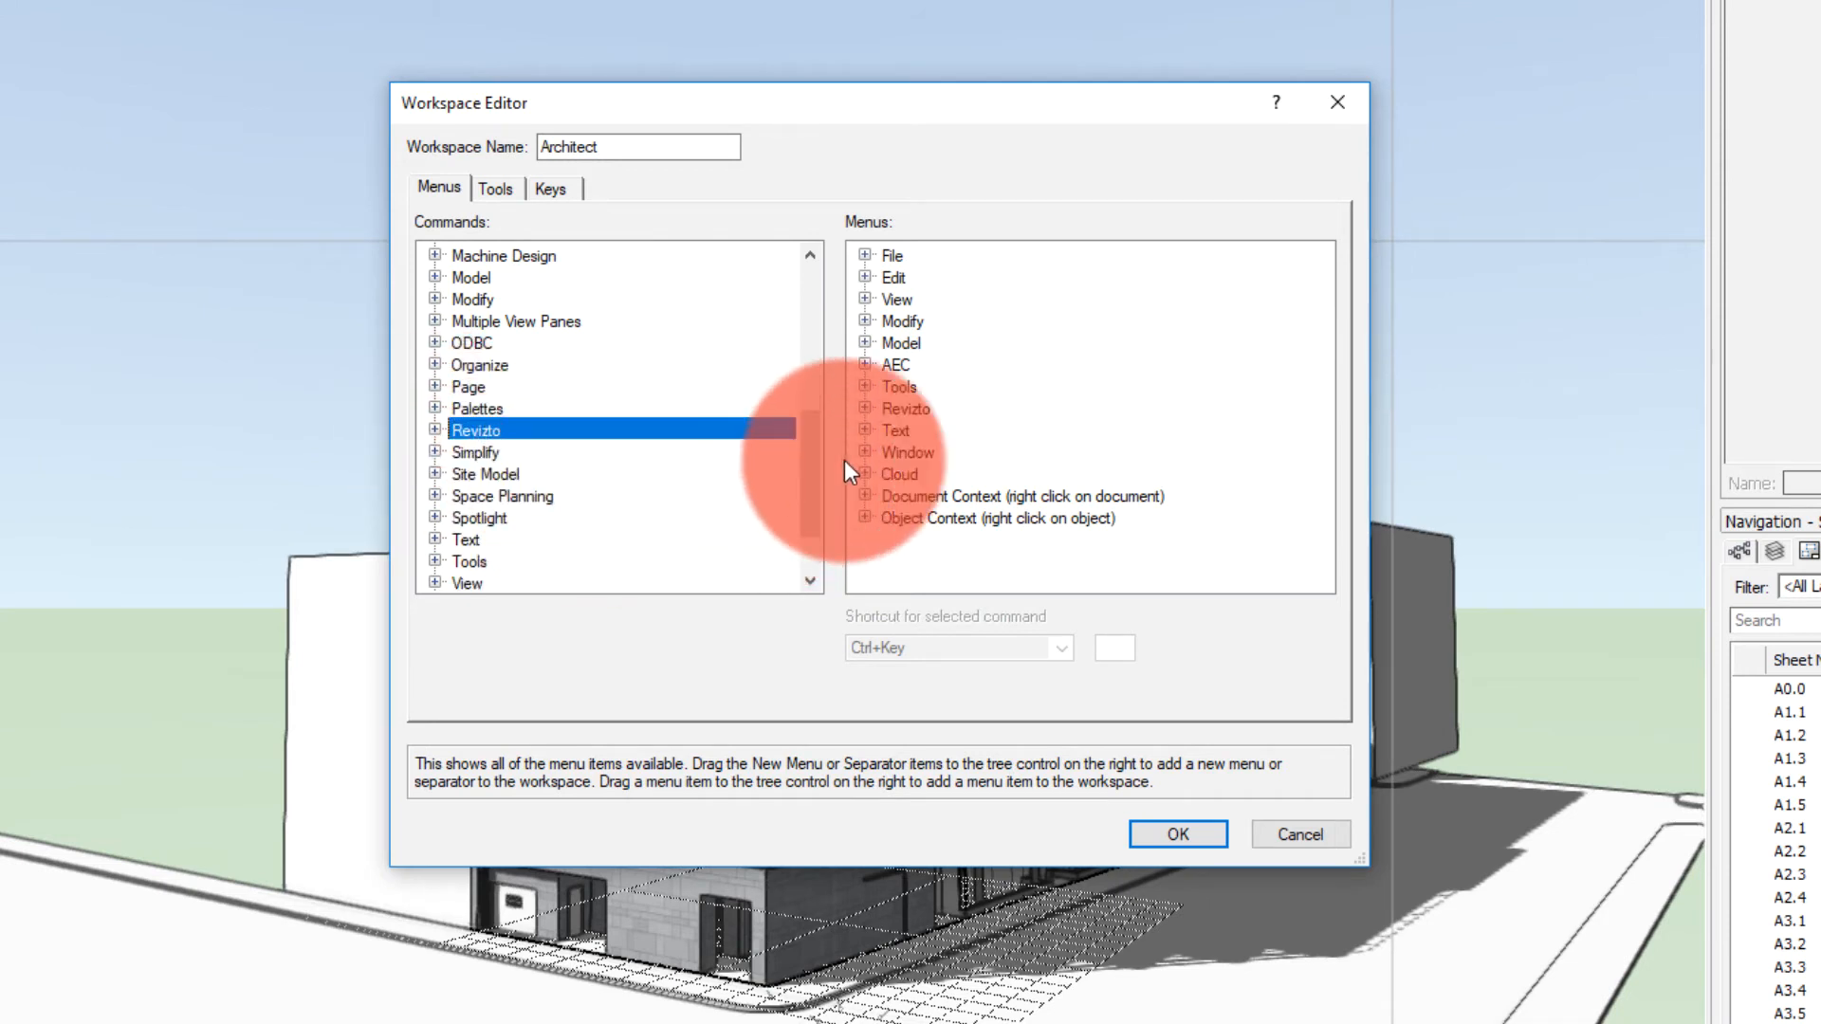
pyautogui.click(1220, 379)
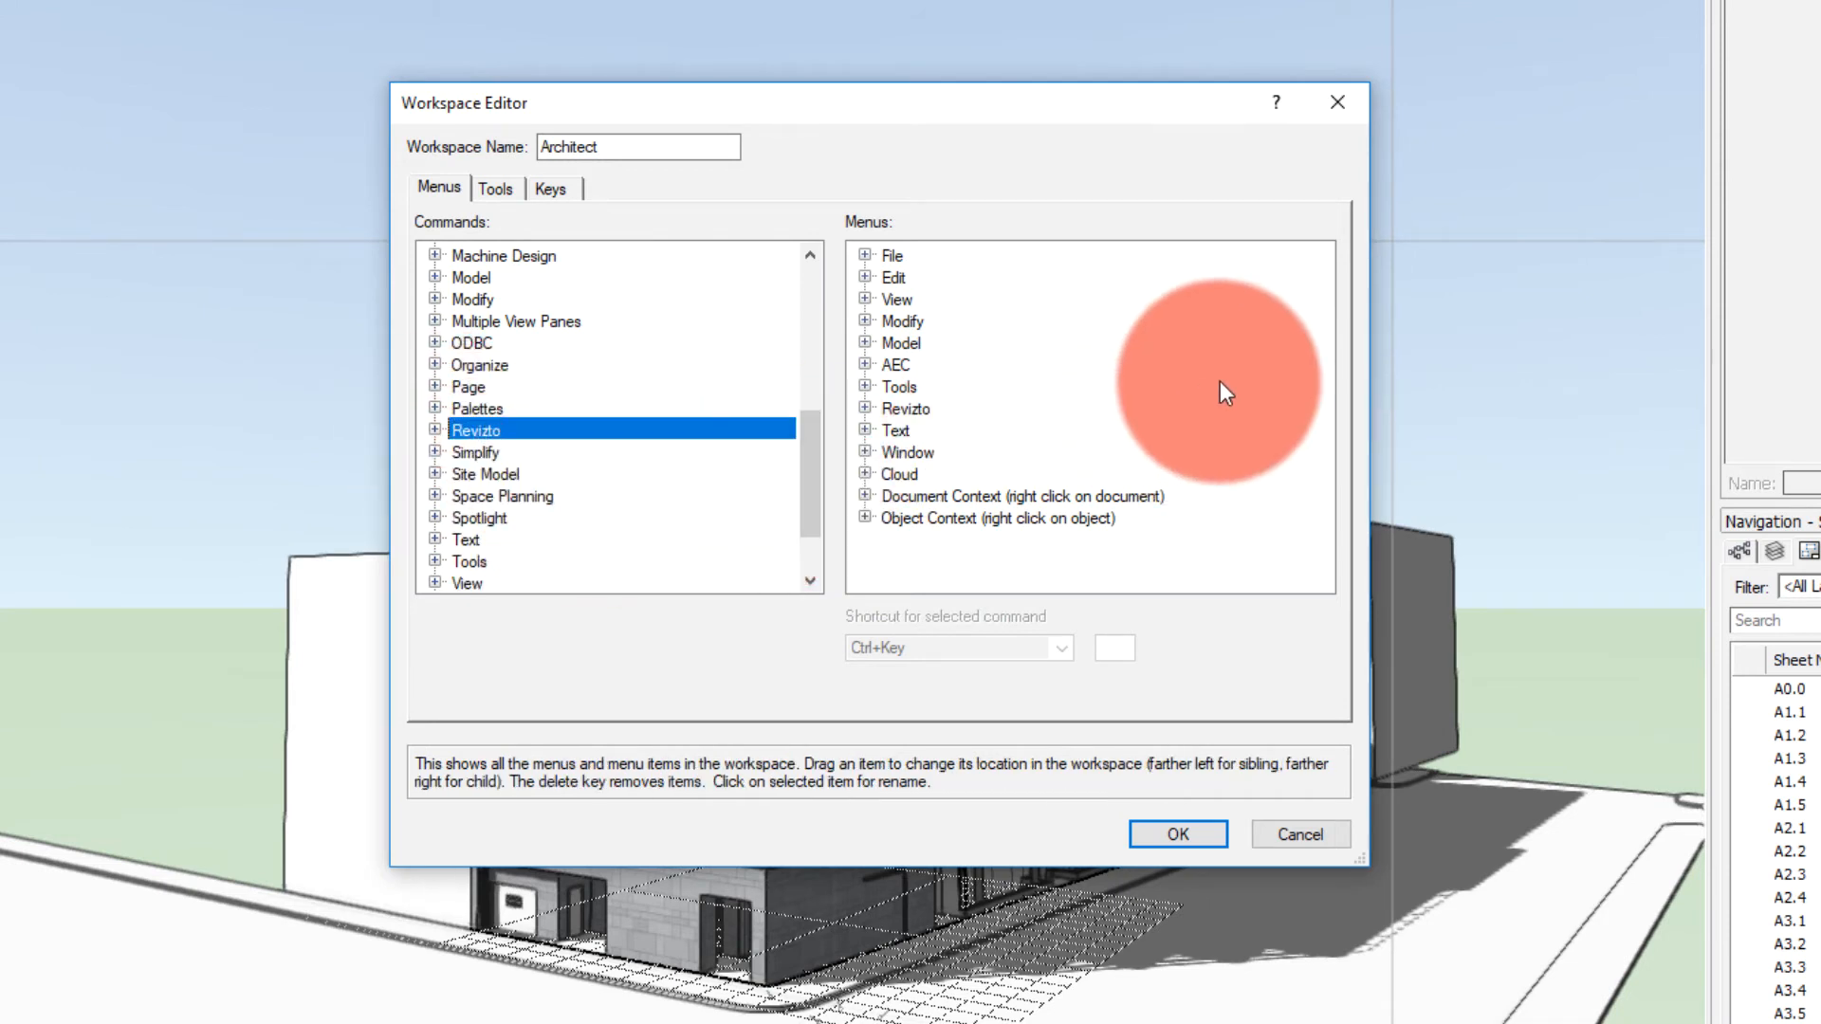
pyautogui.click(1193, 835)
pyautogui.click(871, 570)
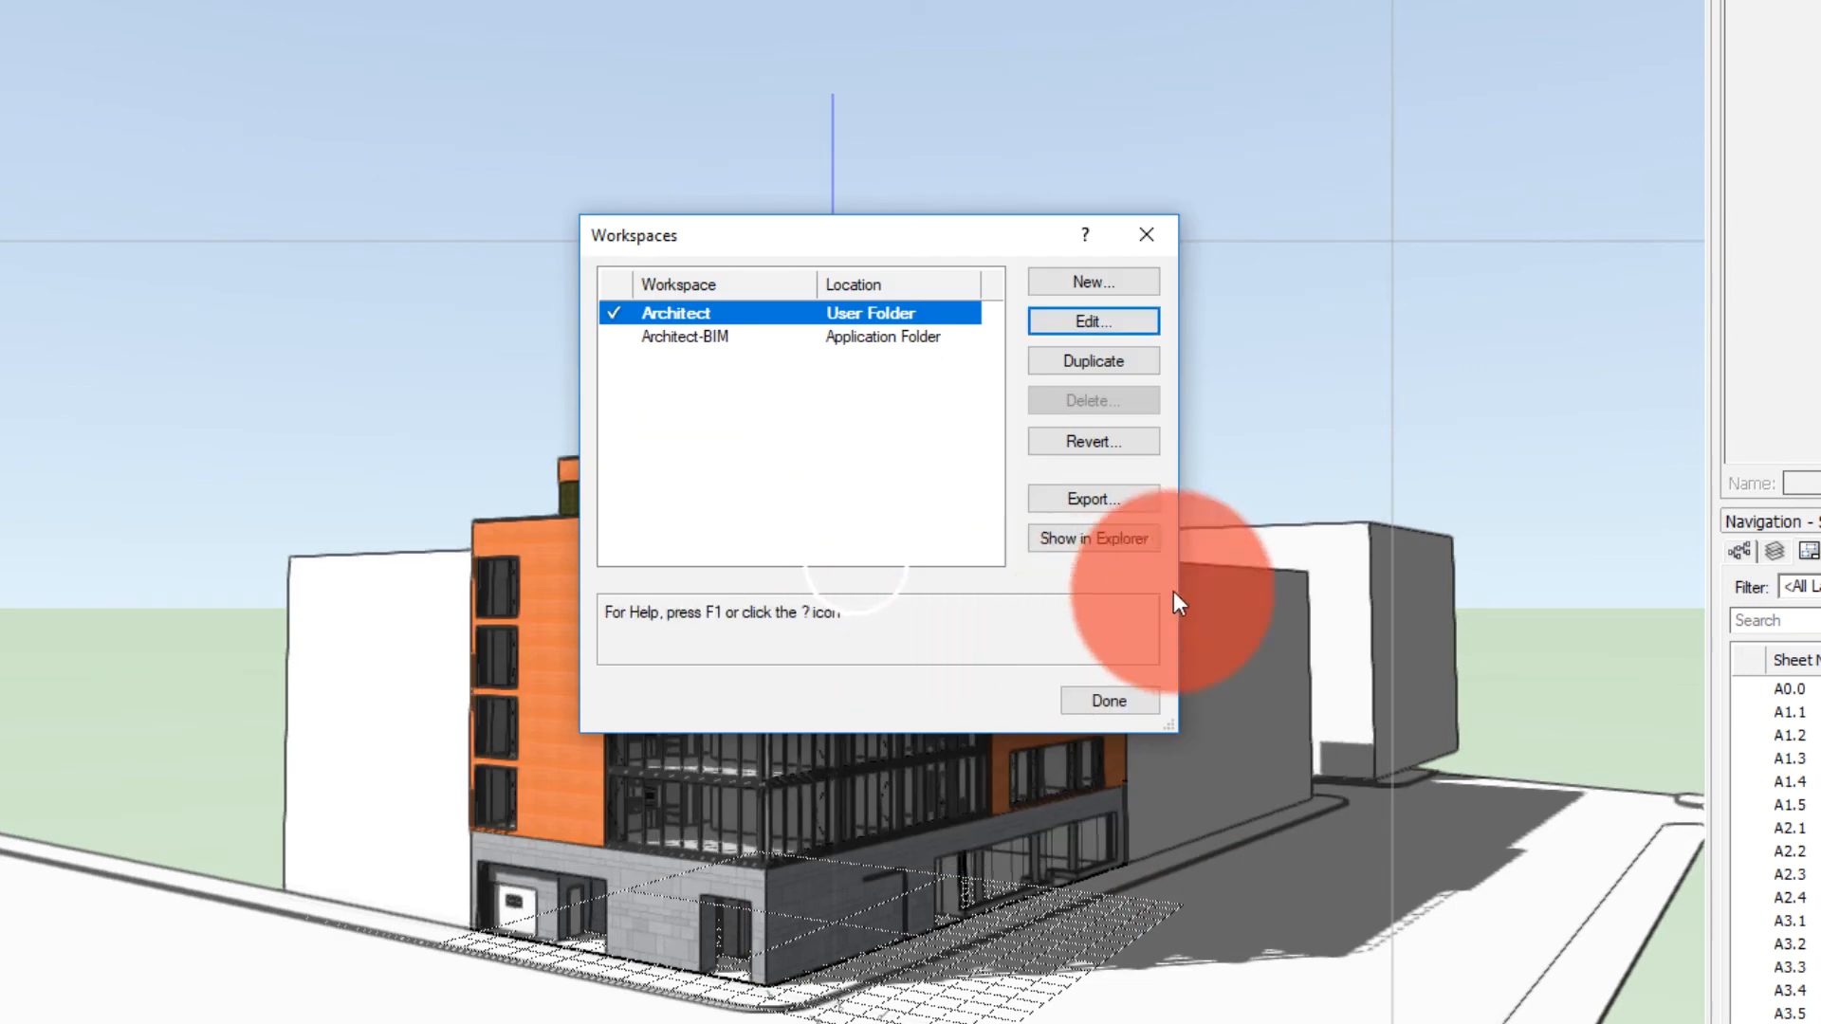
pyautogui.click(1070, 704)
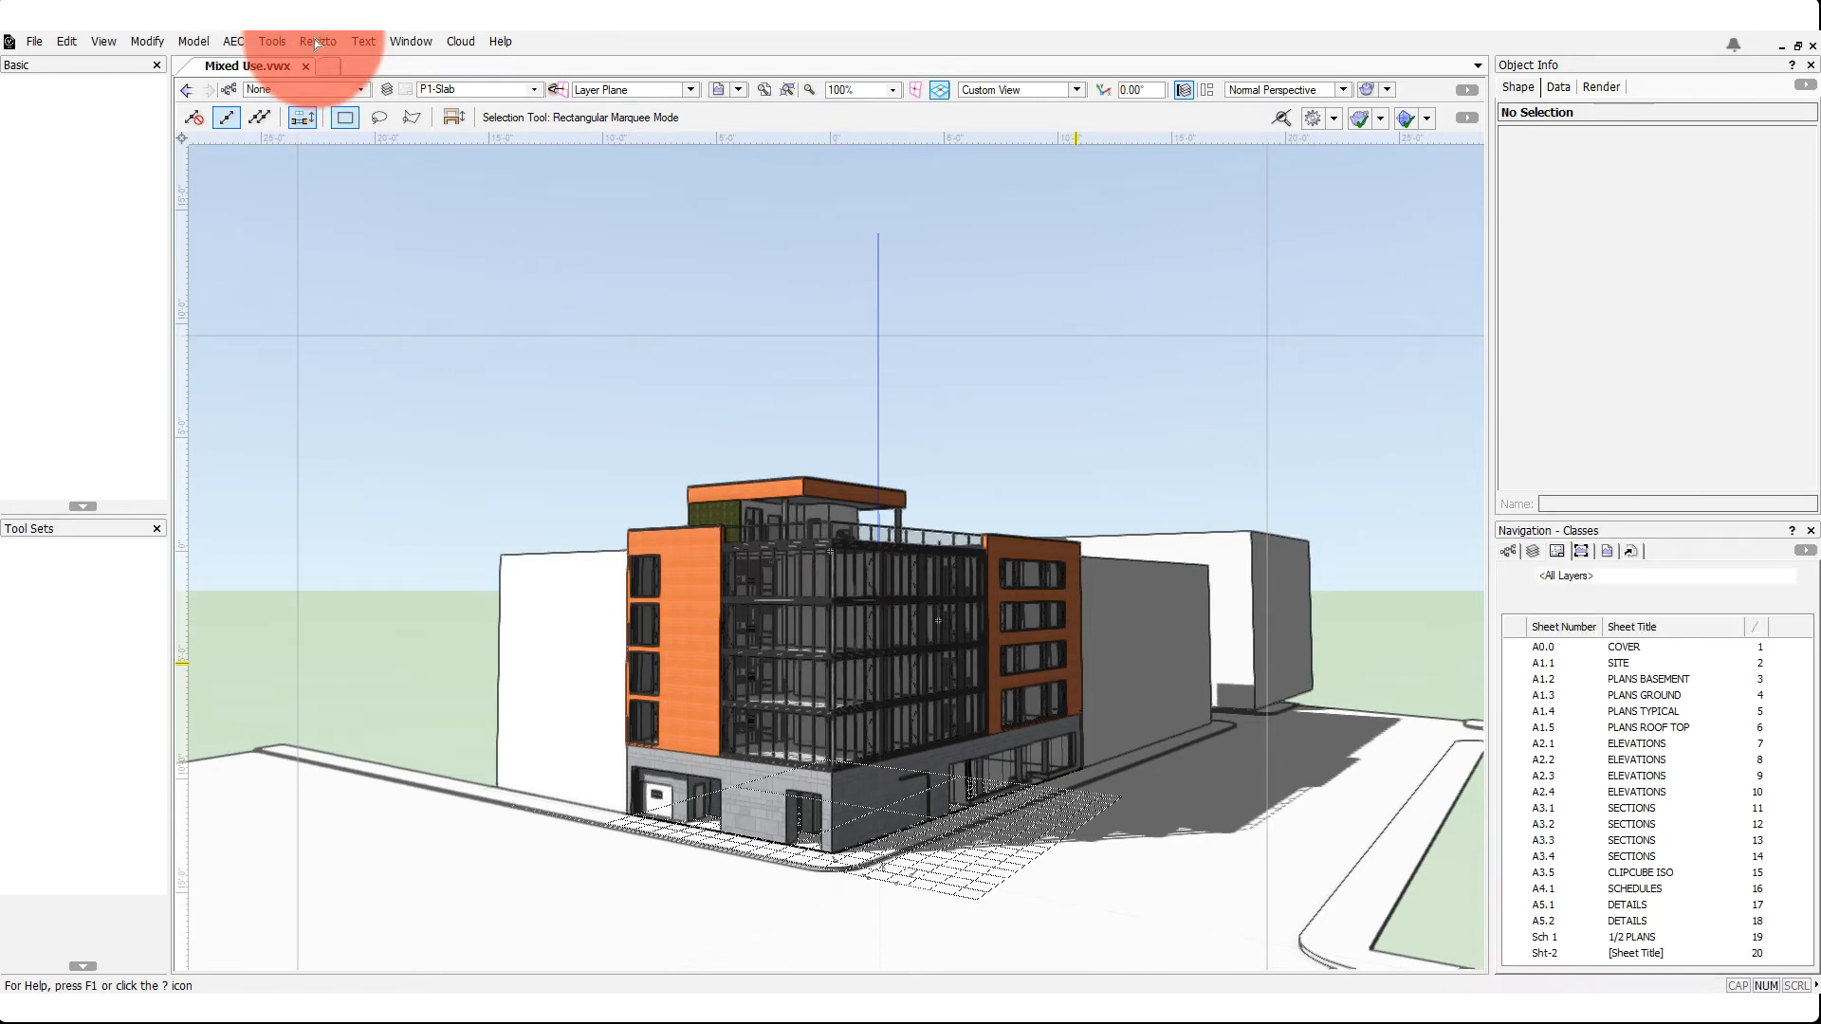
# Dismiss the document backup prompt and open the Revizto Export options for the Mixed Use model
pyautogui.click(315, 41)
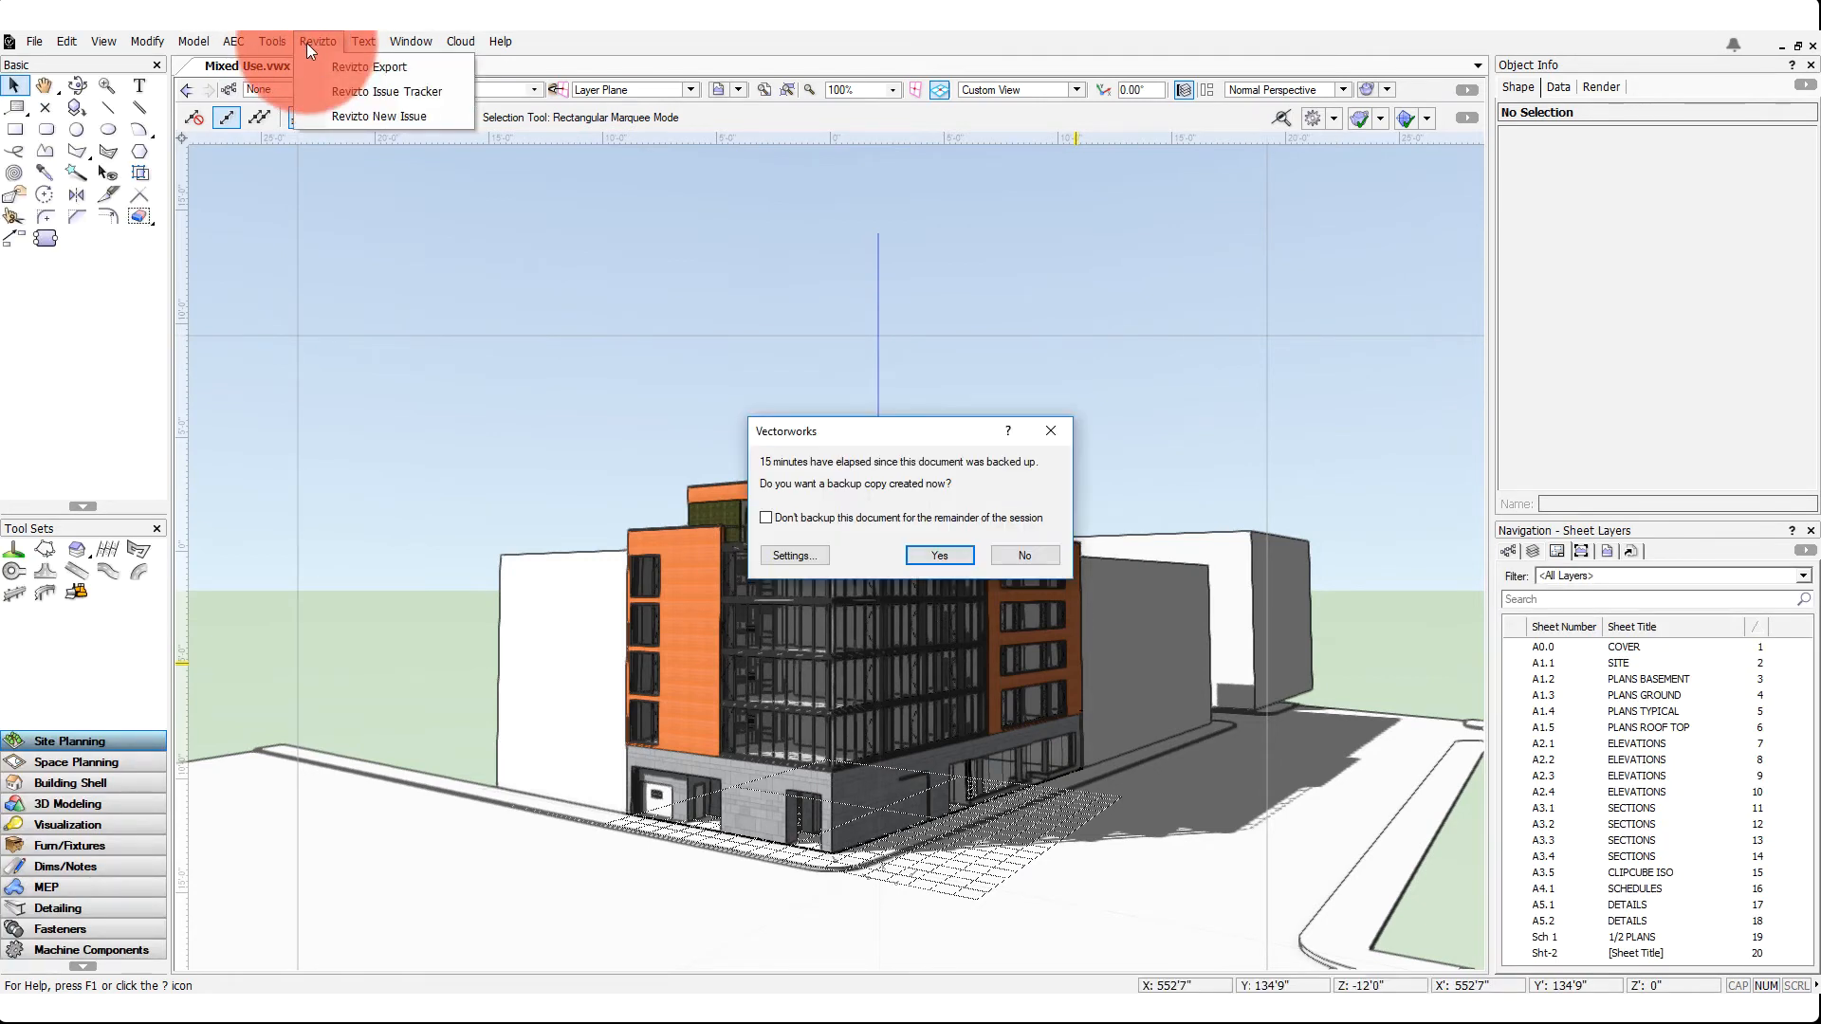
pyautogui.click(1053, 433)
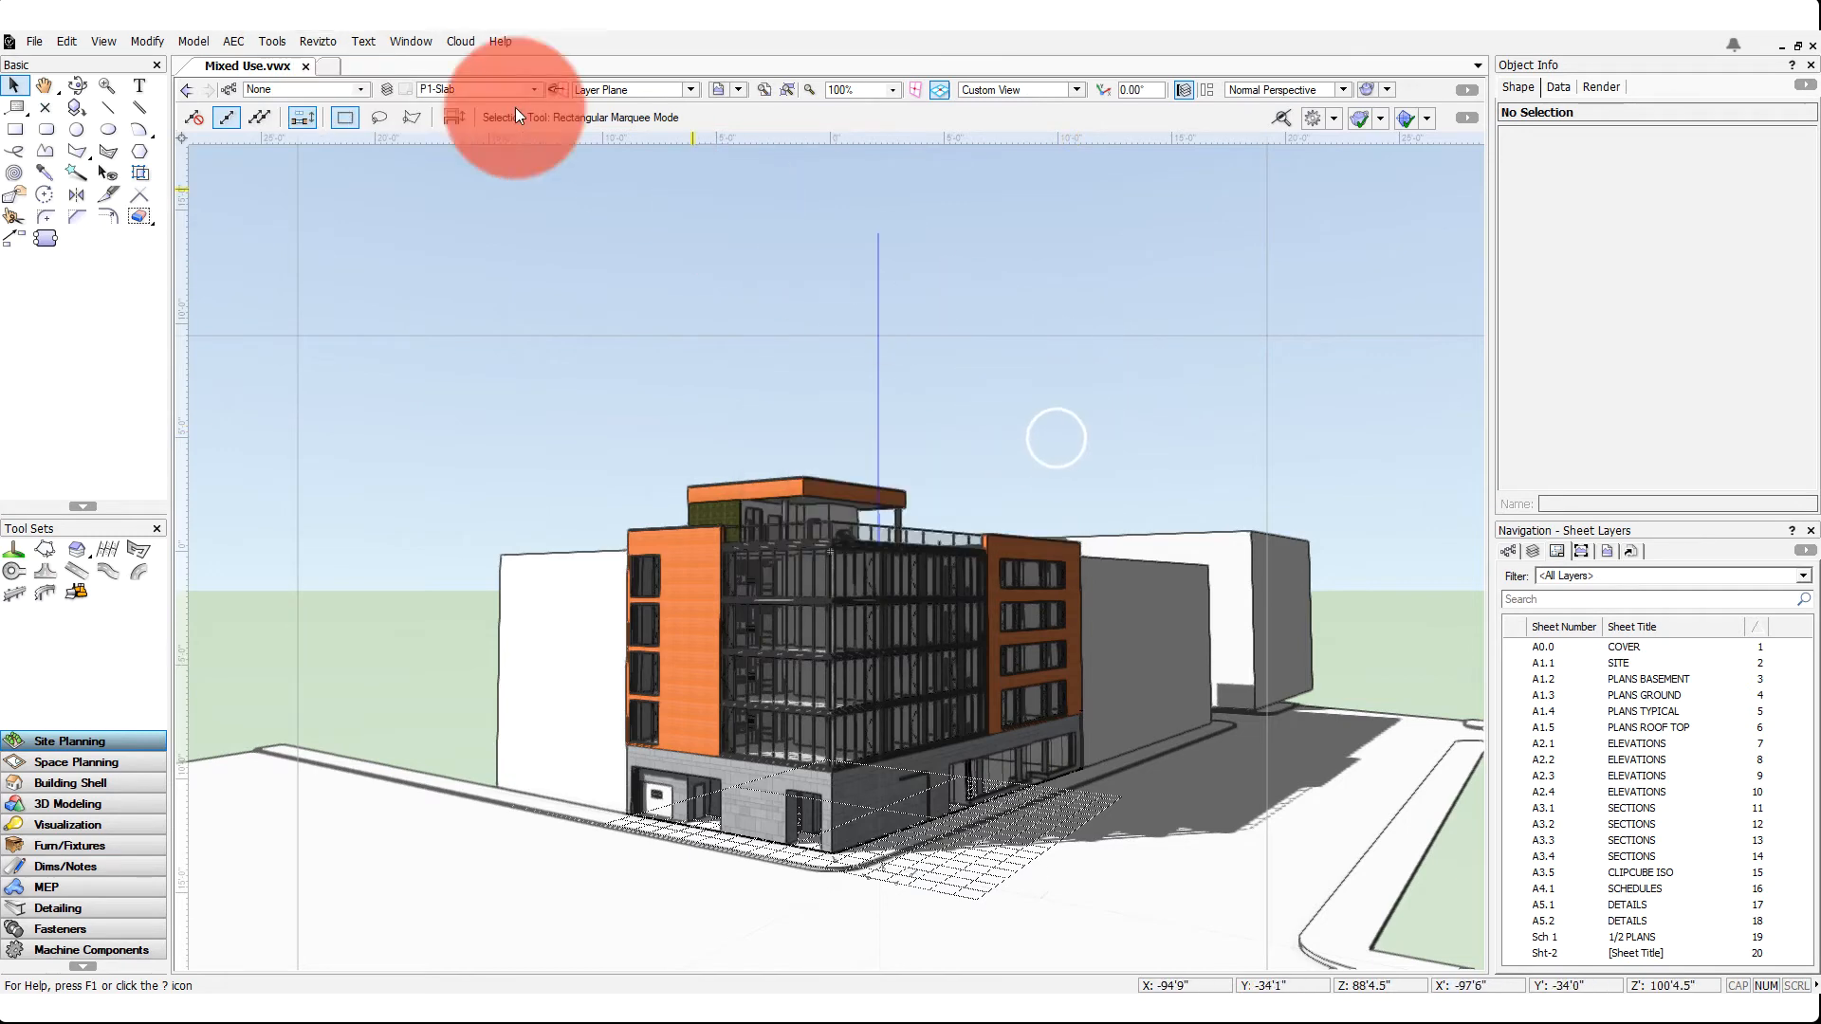
pyautogui.click(317, 41)
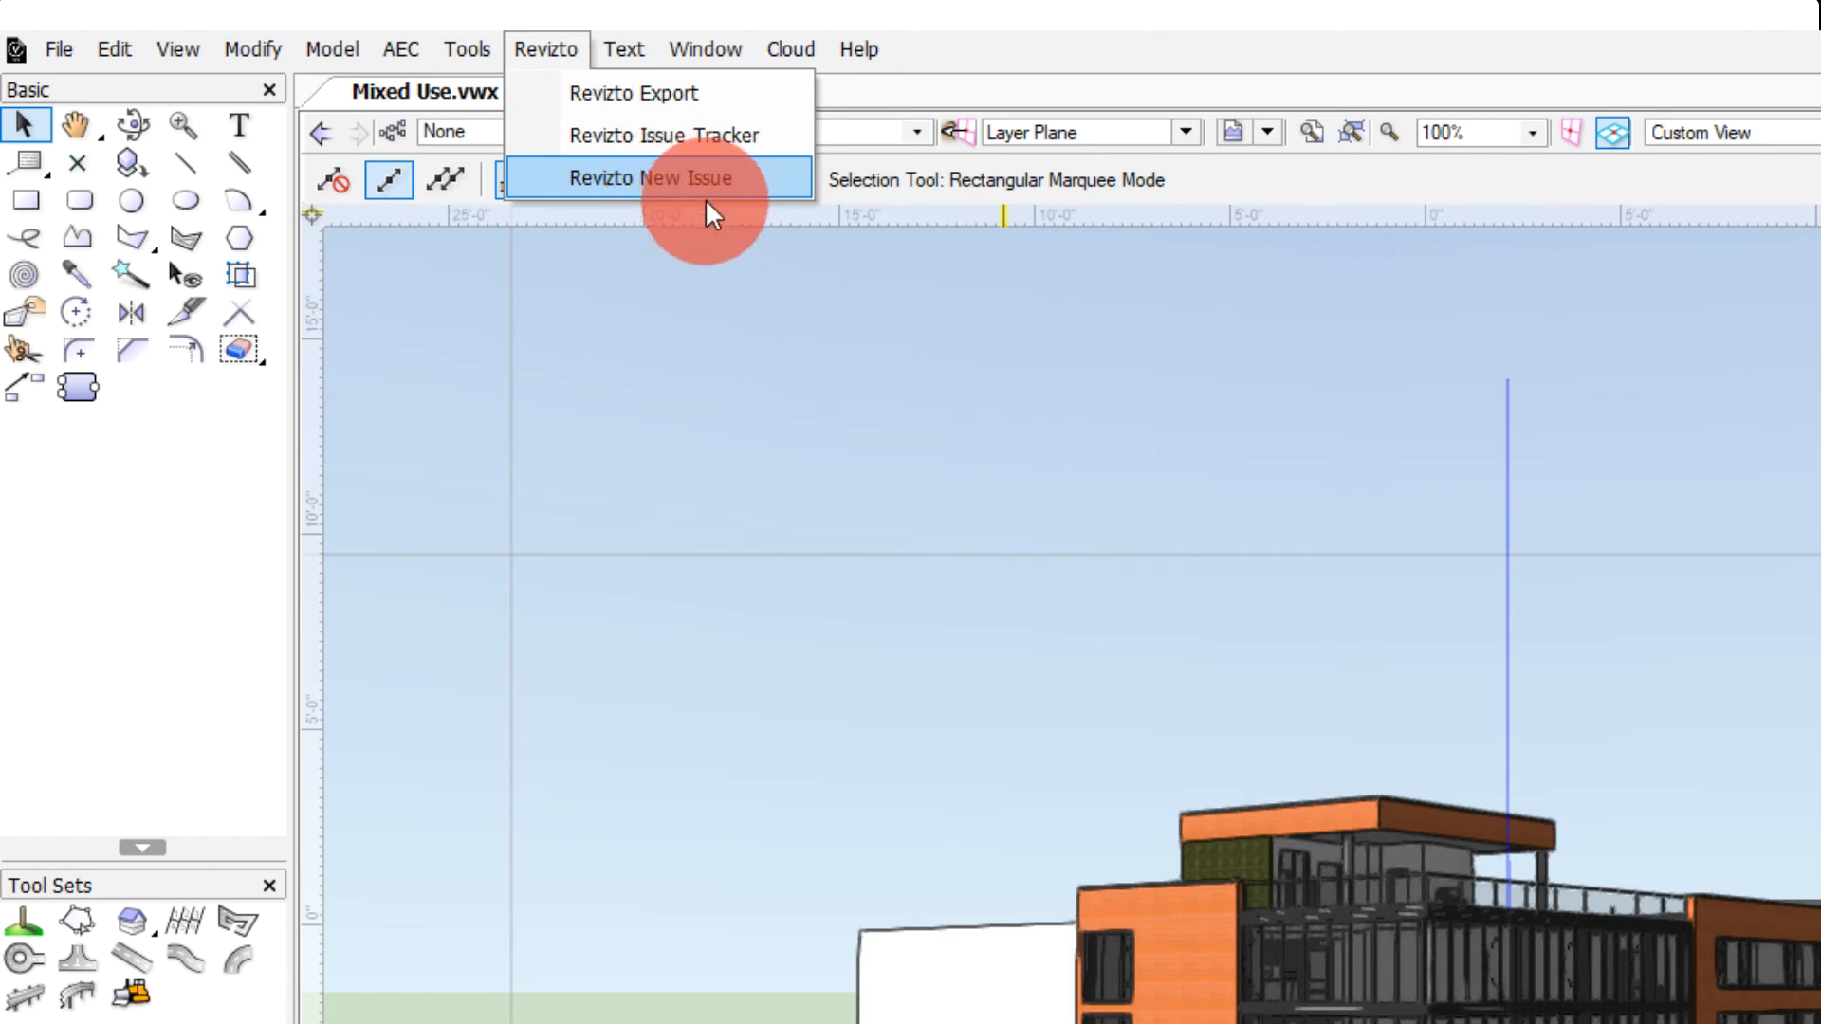
pyautogui.click(661, 102)
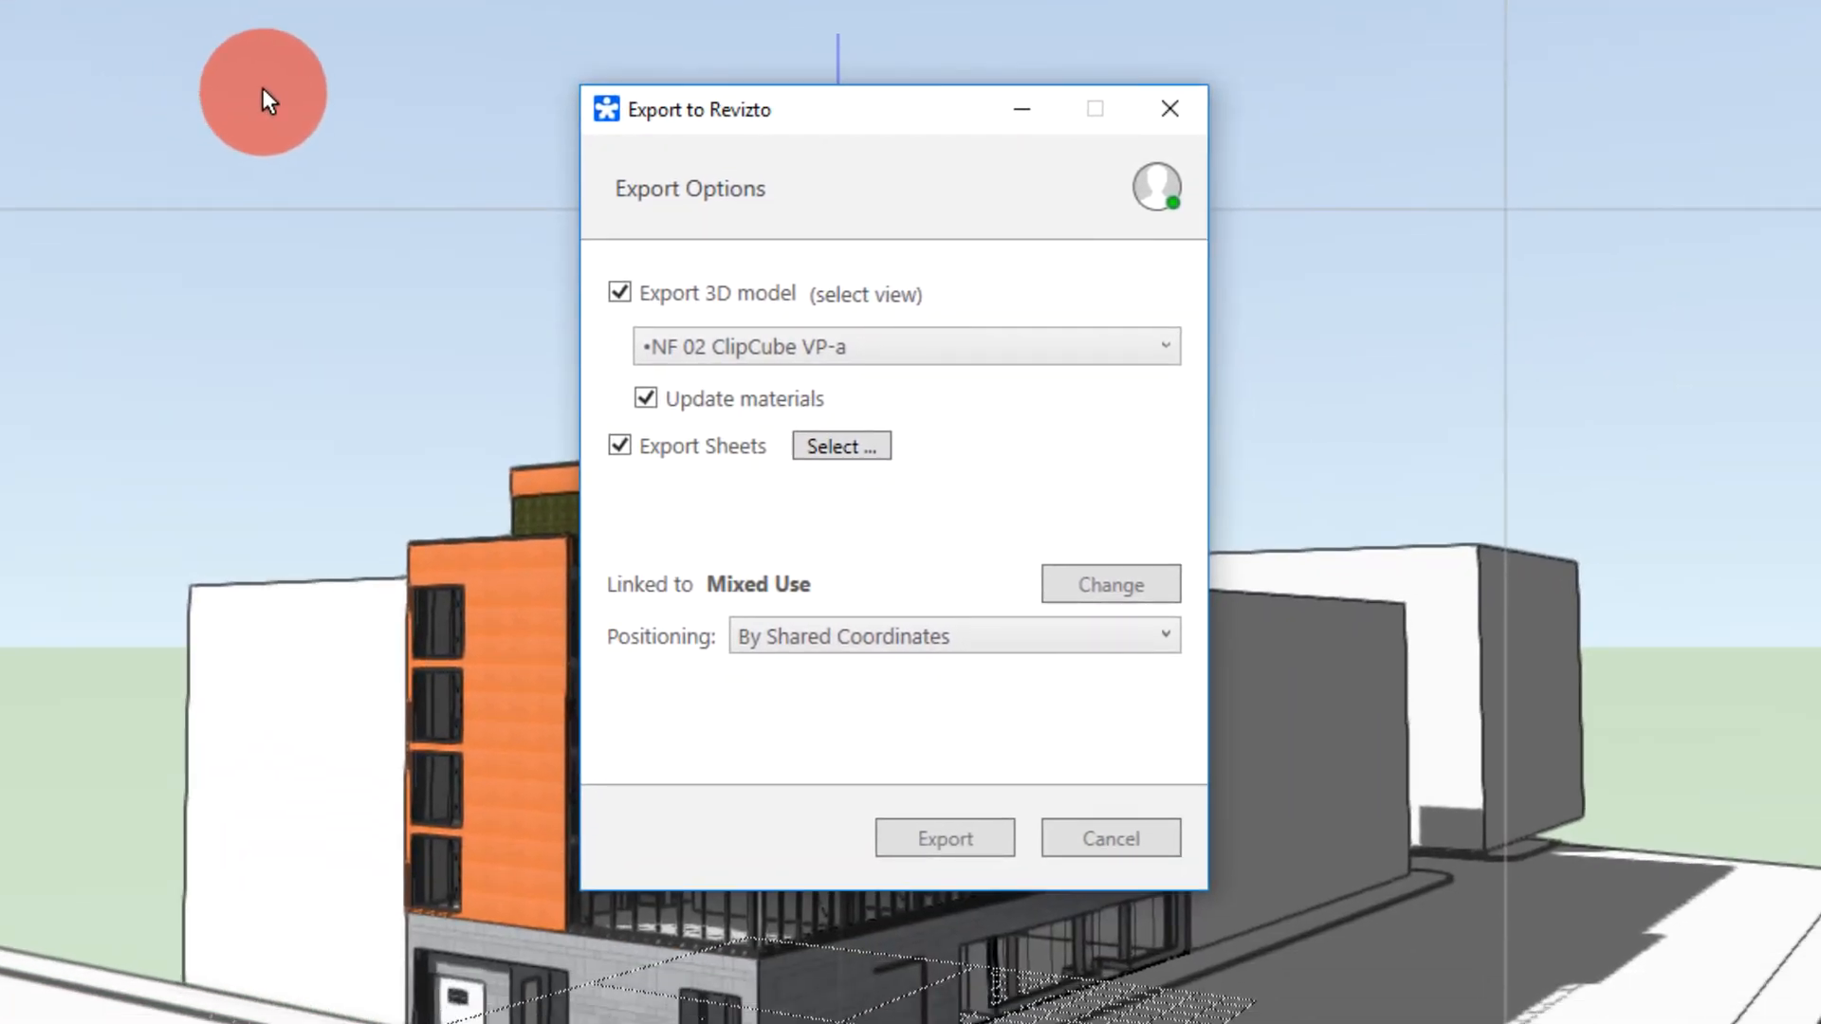
pyautogui.moveTo(847, 113); pyautogui.dragTo(316, 64)
# Switch the 3D model export off and back on, and look through the list of views available for export
pyautogui.click(548, 309)
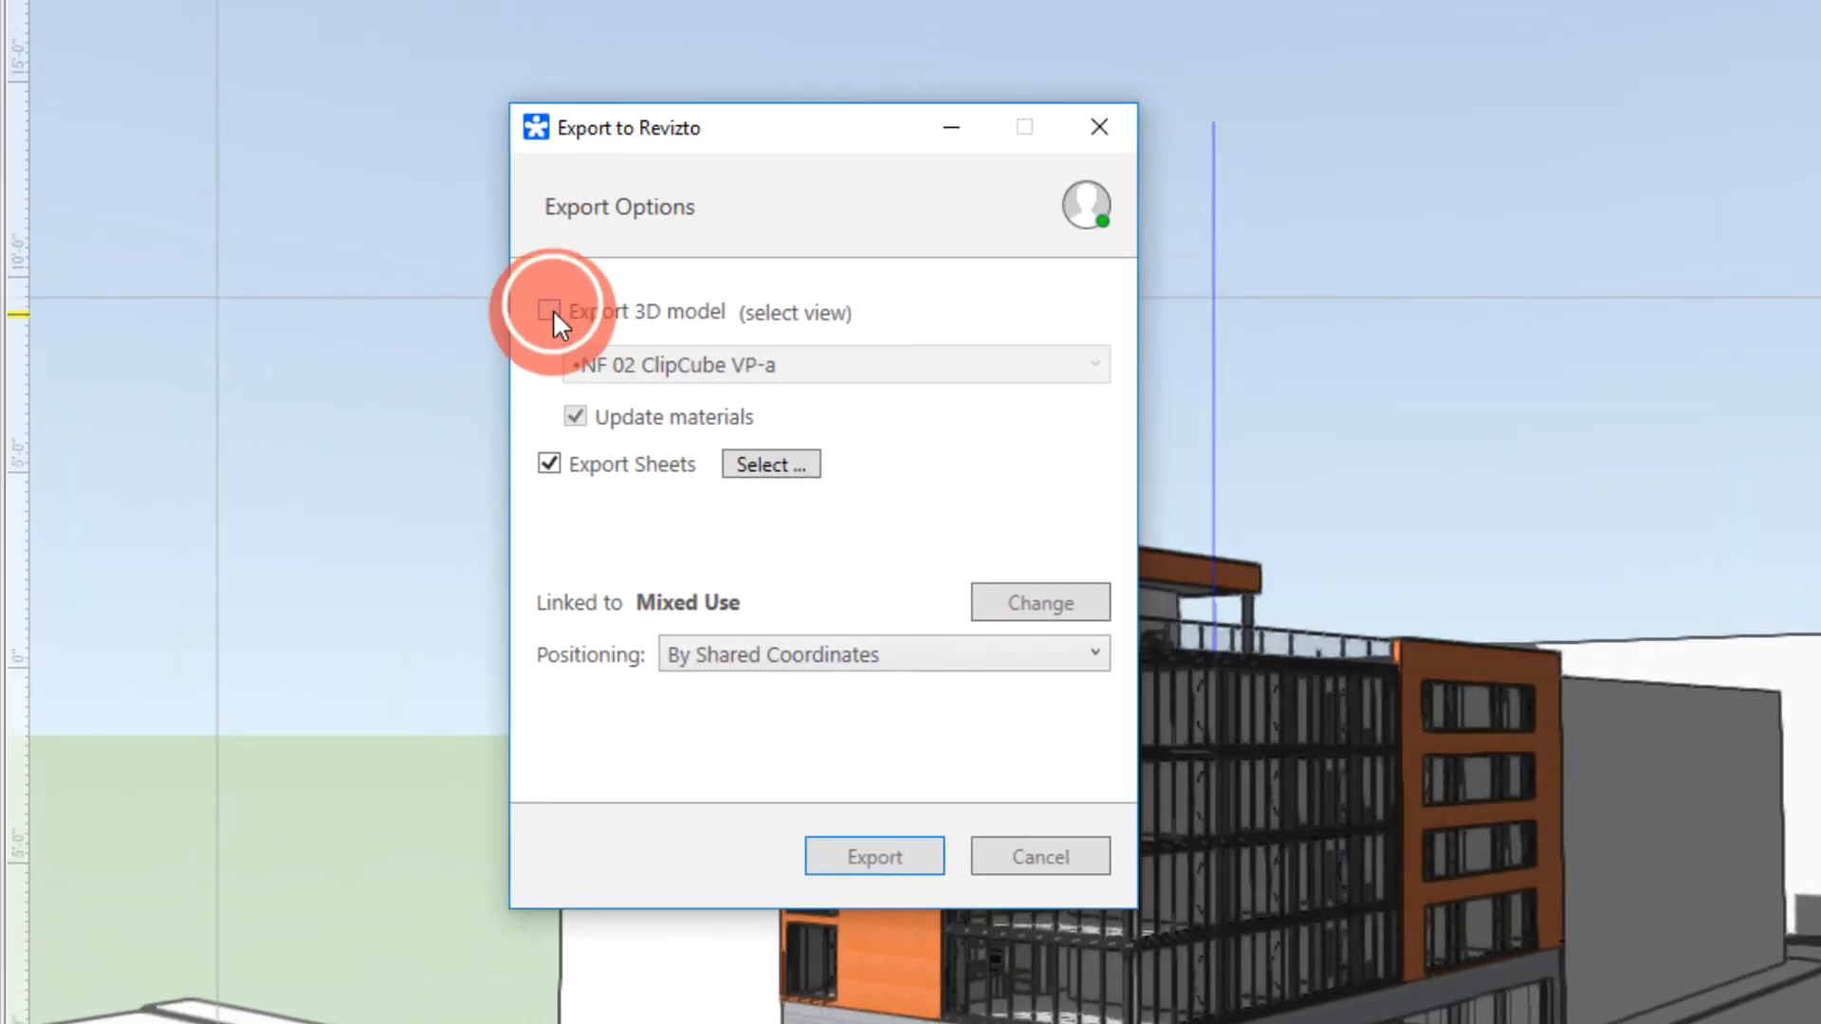
pyautogui.click(548, 309)
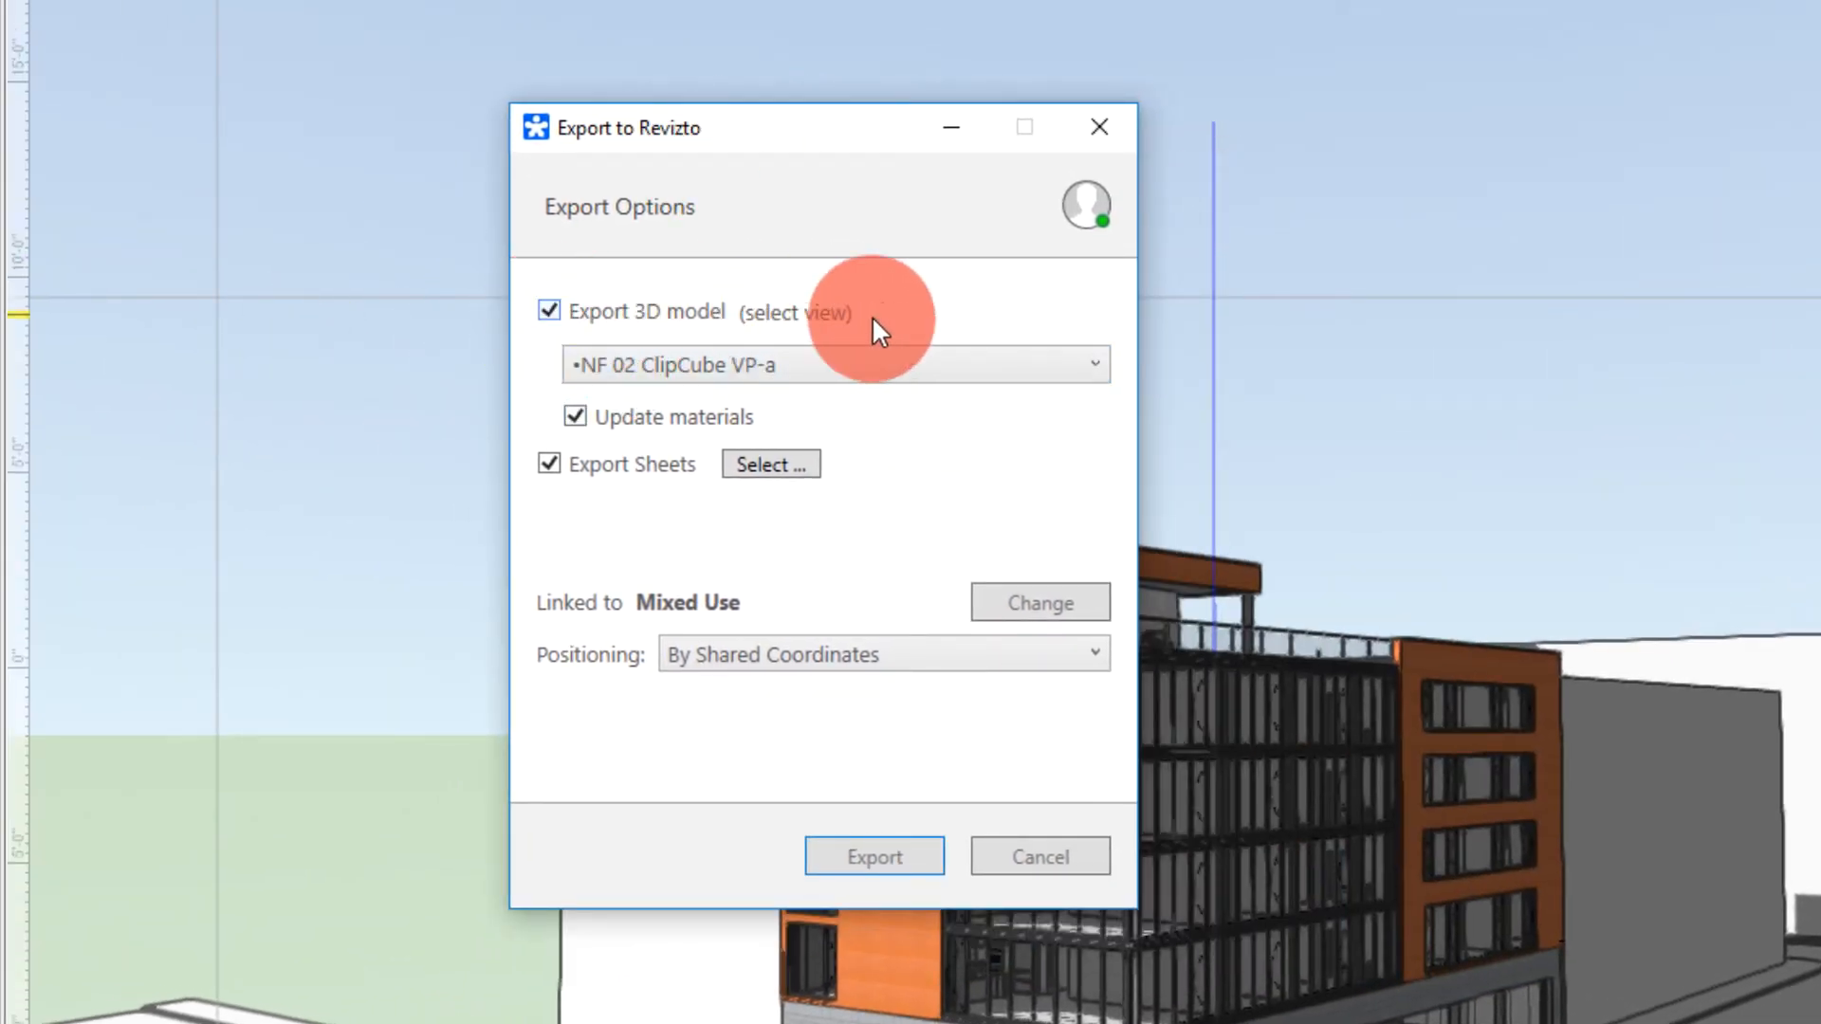
pyautogui.click(954, 377)
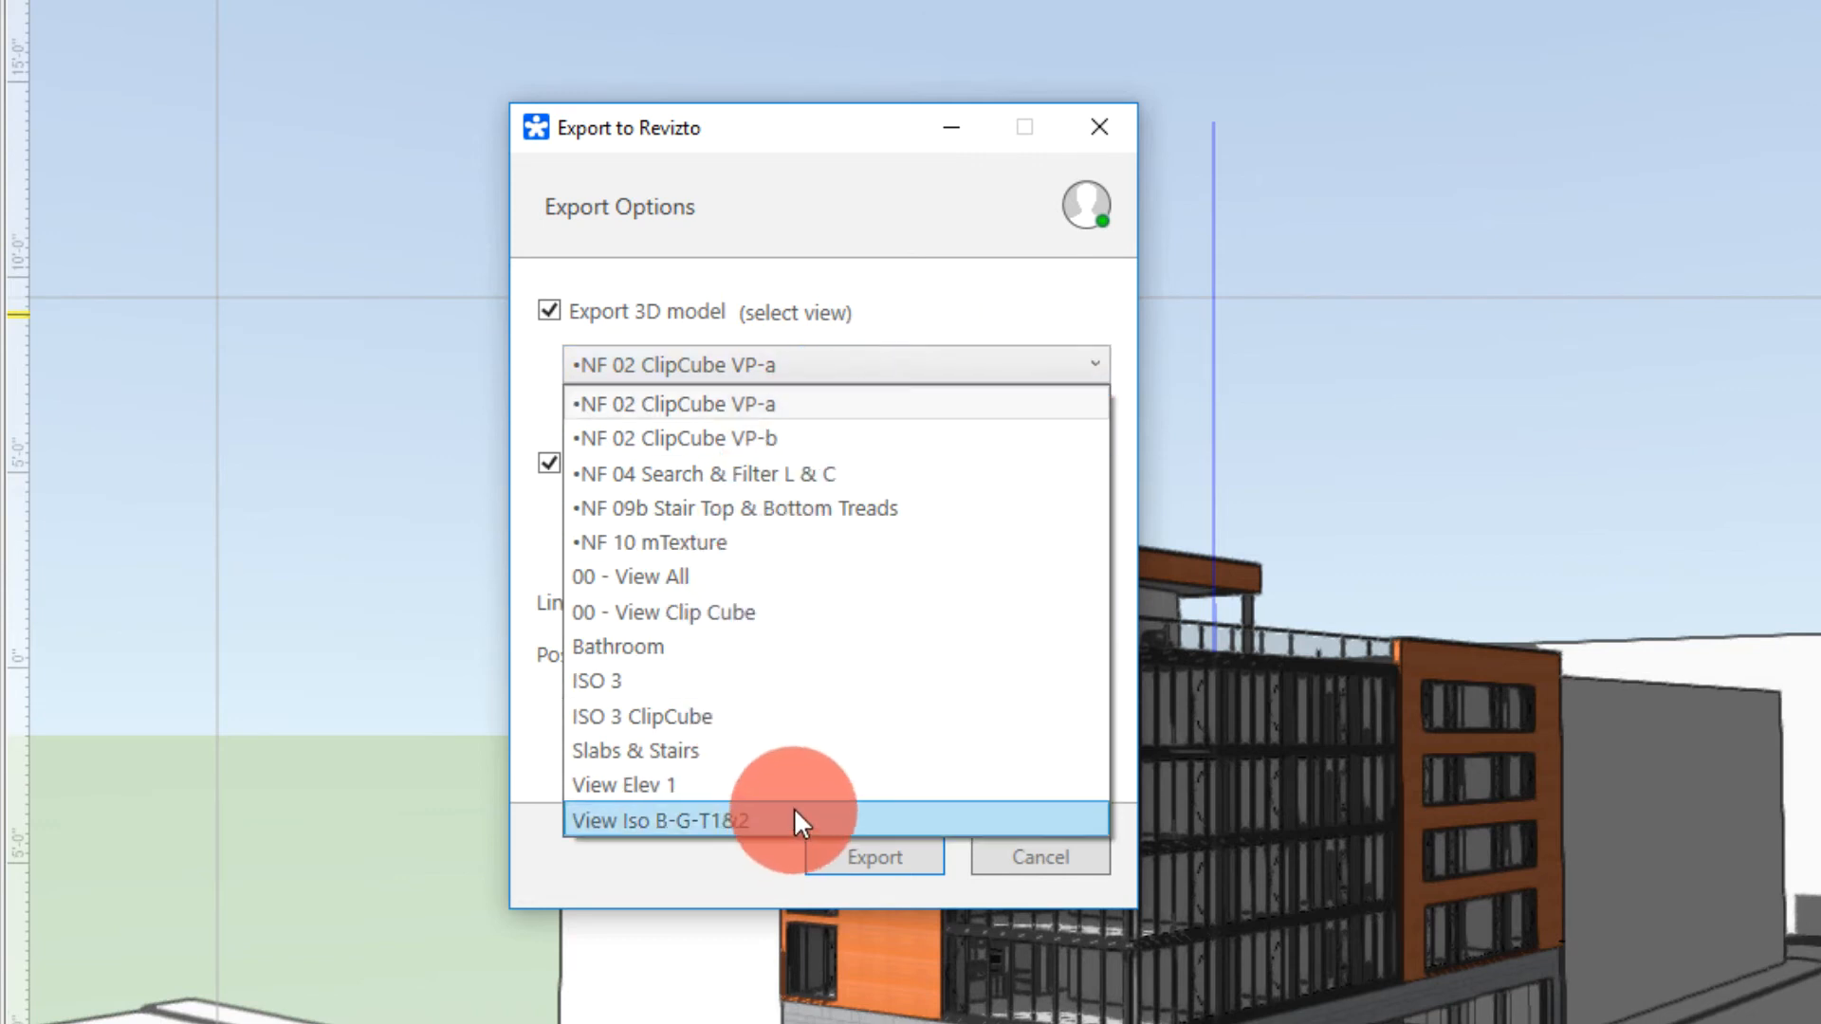
pyautogui.click(1044, 364)
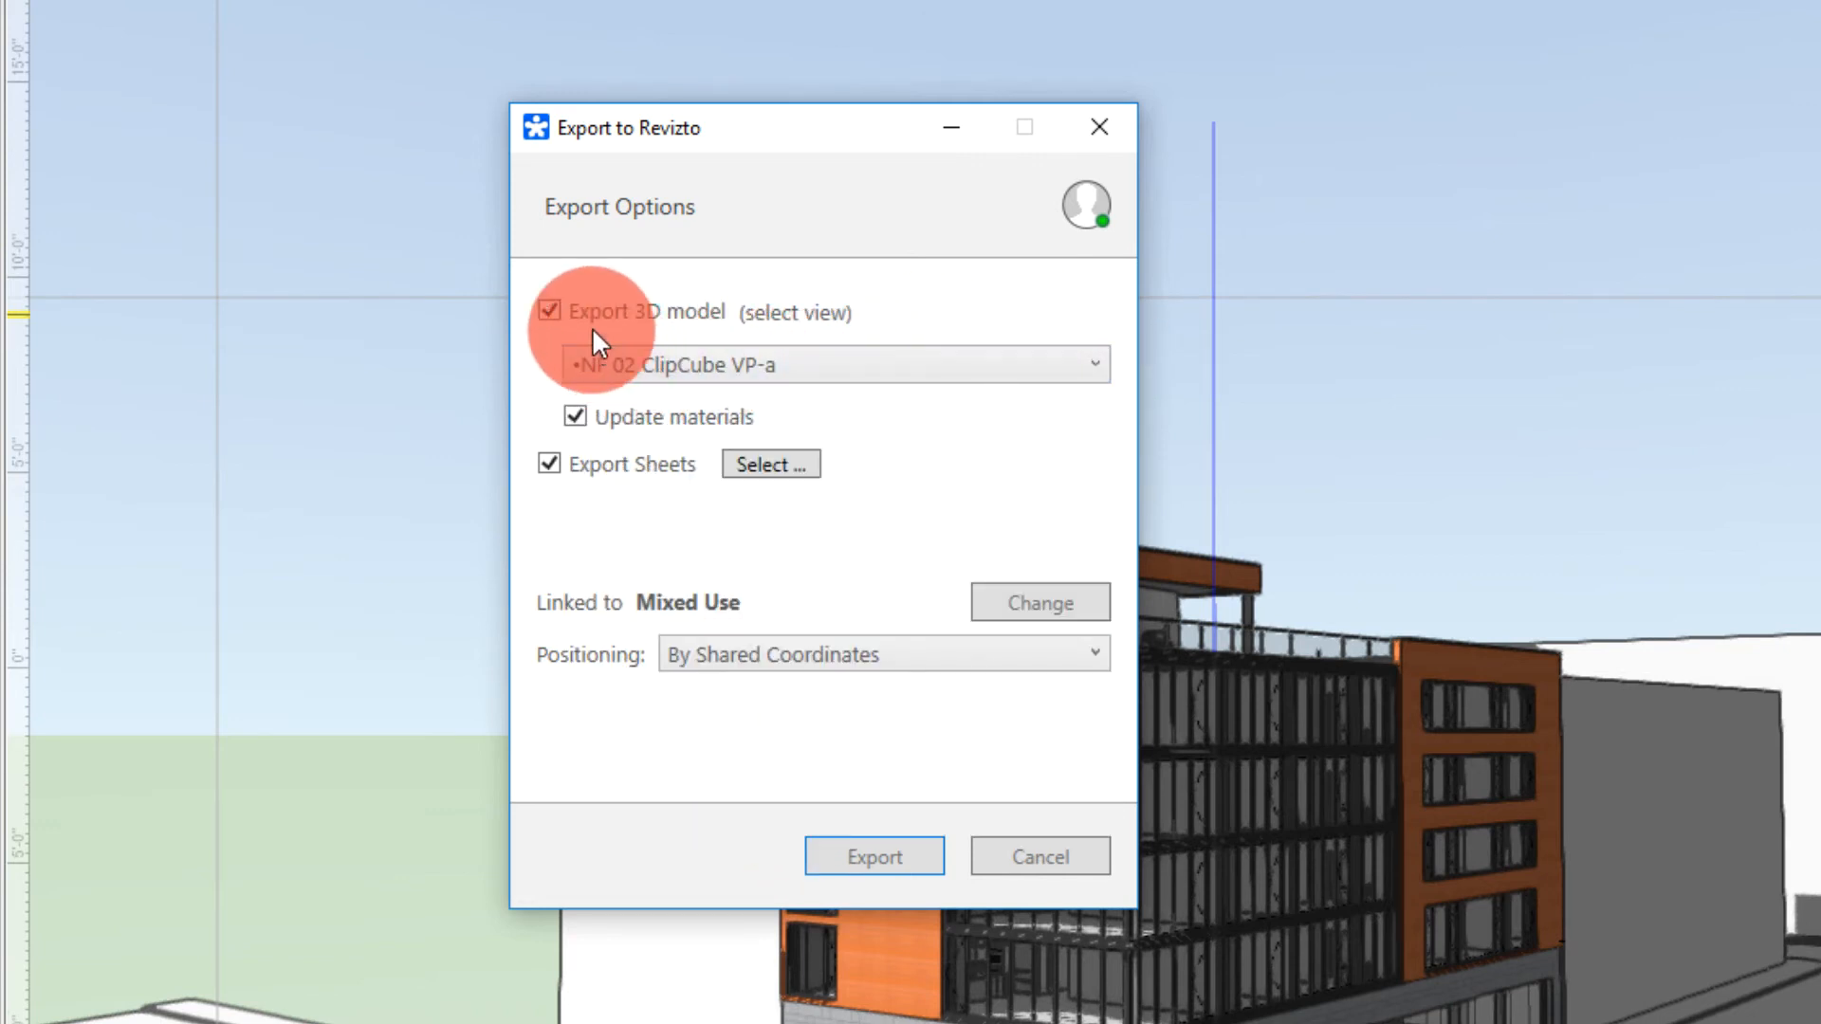
# Try exporting only the 3D model and only the sheets, and leave both export options enabled
pyautogui.click(549, 462)
pyautogui.click(549, 463)
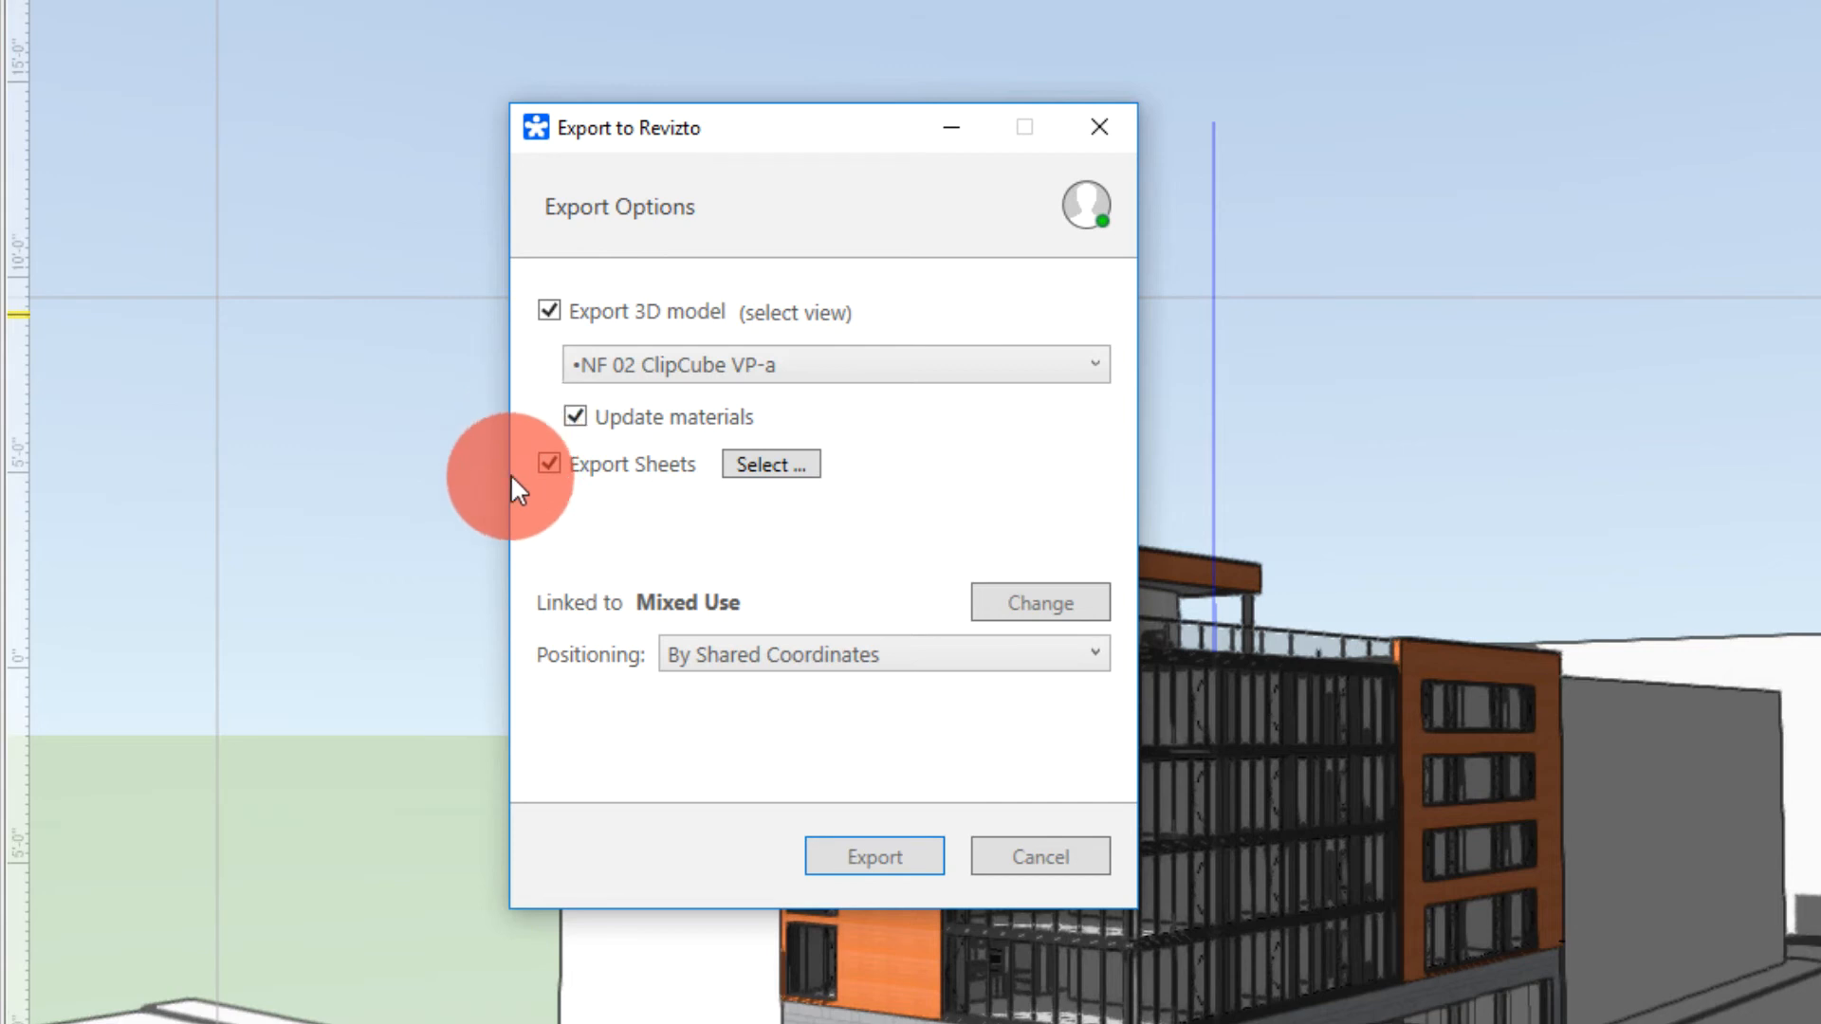
pyautogui.click(548, 462)
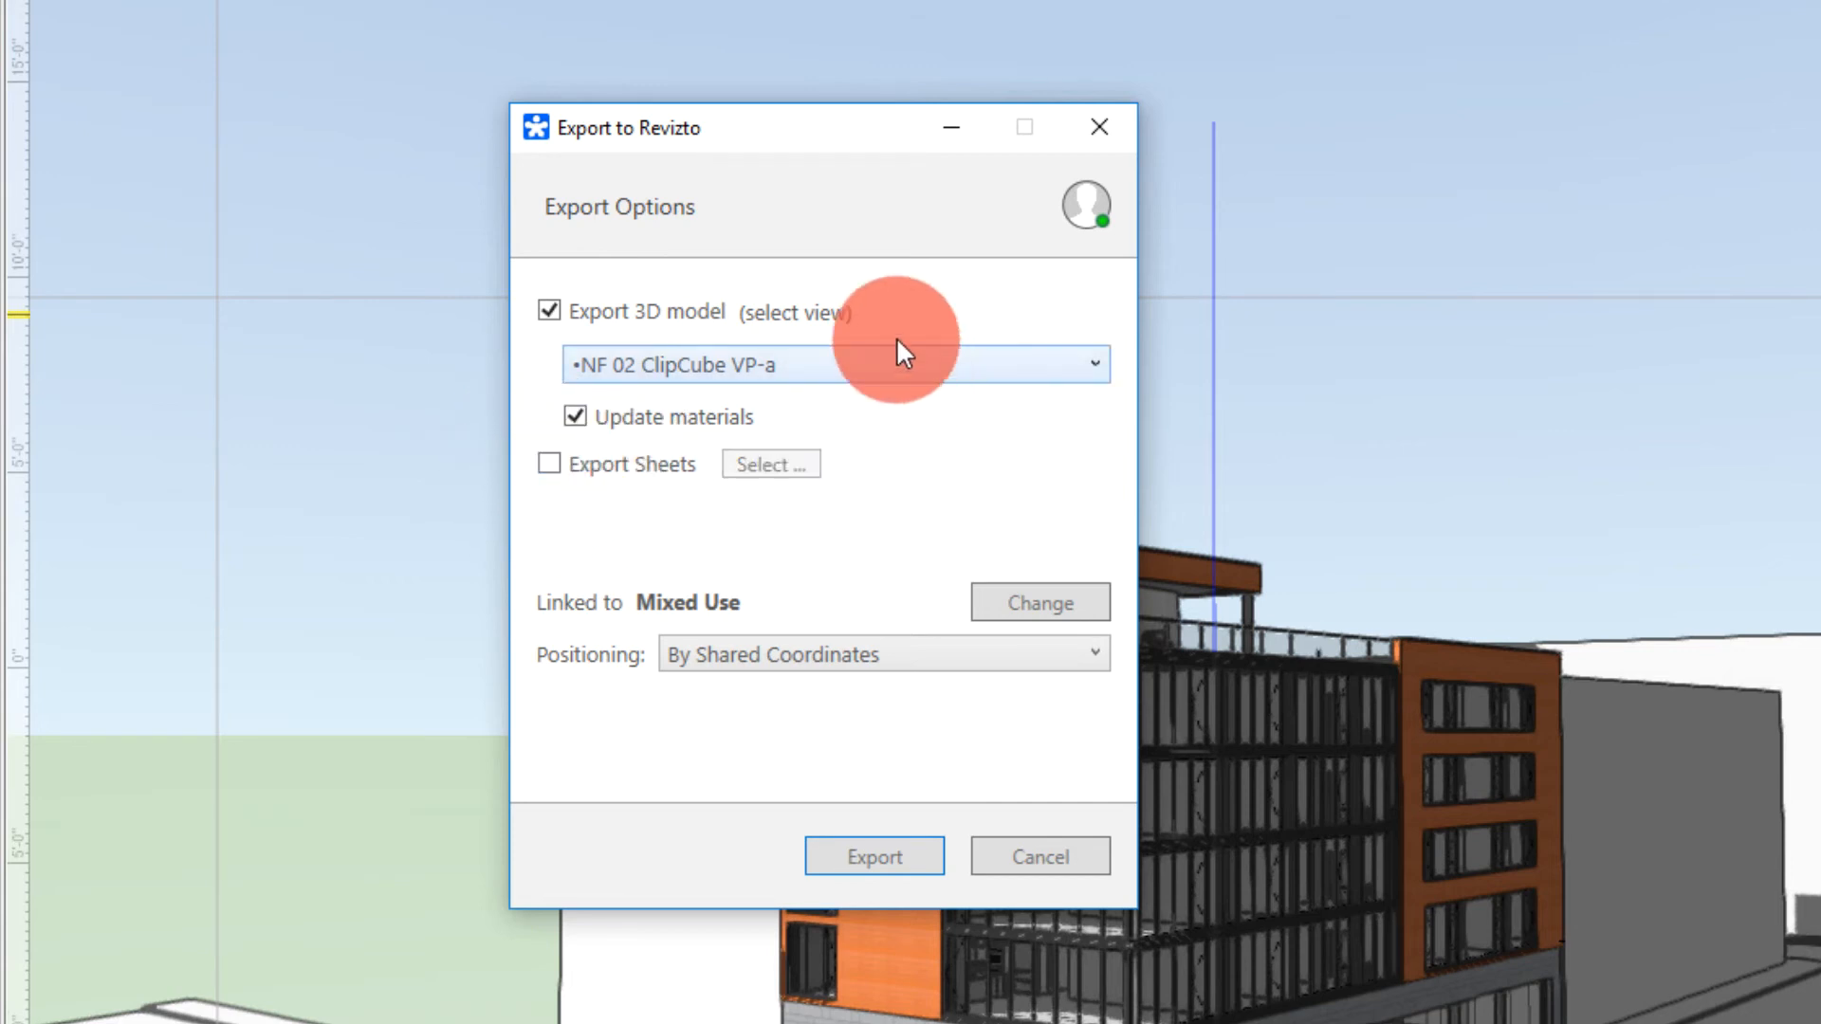
pyautogui.click(549, 463)
pyautogui.click(549, 309)
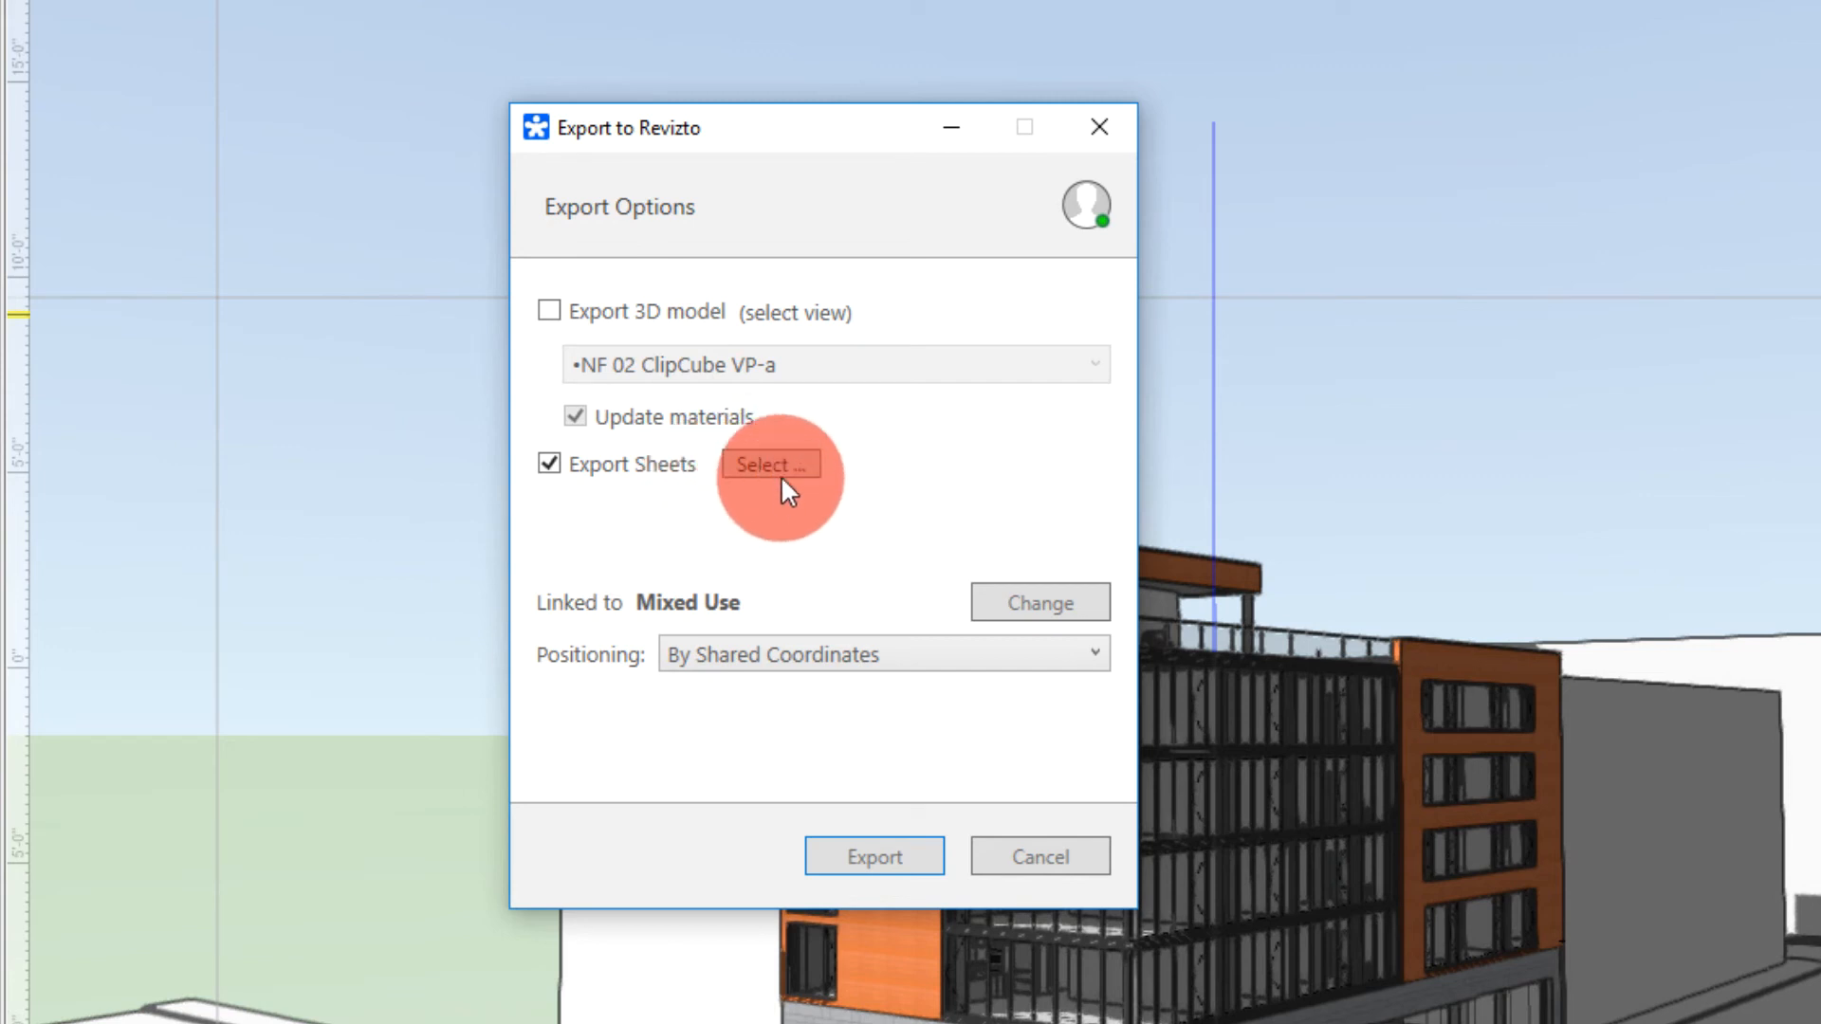
pyautogui.click(552, 309)
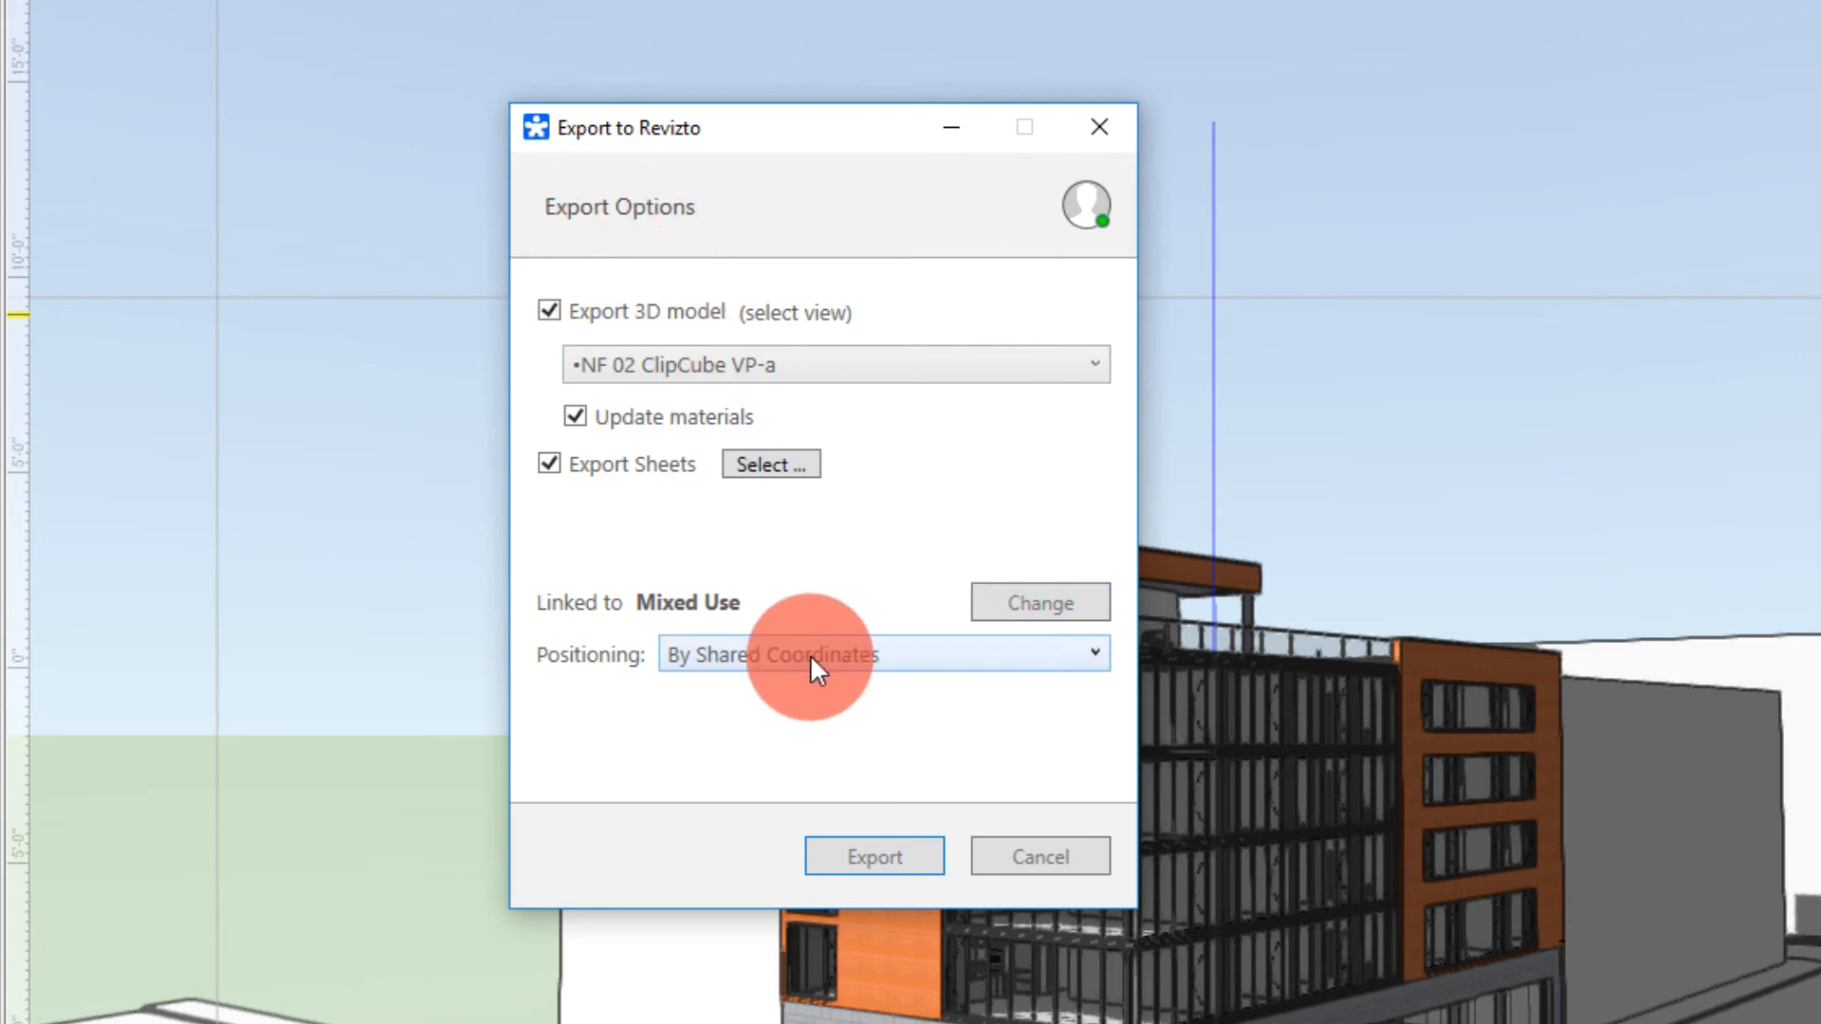
# Set the export positioning to Project Base Point to PBP, and cancel the export to Revizto
pyautogui.click(960, 645)
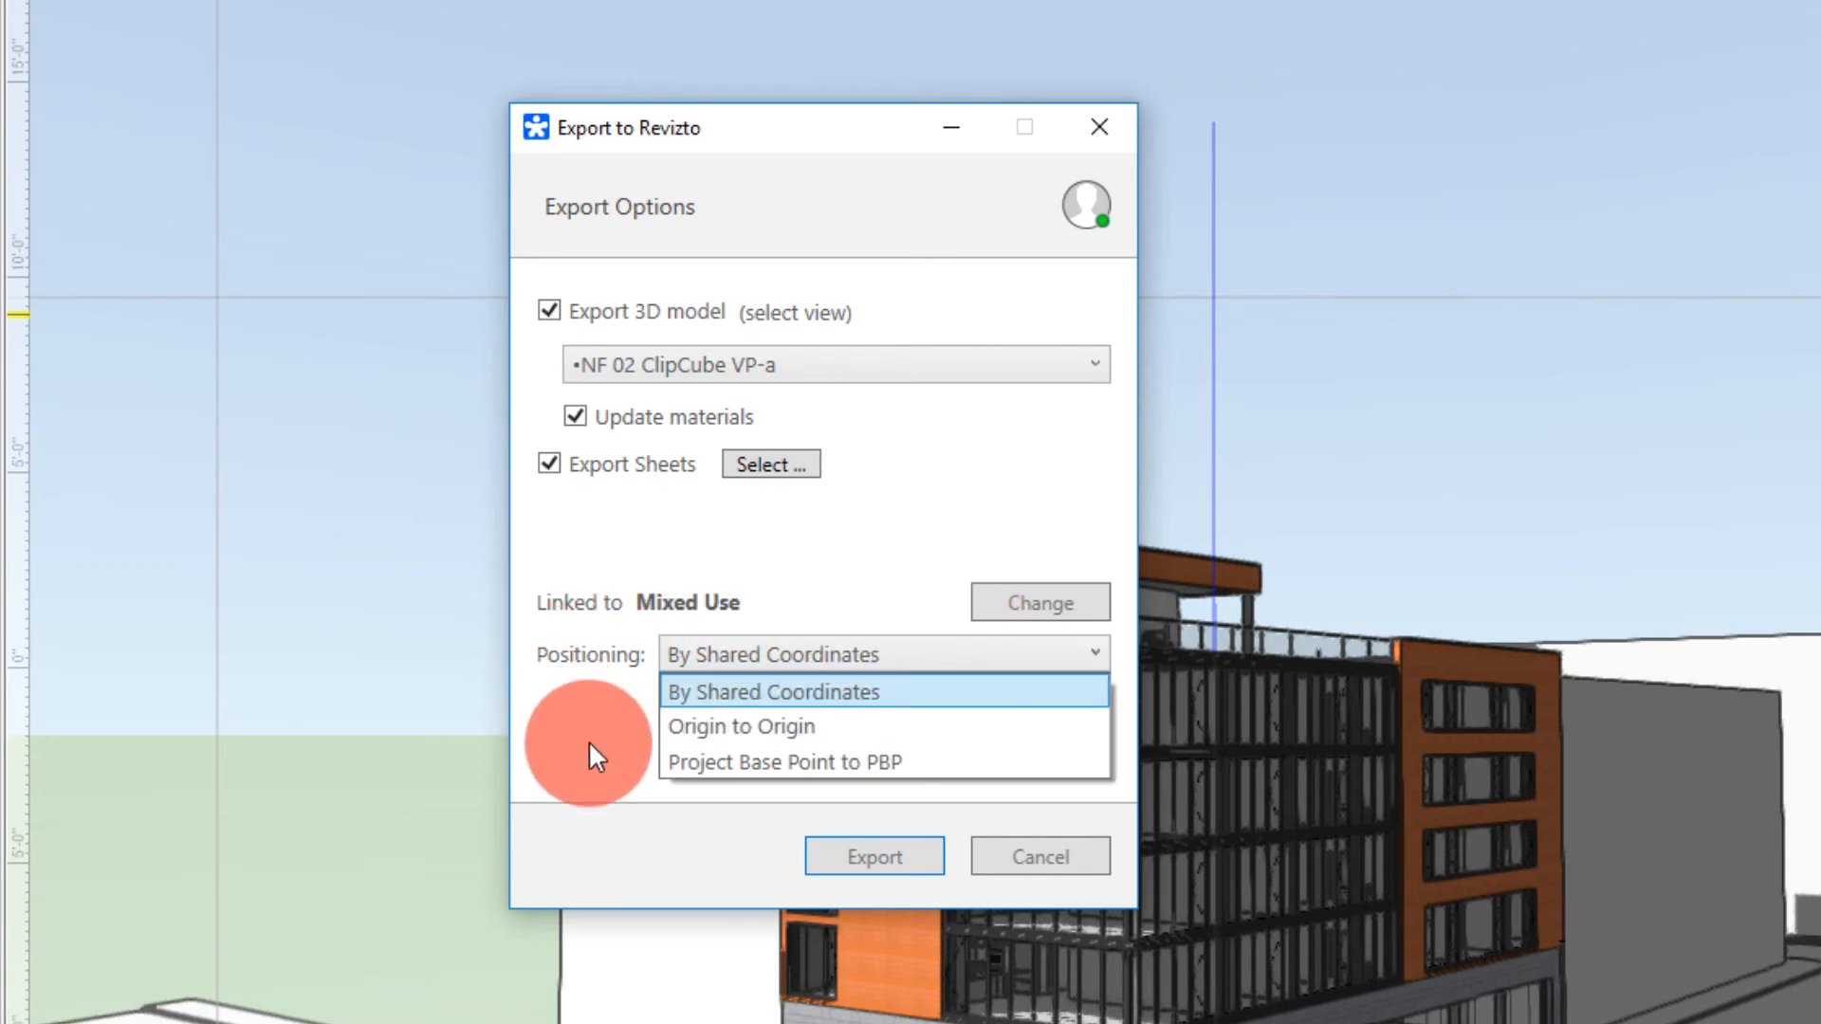
pyautogui.click(850, 765)
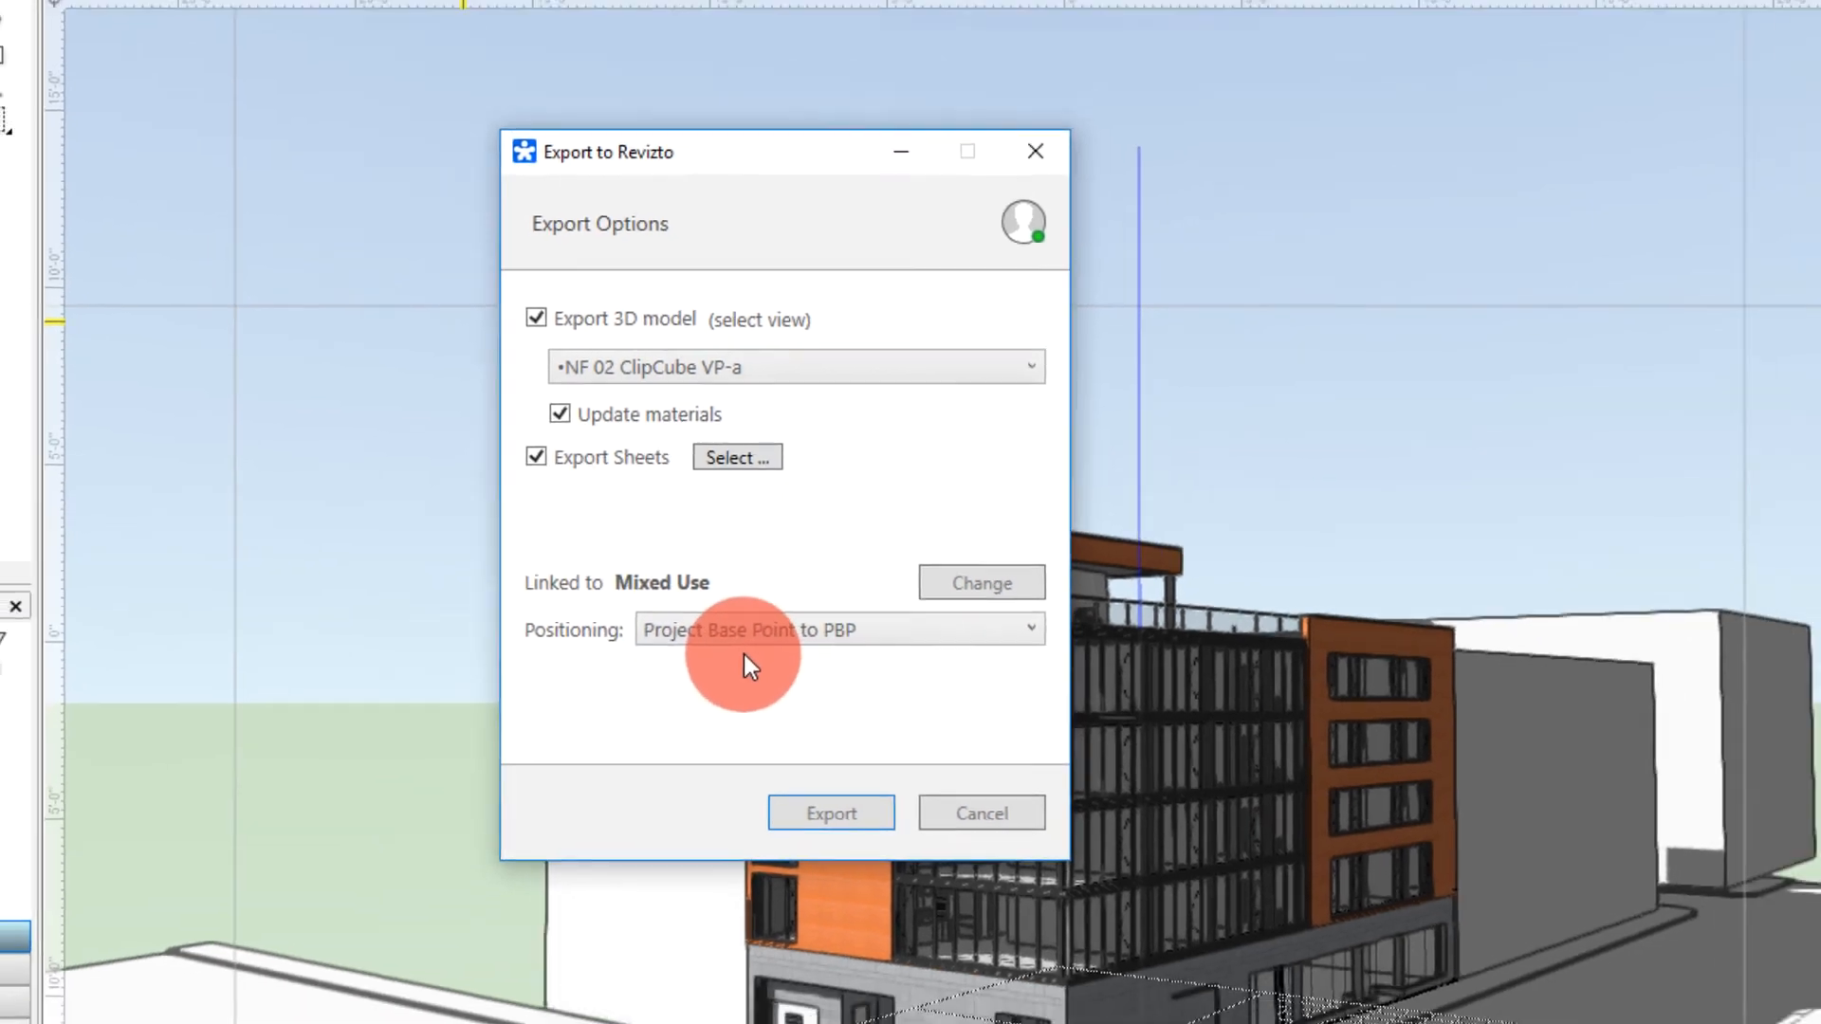
pyautogui.click(1005, 812)
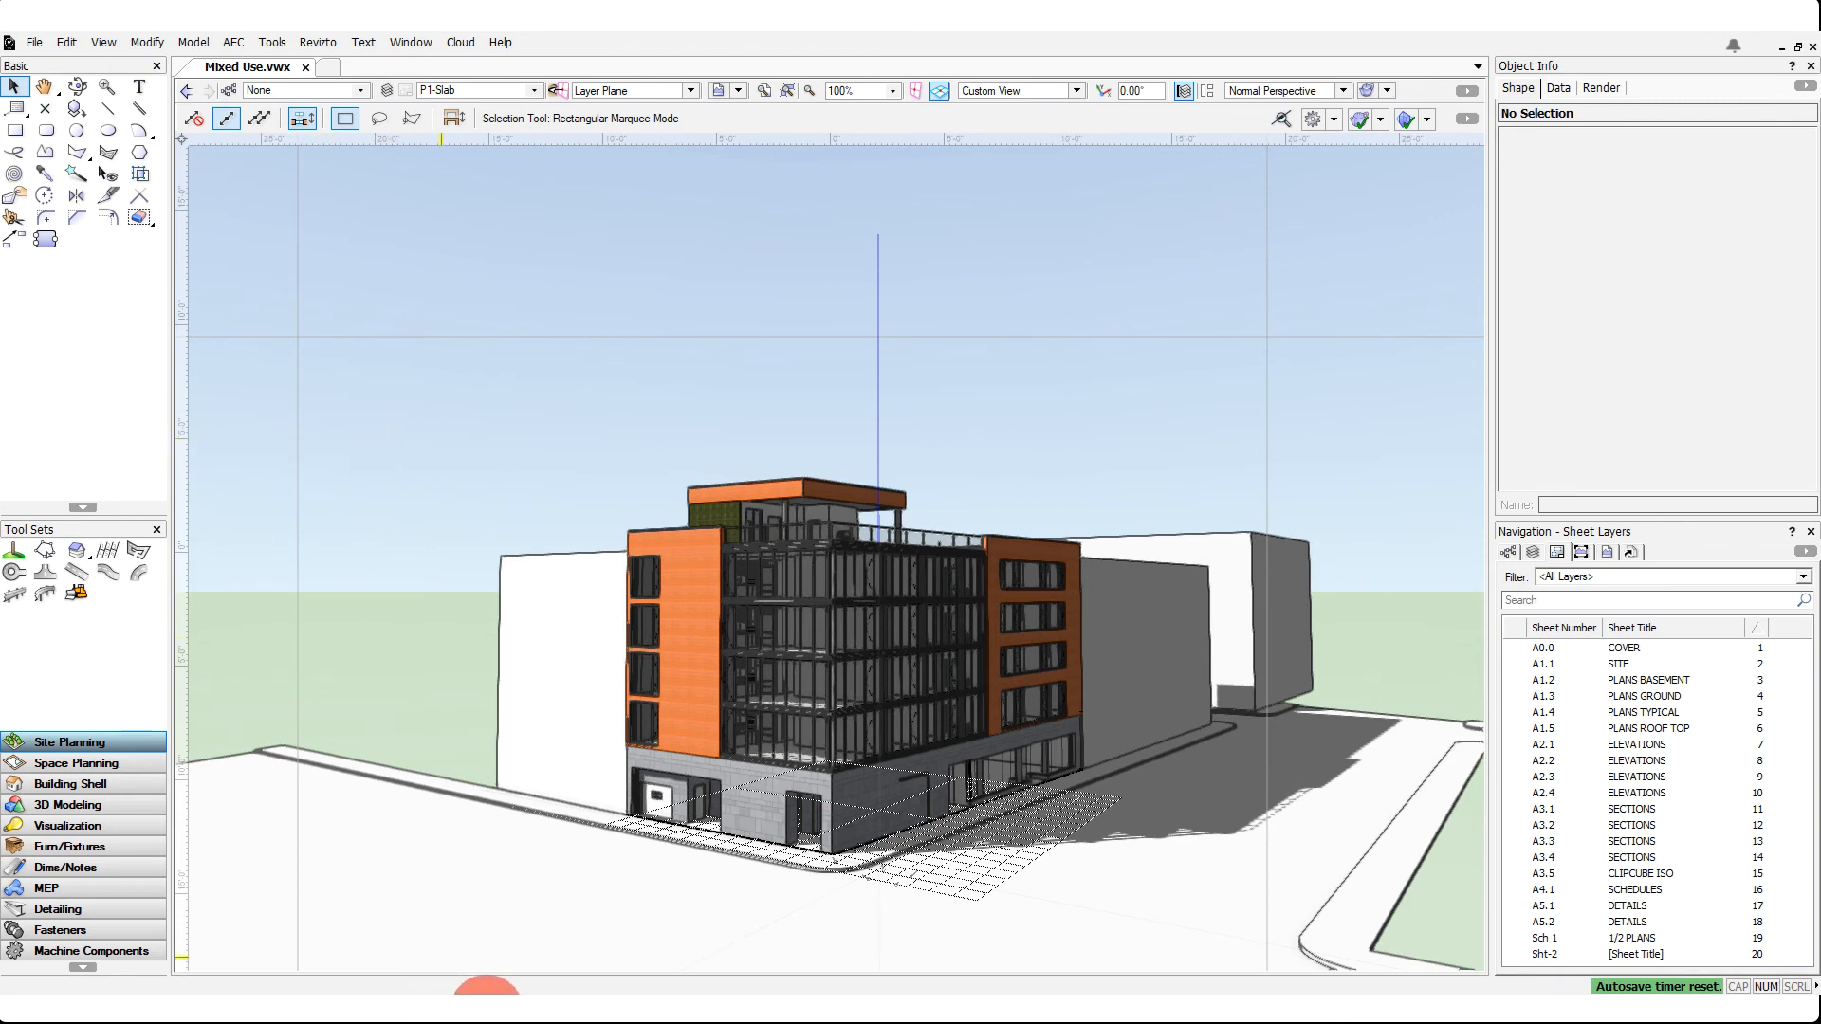
# Switch to File Explorer and open the user's profile folder inside Users on the Windows (C:) drive
pyautogui.click(486, 1011)
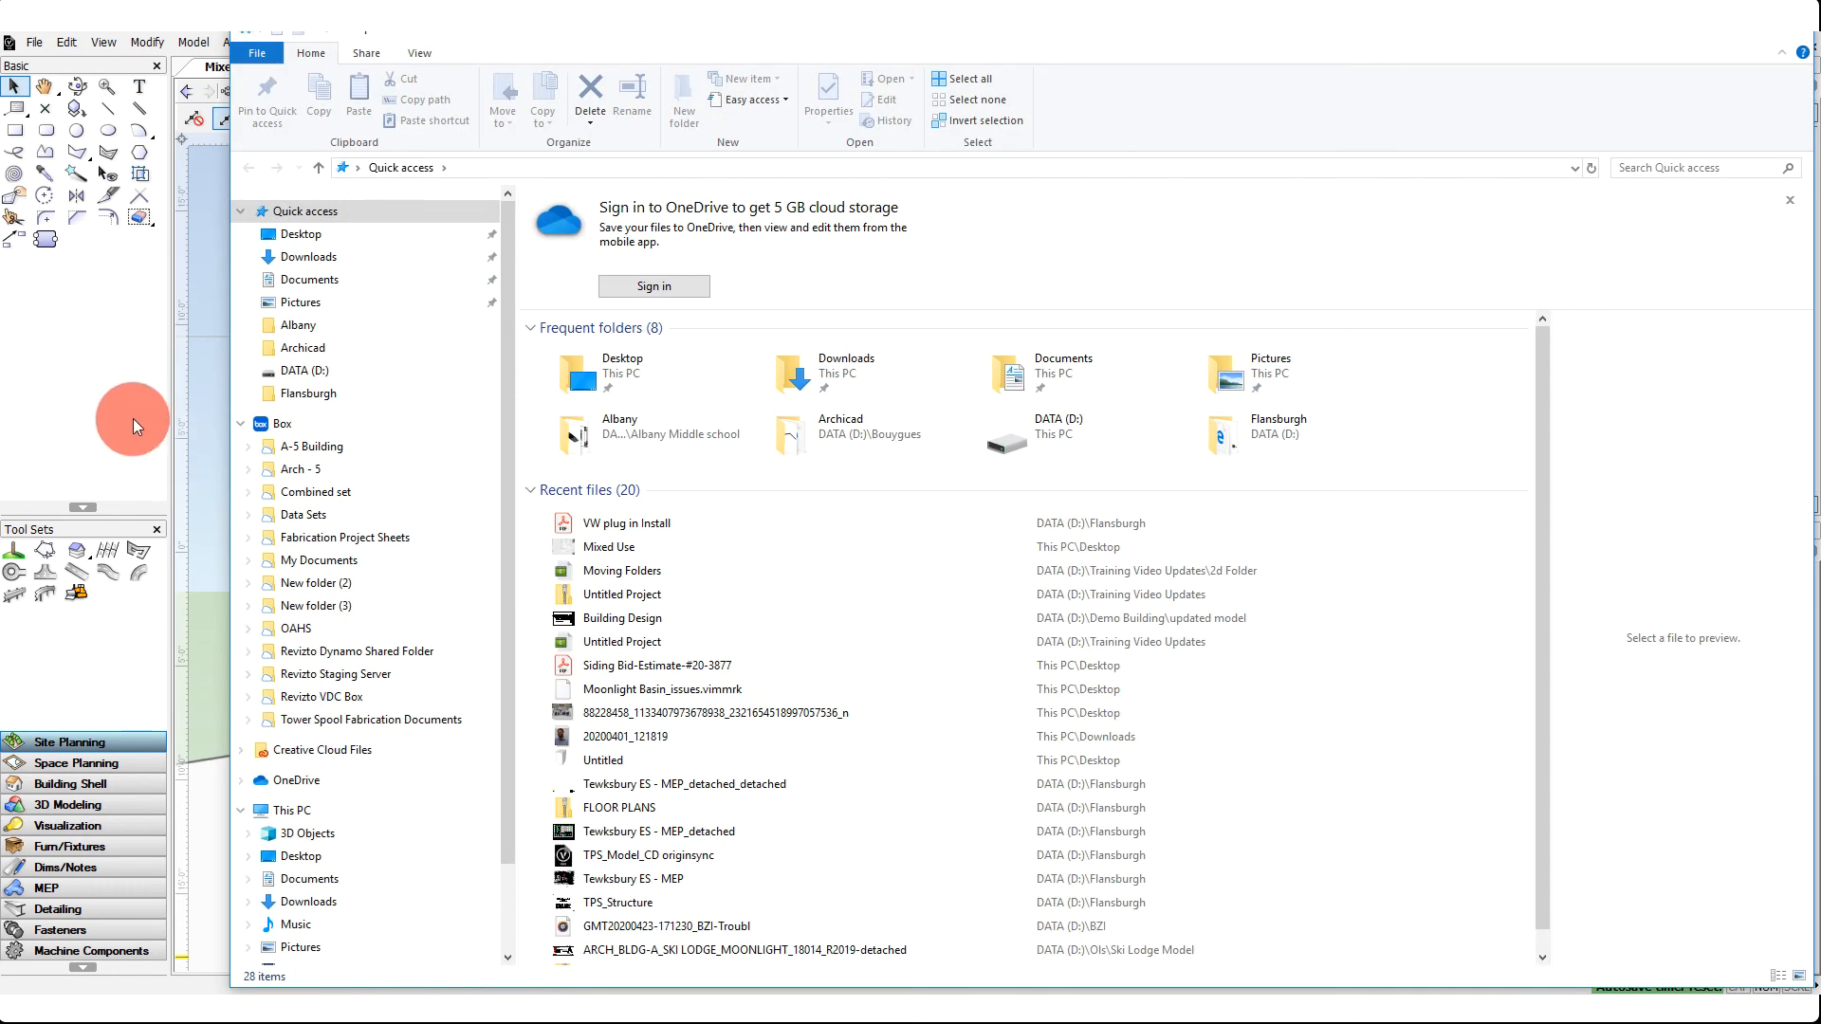
pyautogui.click(311, 812)
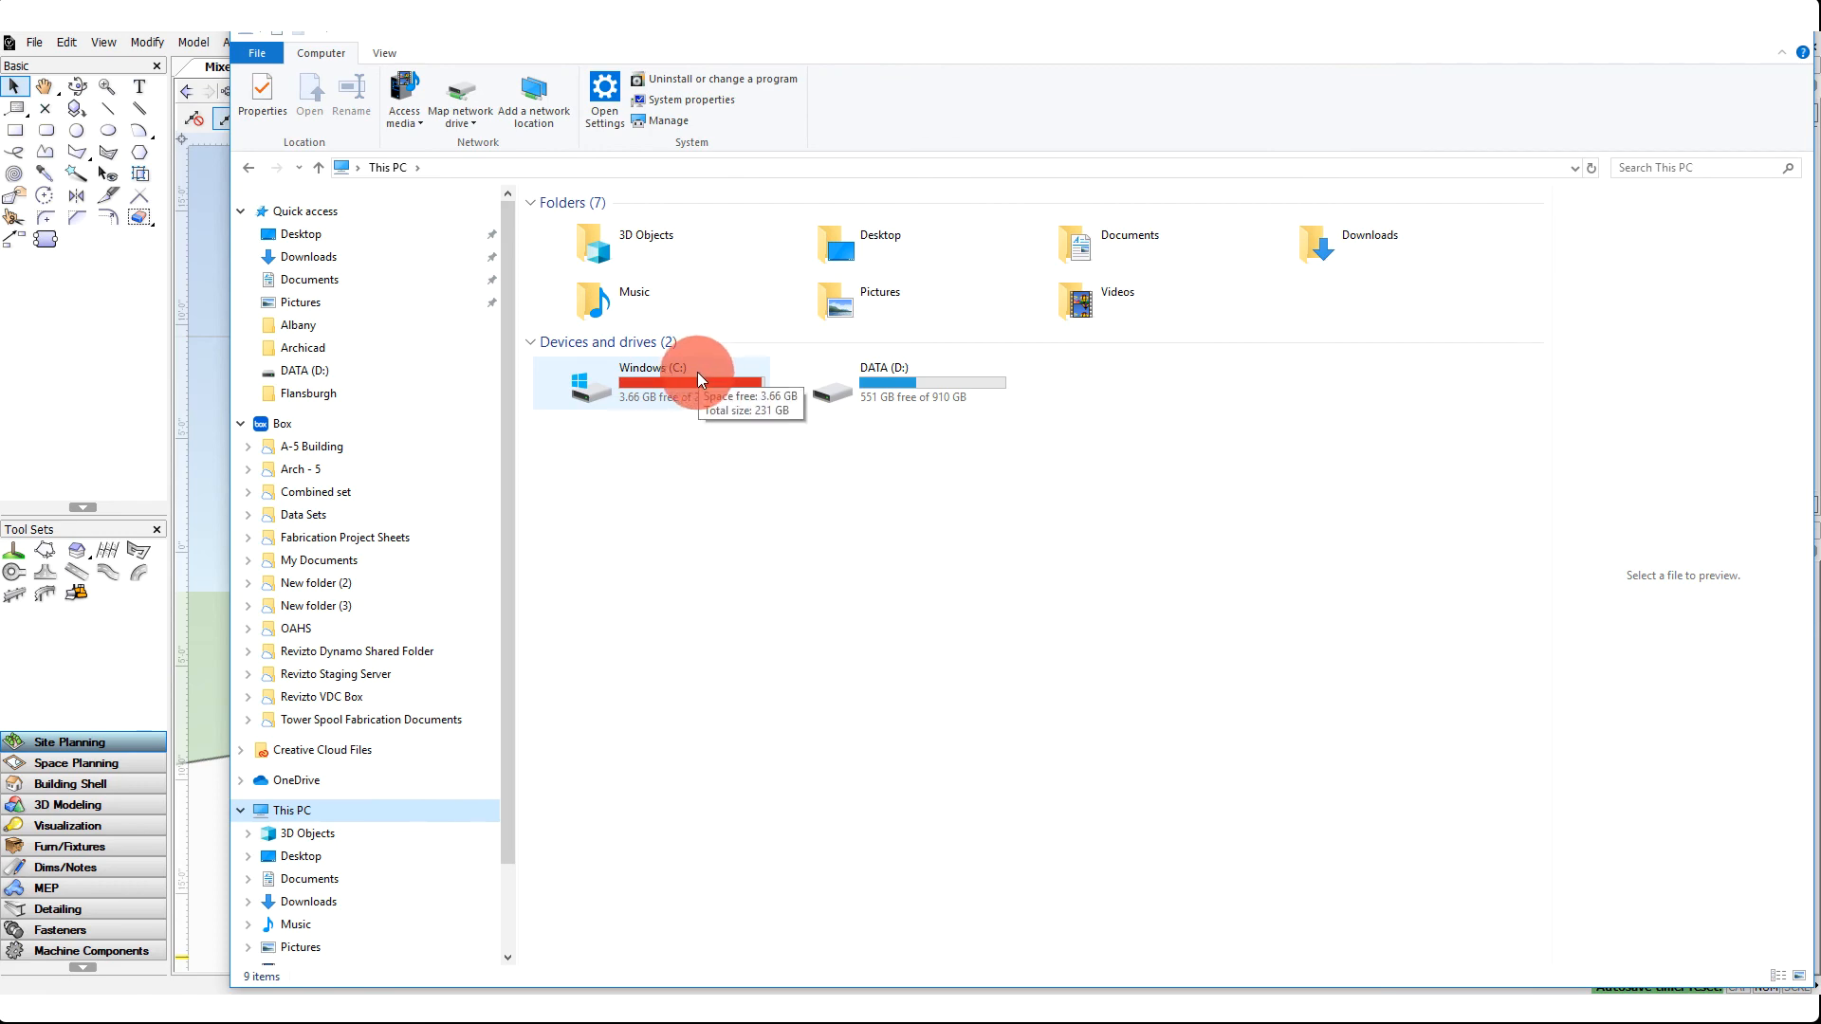
pyautogui.doubleClick(664, 379)
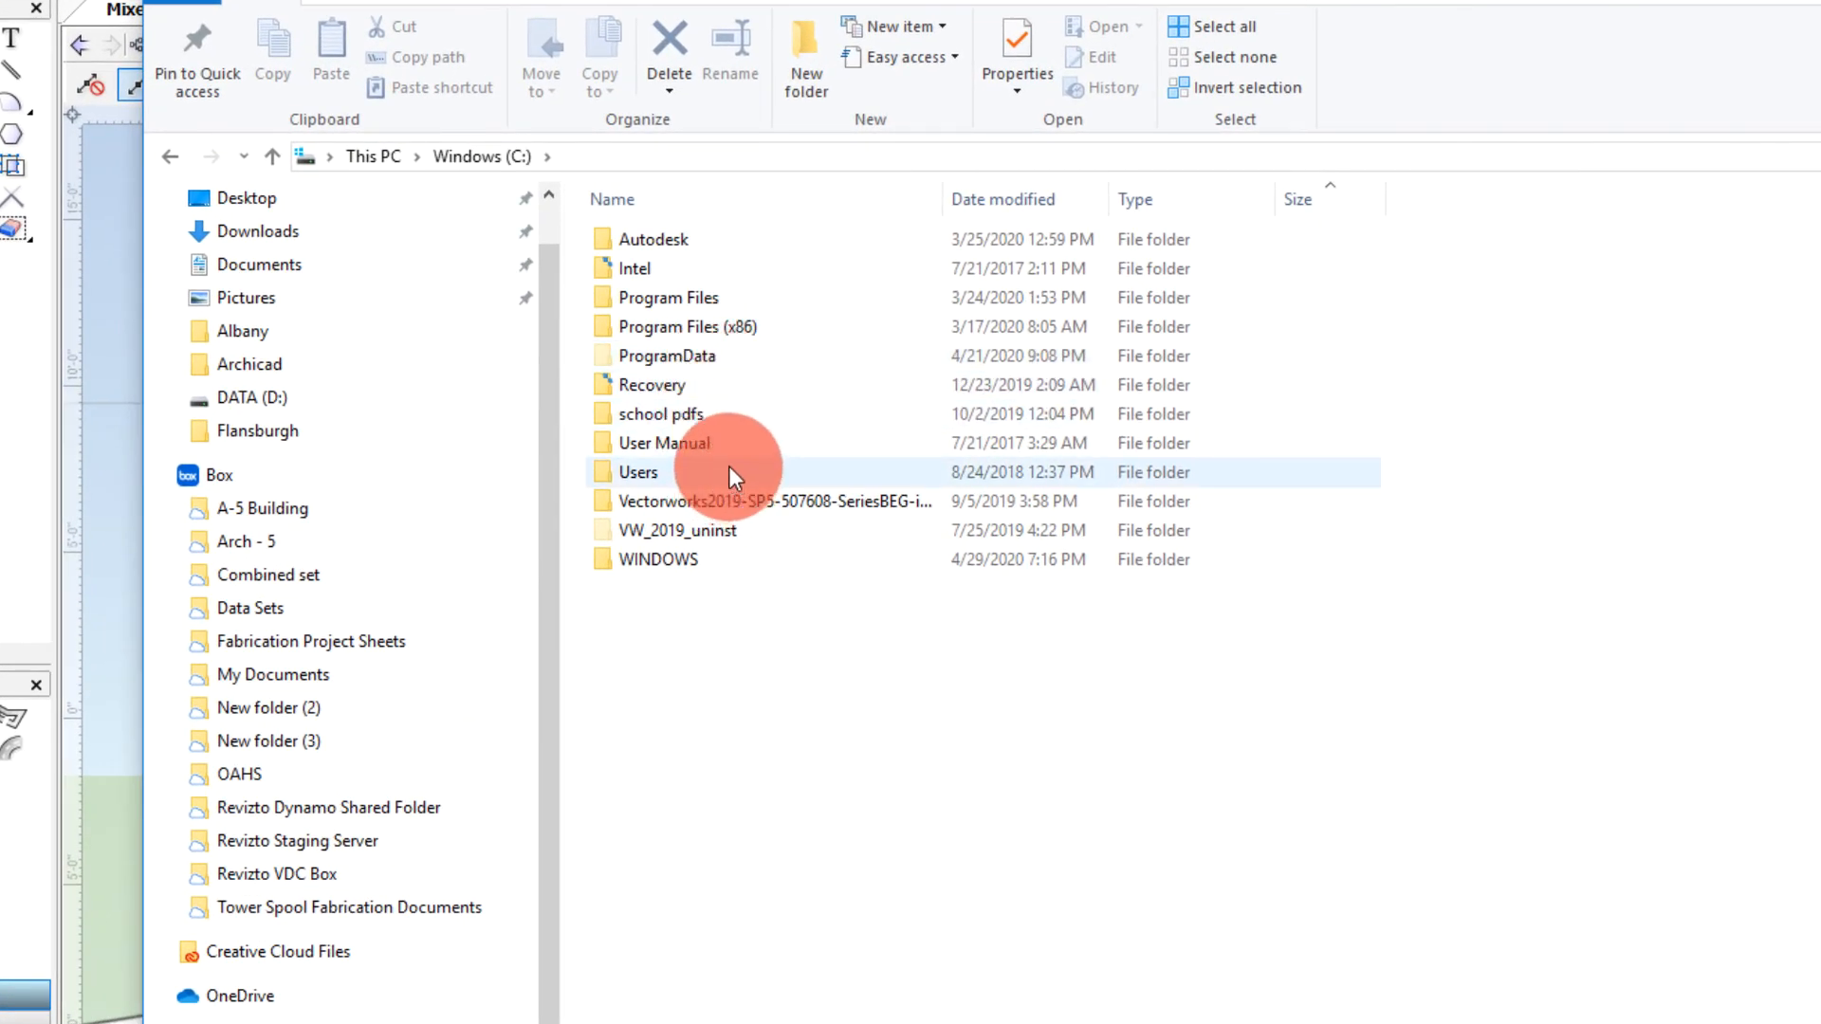
pyautogui.click(755, 469)
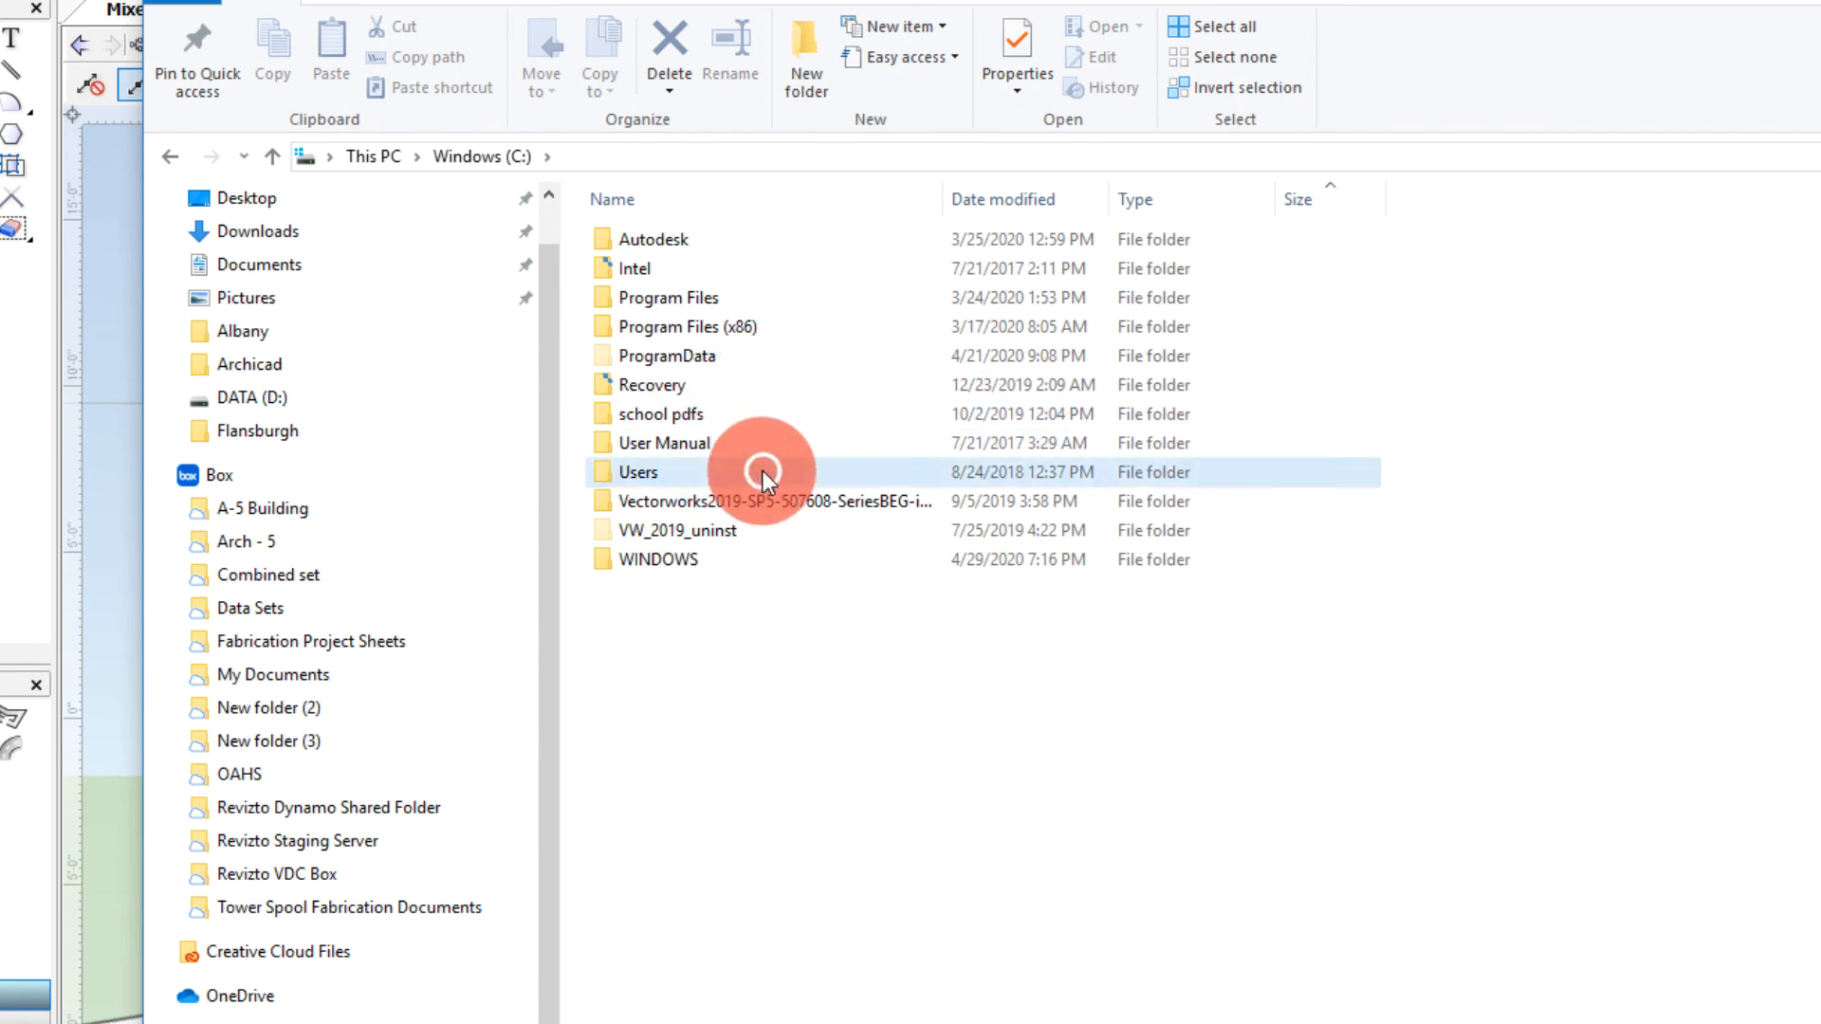
pyautogui.doubleClick(763, 471)
pyautogui.doubleClick(762, 237)
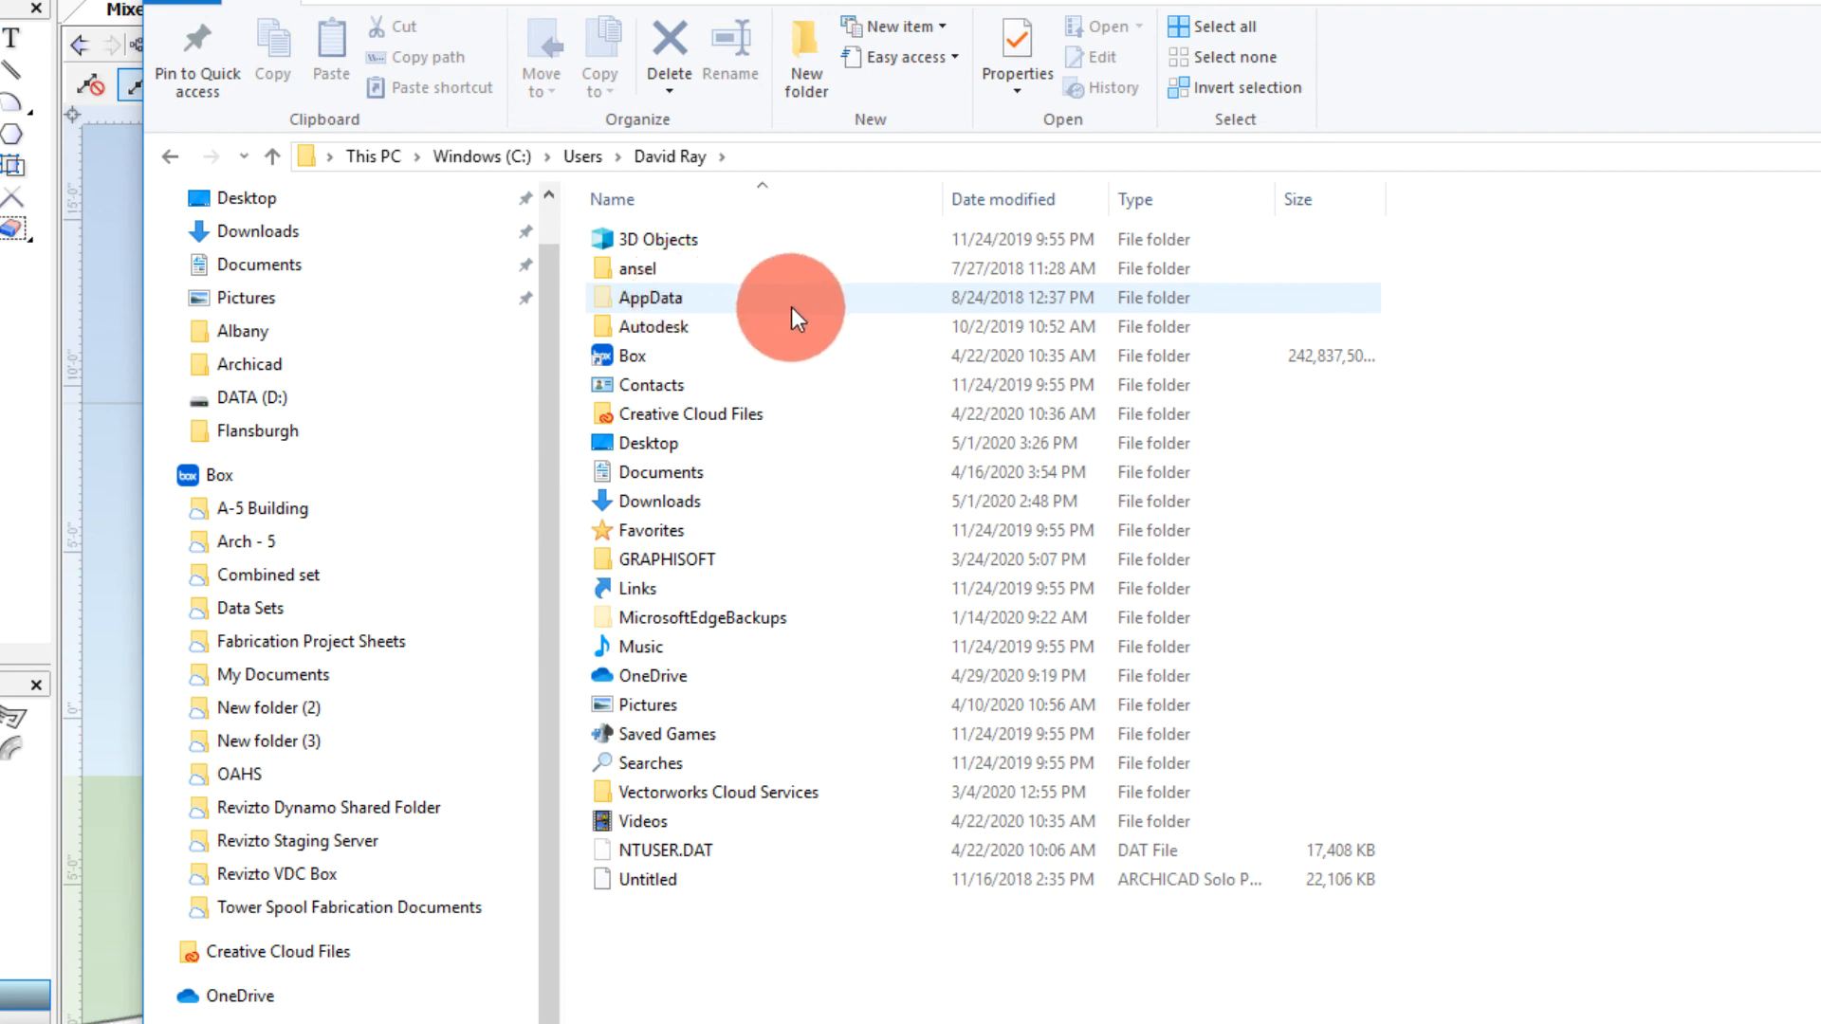
# Open the Vectorworks 2019 plug-ins folder at AppData\Roaming\Nemetschek\Vectorworks\2019\Plug-ins to locate the Revizto plug-in folder
pyautogui.doubleClick(730, 300)
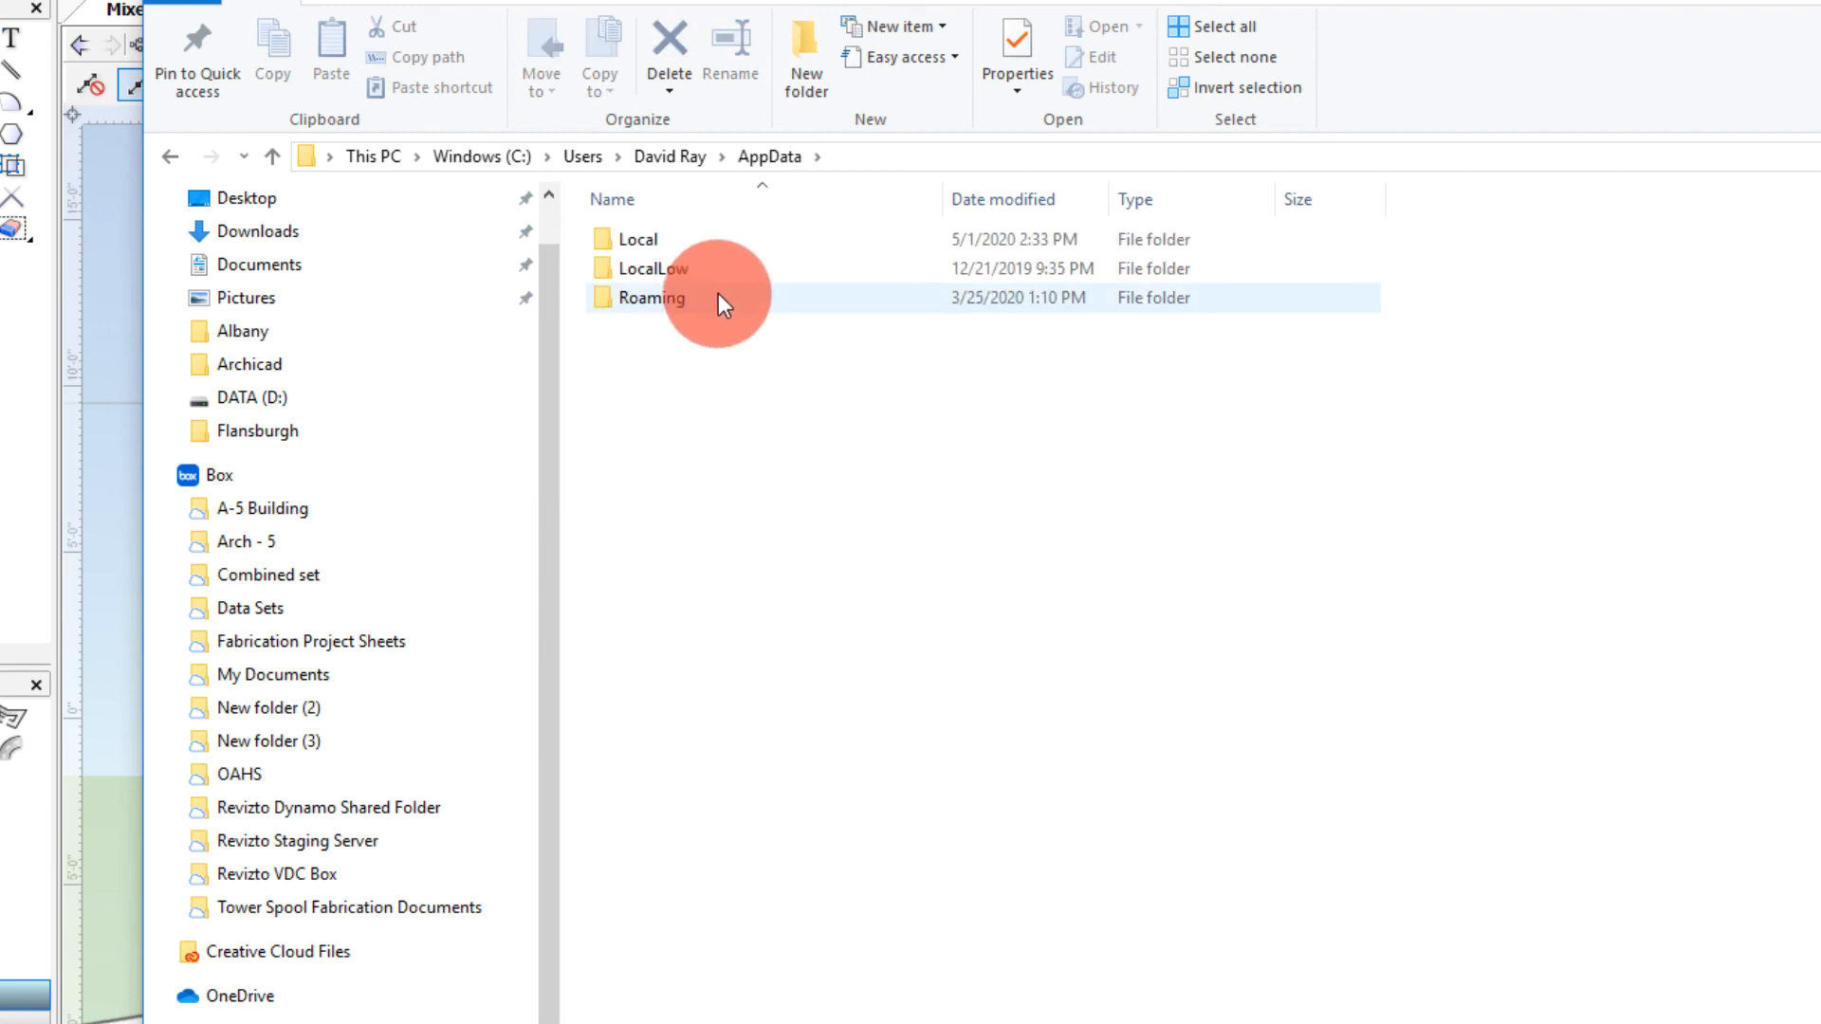
pyautogui.doubleClick(719, 300)
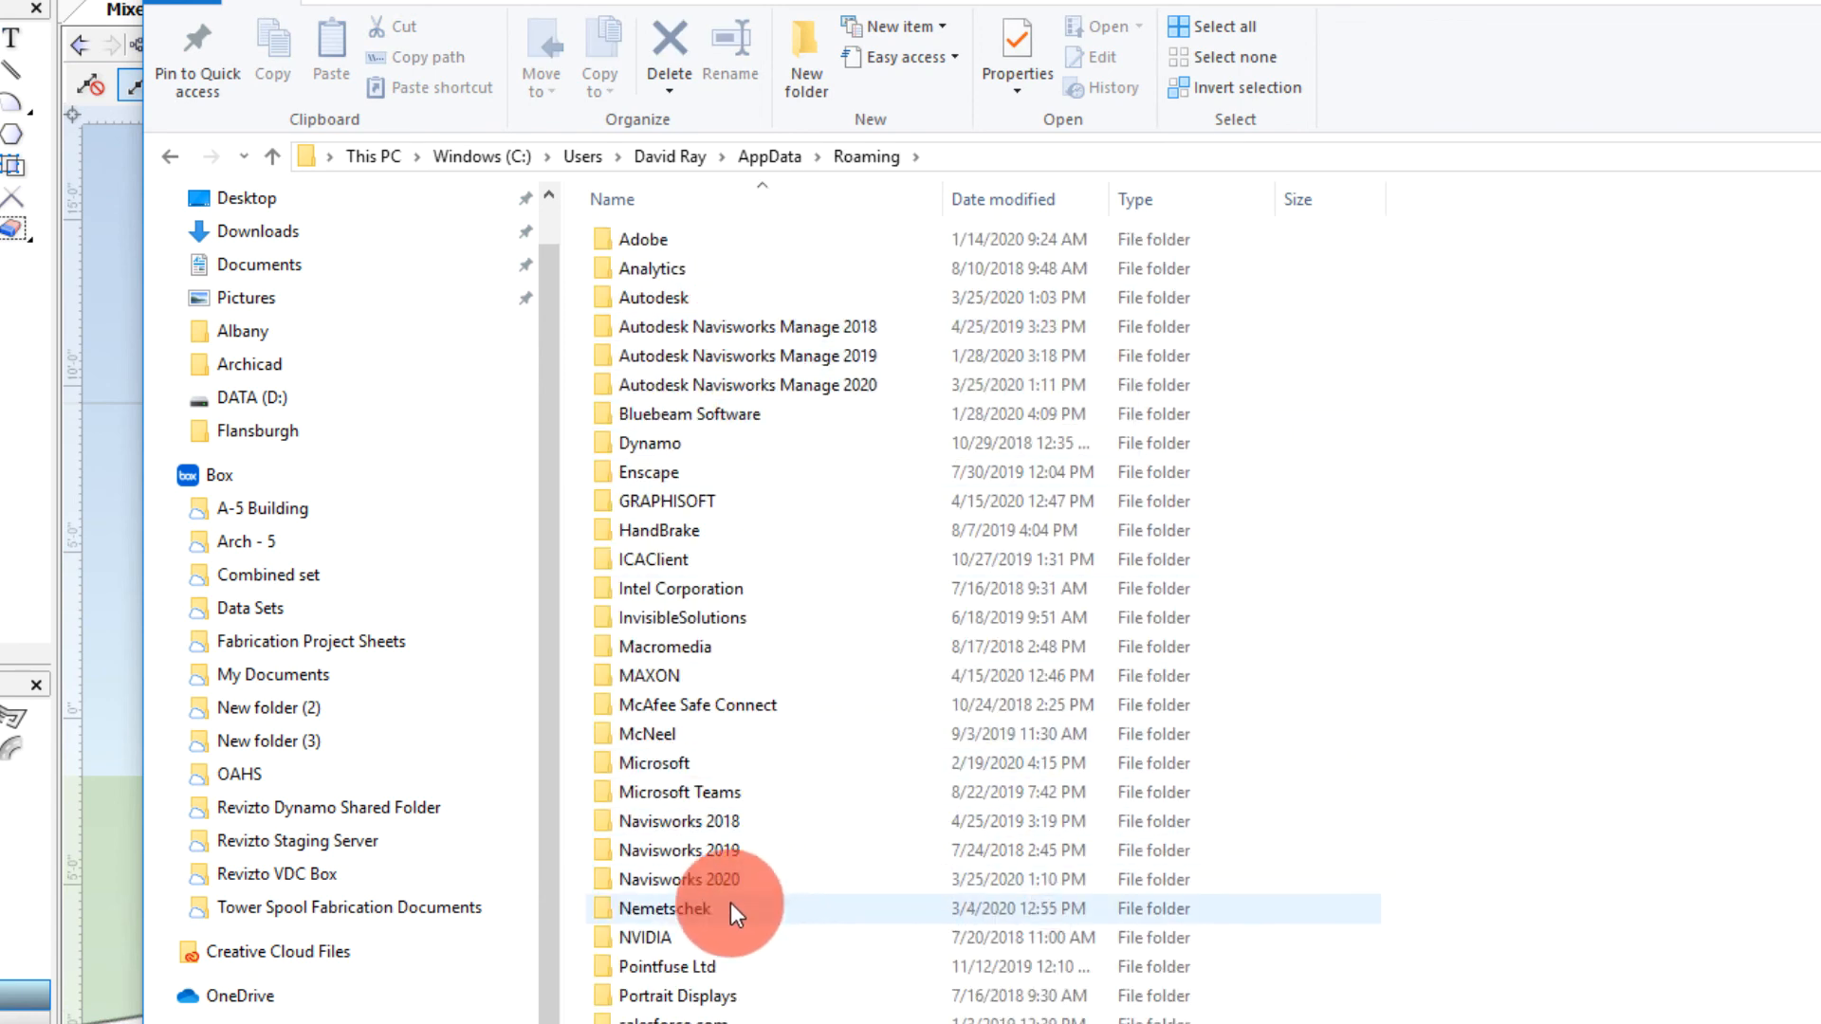
pyautogui.doubleClick(703, 907)
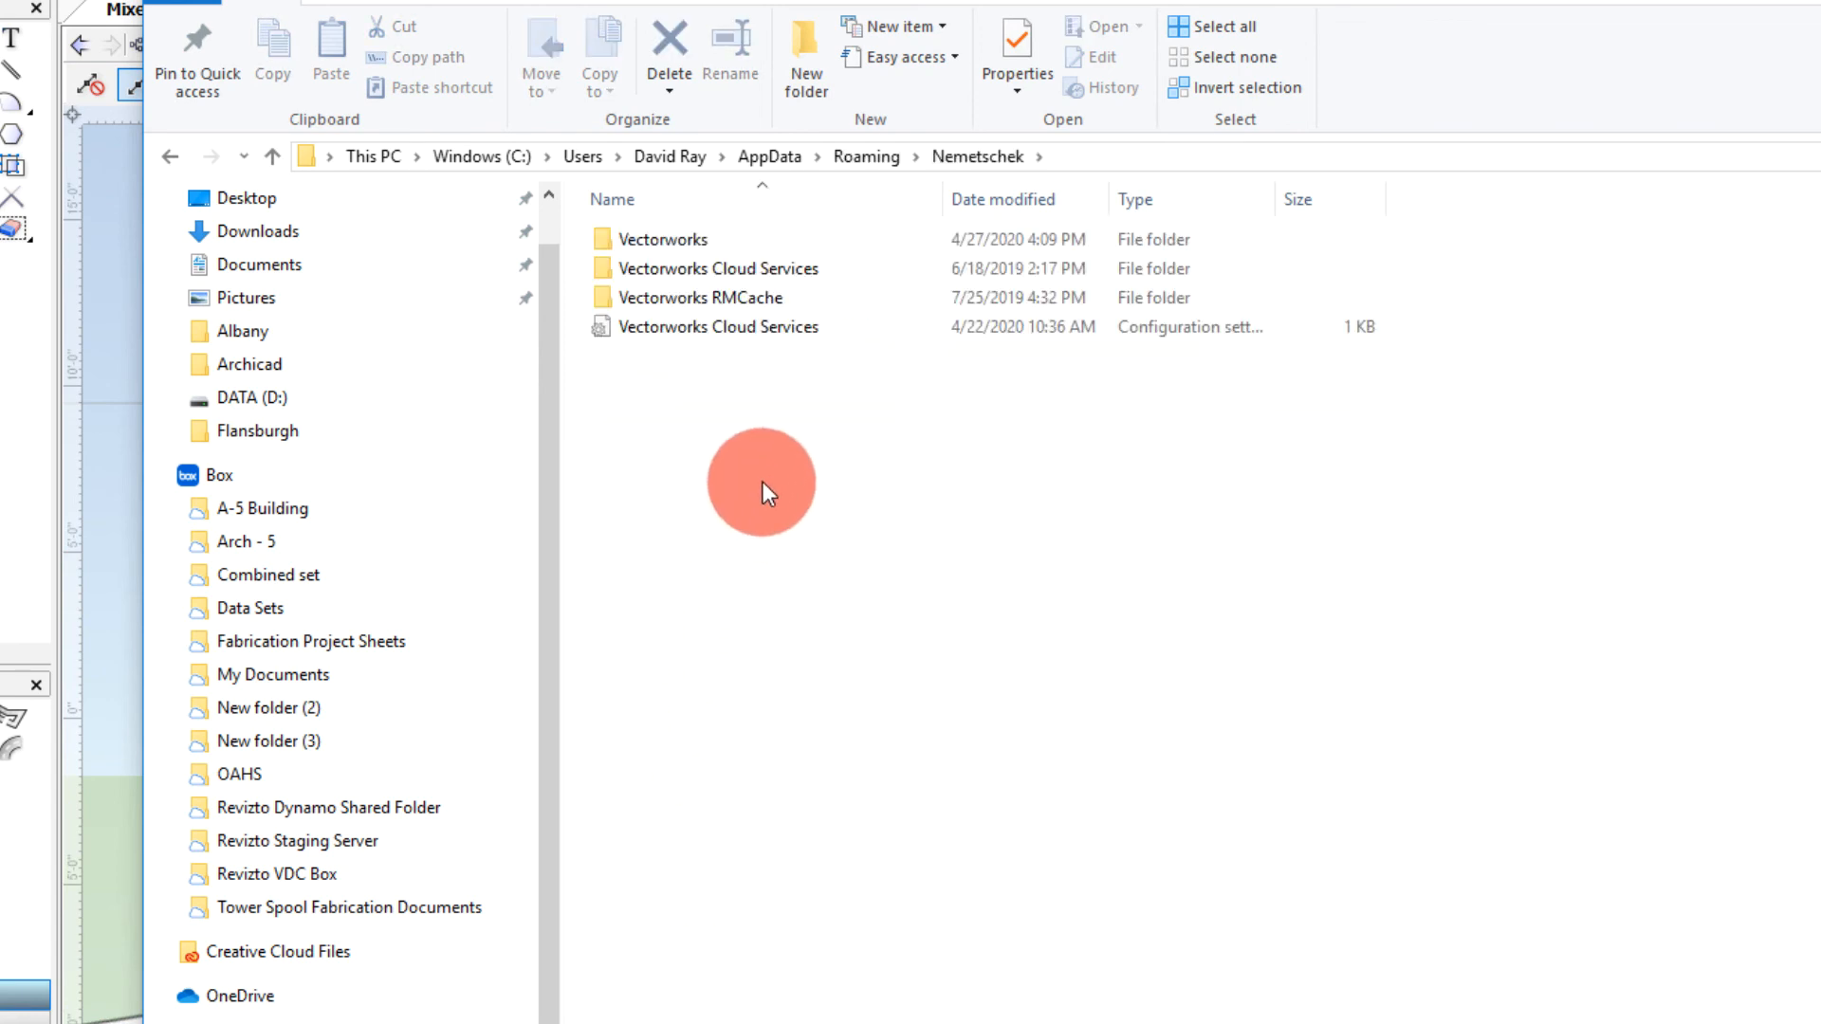
pyautogui.doubleClick(797, 239)
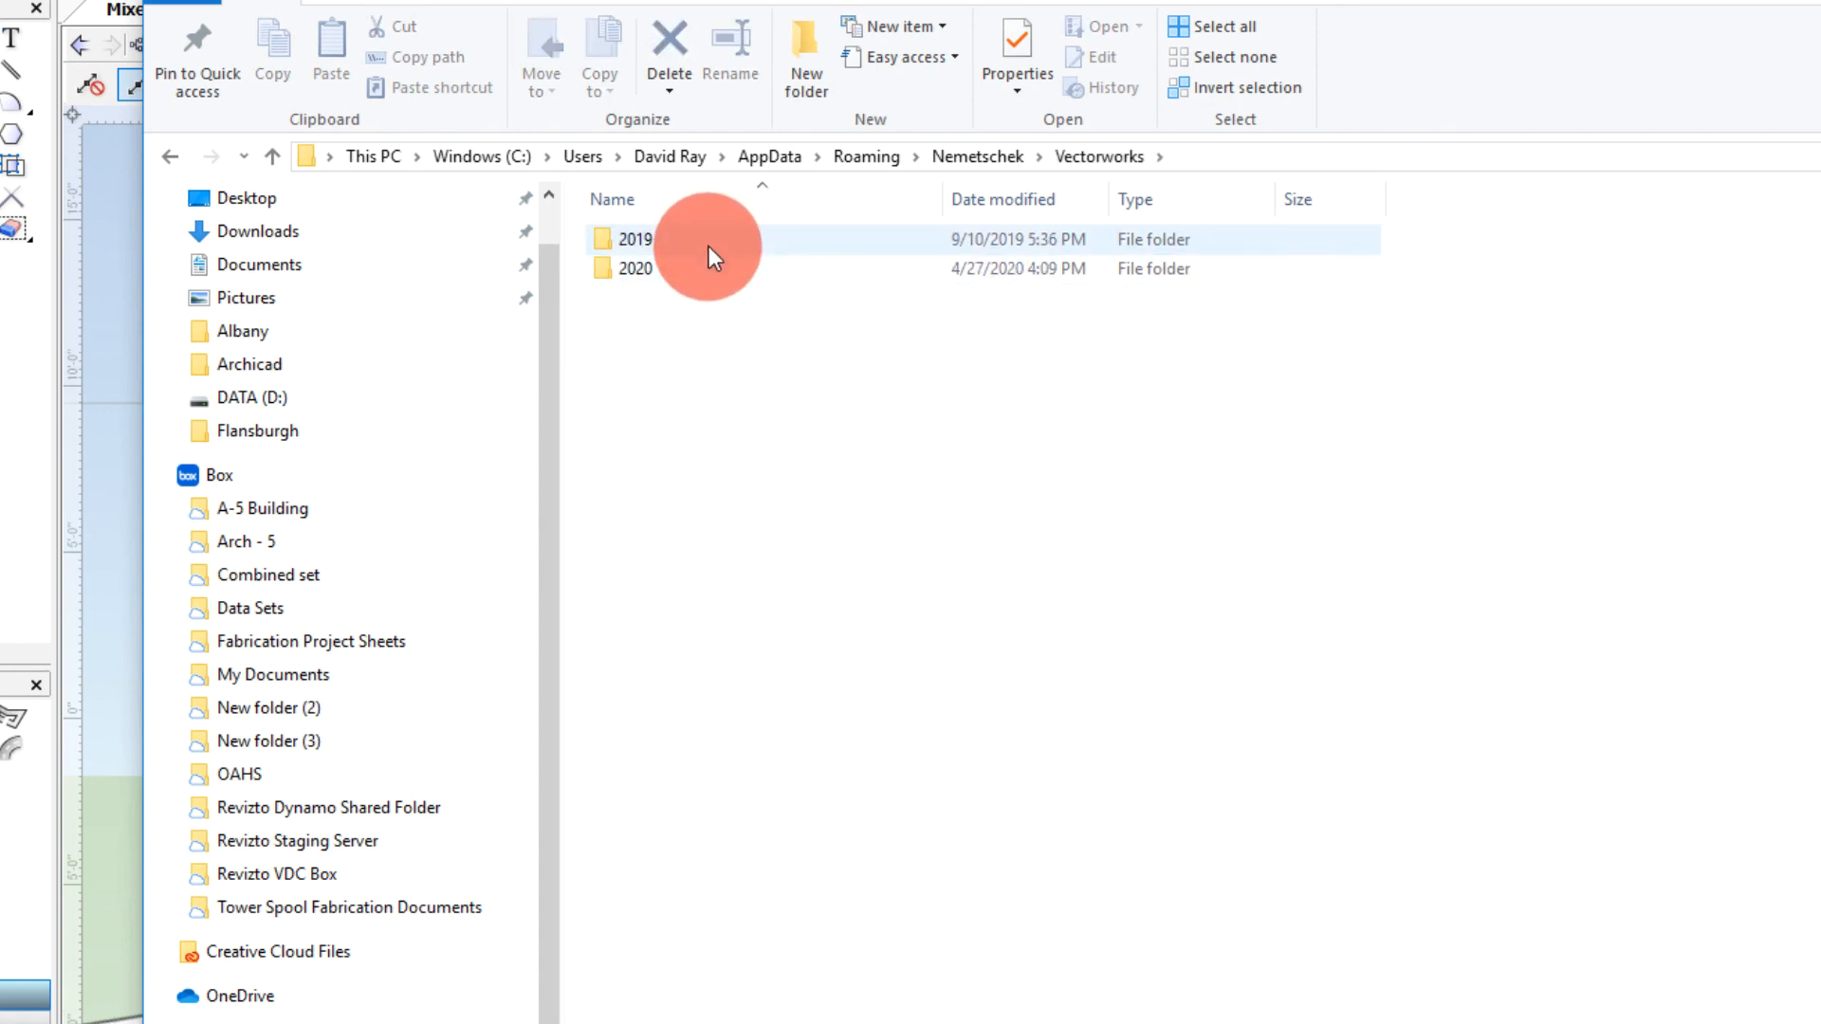
pyautogui.doubleClick(713, 239)
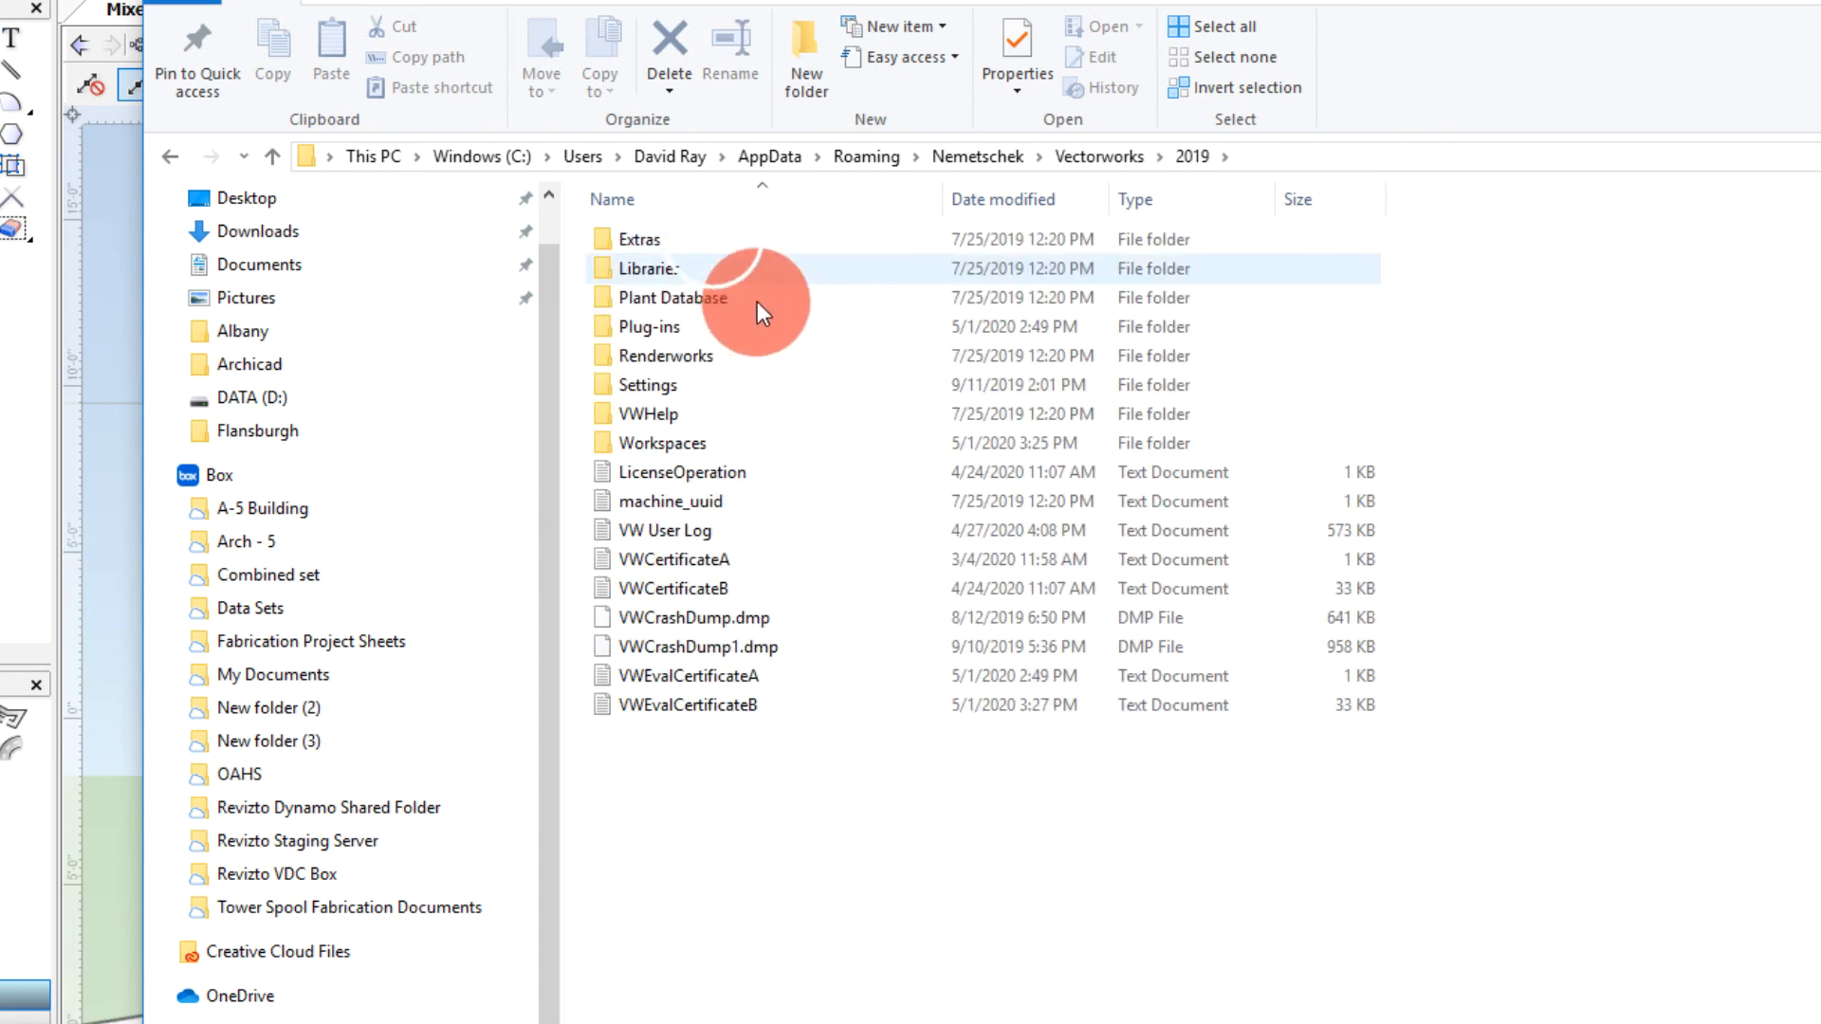
pyautogui.doubleClick(650, 324)
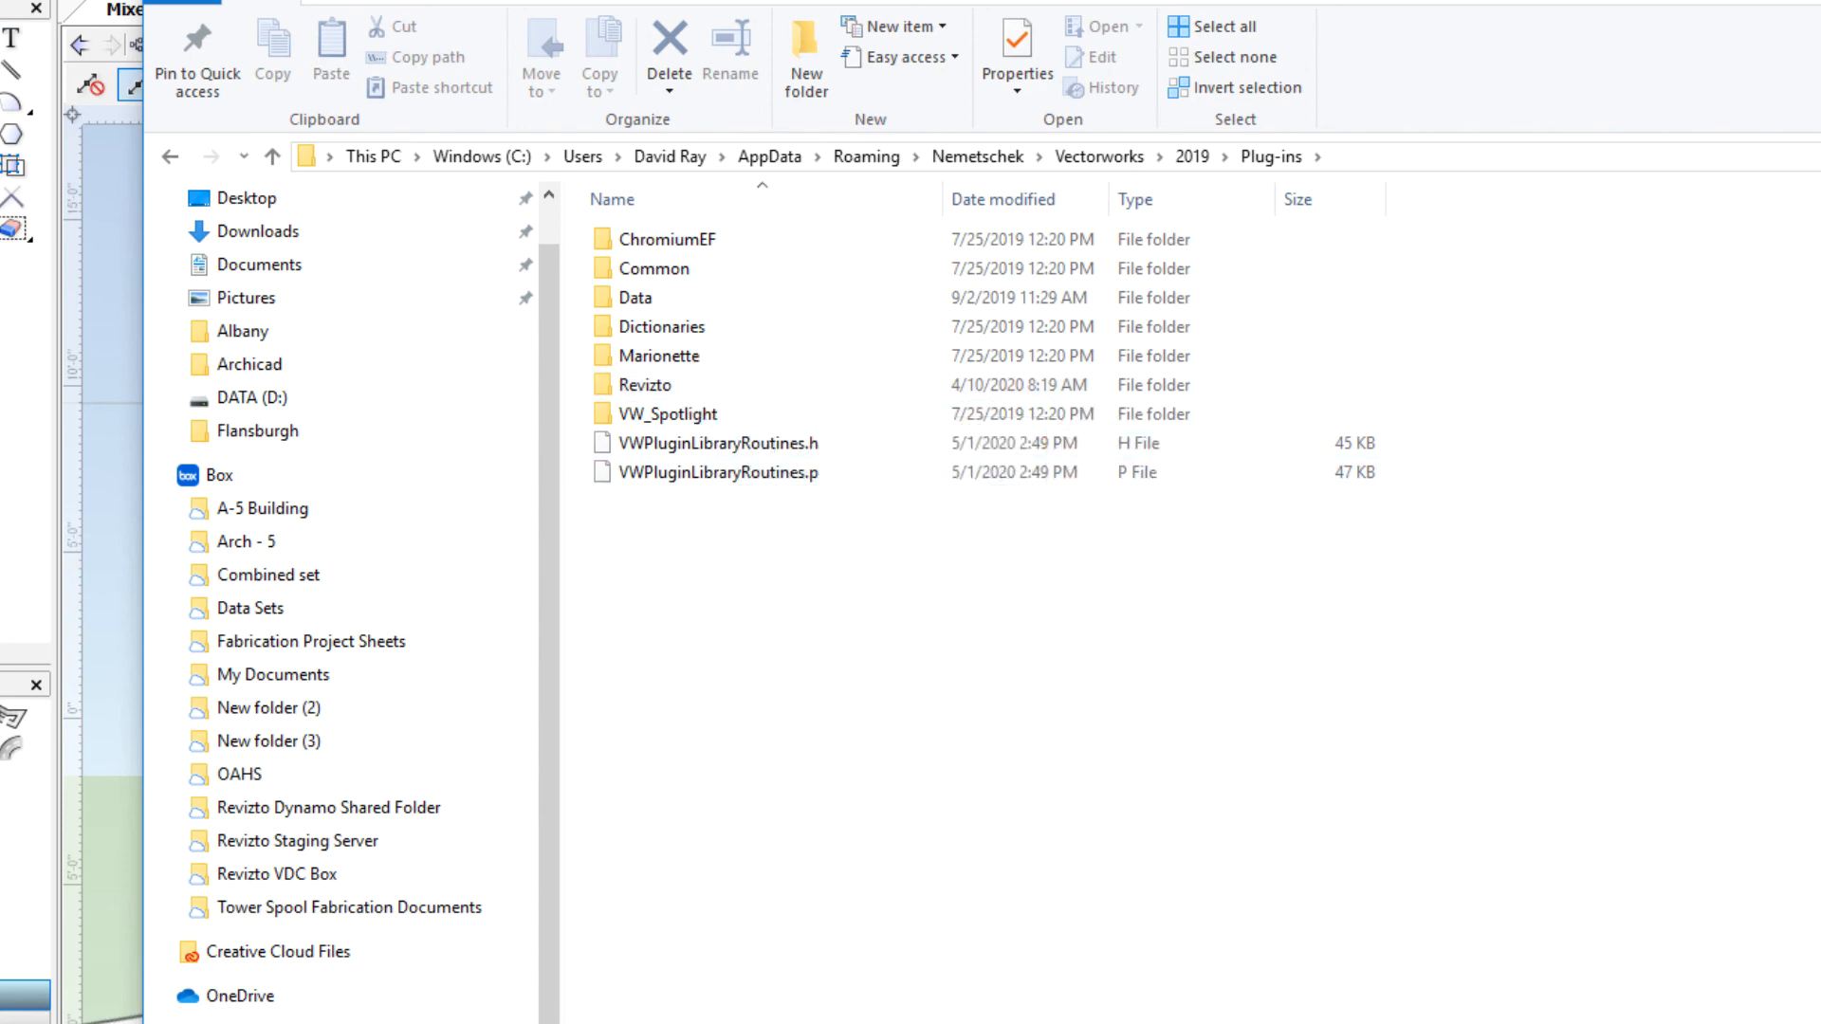
pyautogui.hotkey('alt', 'Tab')
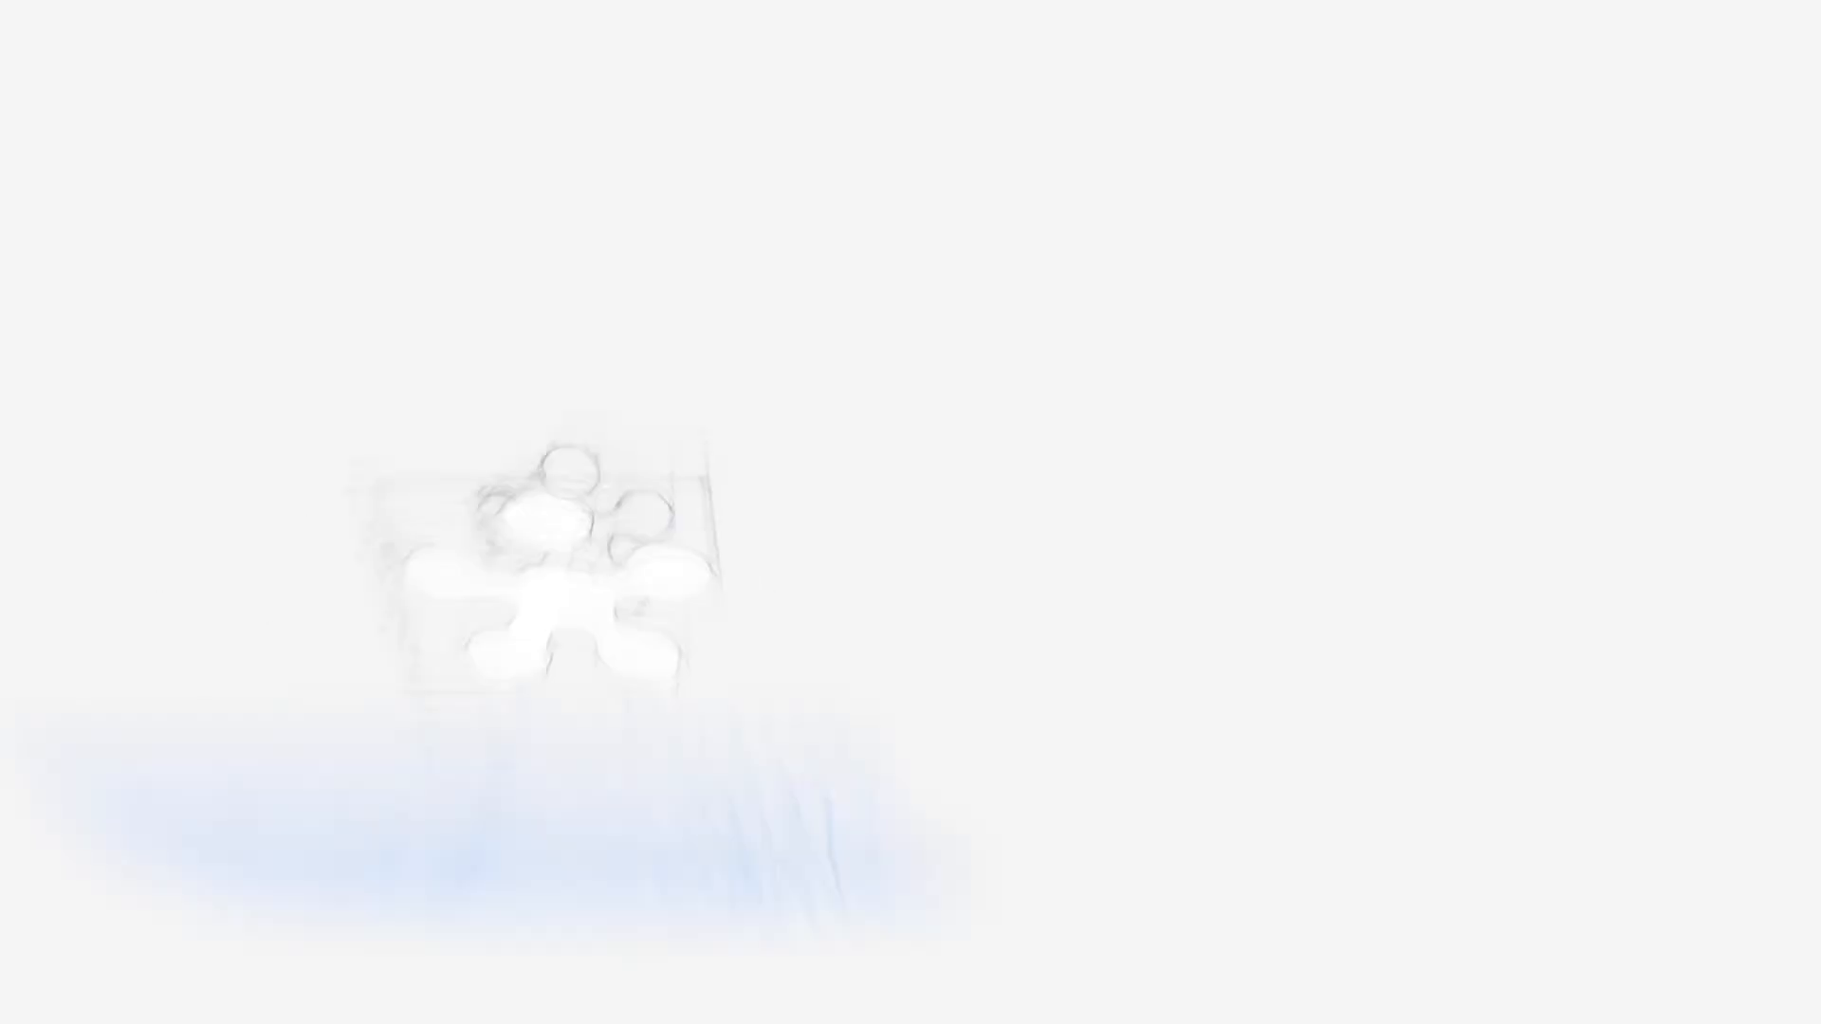